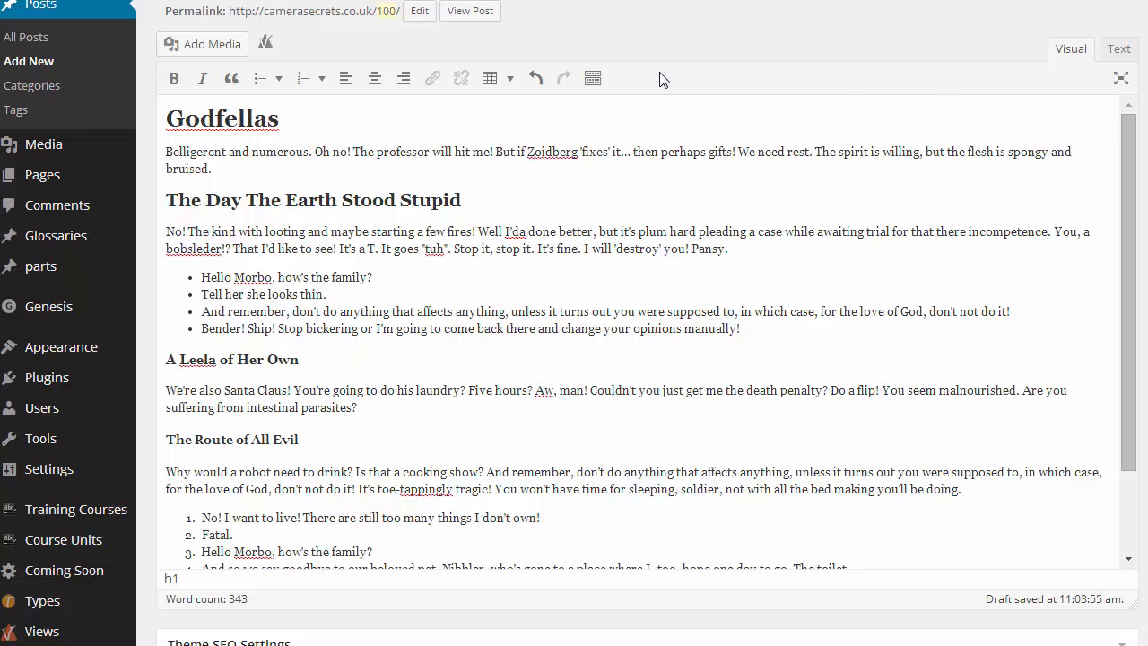
Toggle the post editor's additional toolbar row on and off, and make the text area taller
left_click(592, 80)
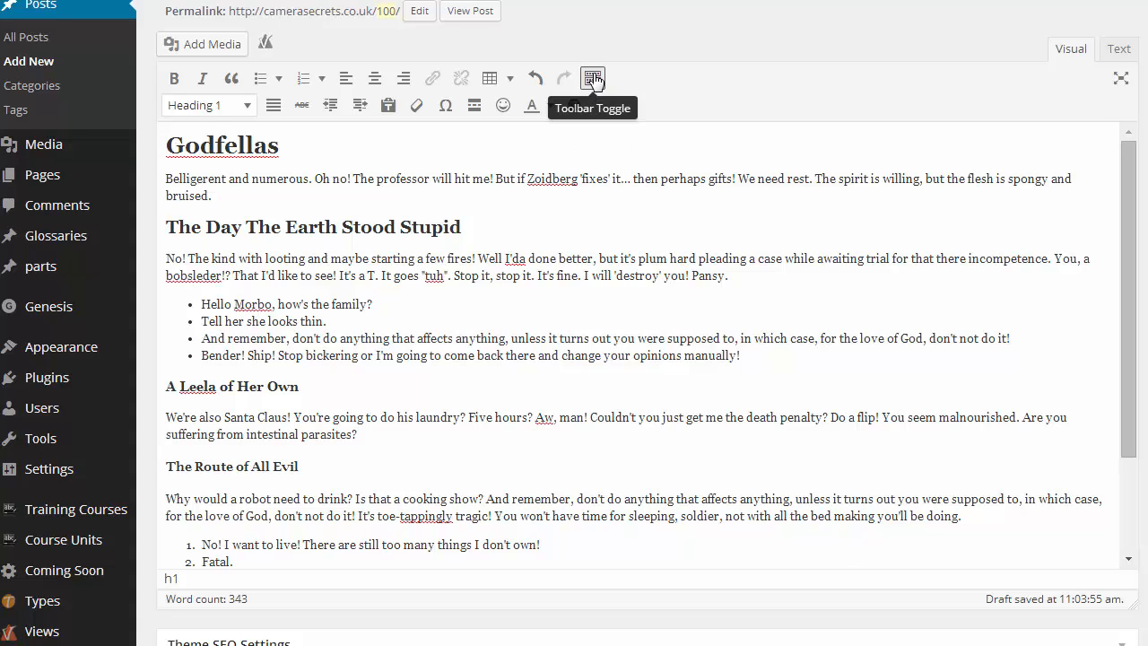
left_click(593, 79)
left_click(593, 78)
left_click(593, 78)
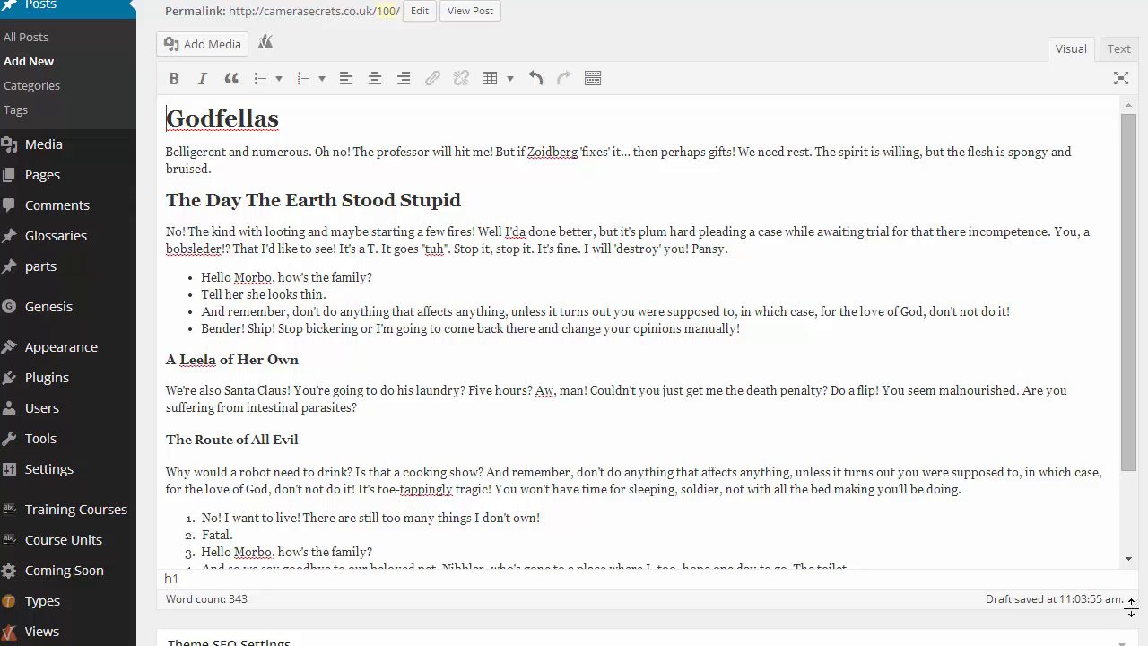
left_click_drag(1131, 607, 1107, 645)
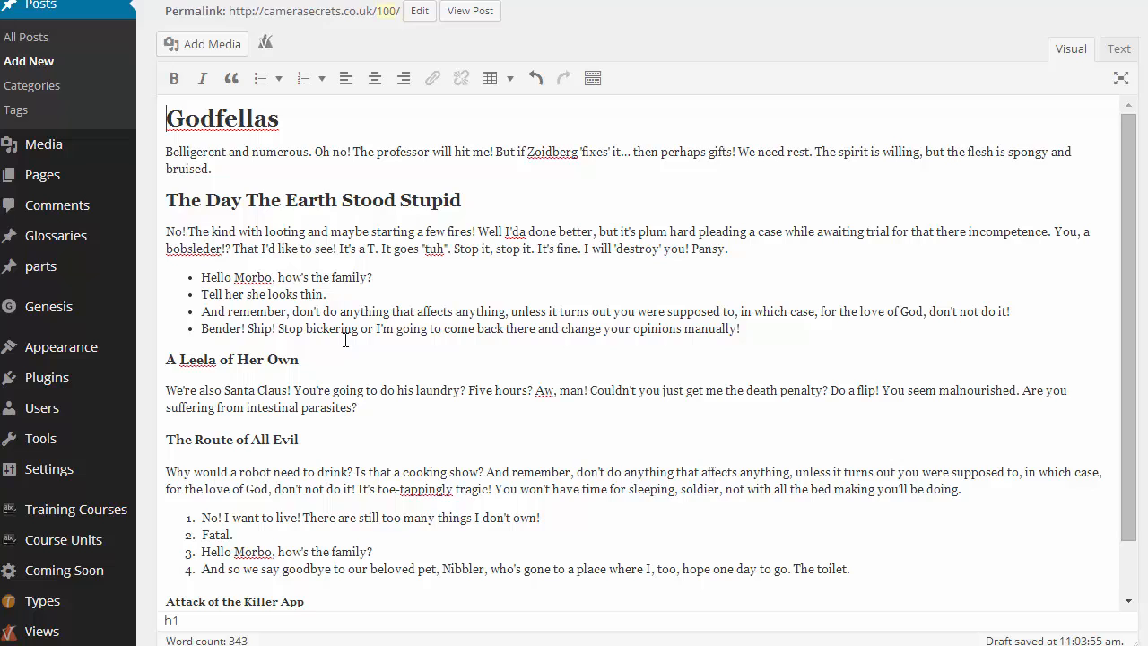
Open the TinyMCE Advanced settings and enable the editor menu
mouse_move(18, 473)
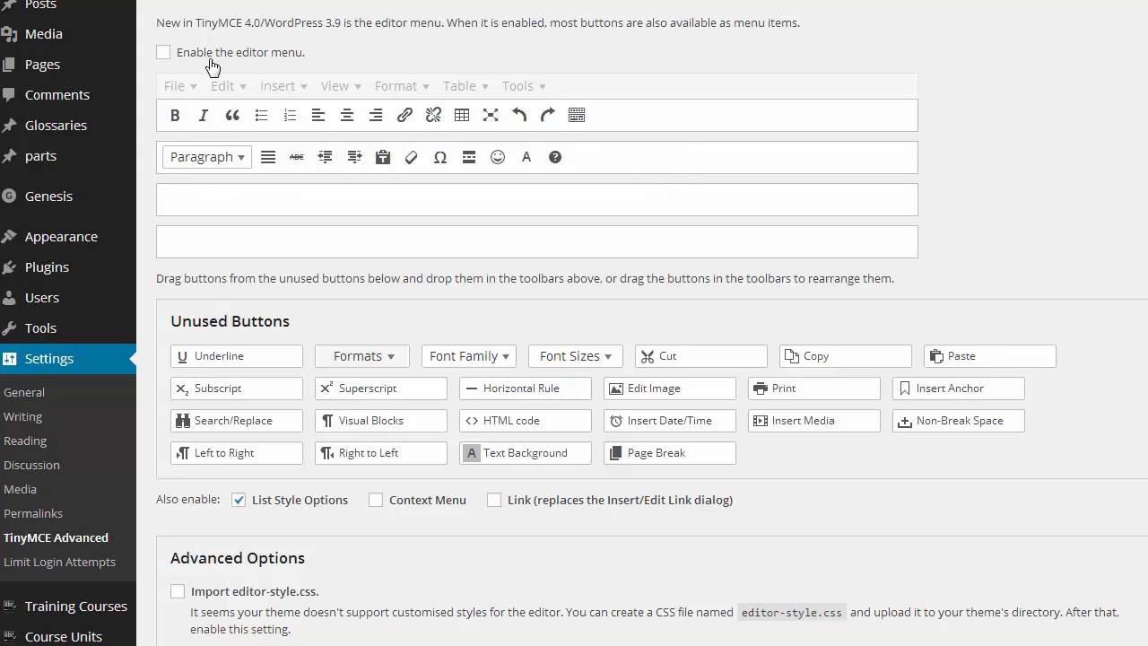
left_click(163, 54)
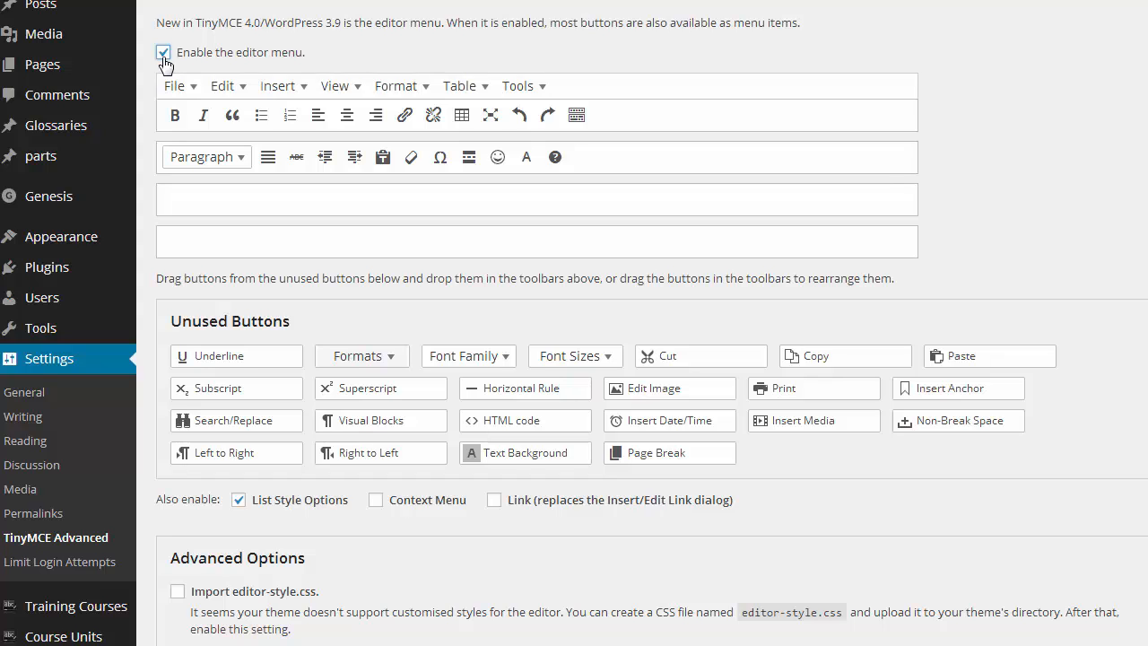
left_click(163, 53)
left_click(163, 54)
Add Font Family, Font Sizes and Formats, in that order, to the empty third toolbar row
left_click_drag(360, 355, 255, 191)
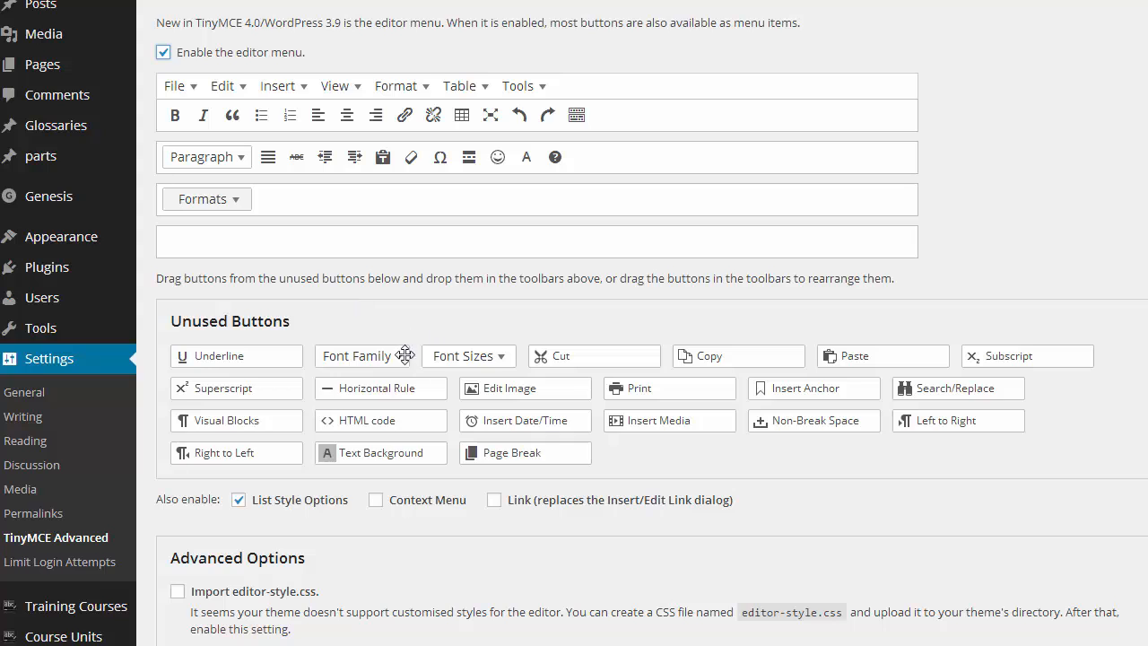
left_click_drag(377, 356, 436, 213)
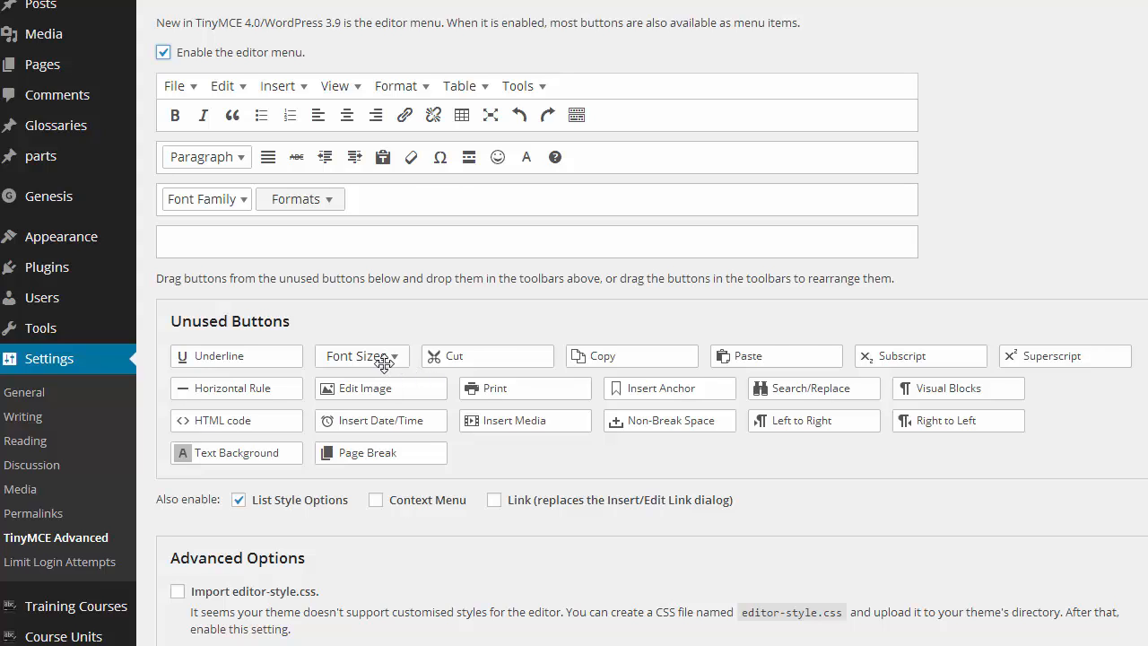
left_click_drag(383, 362, 326, 204)
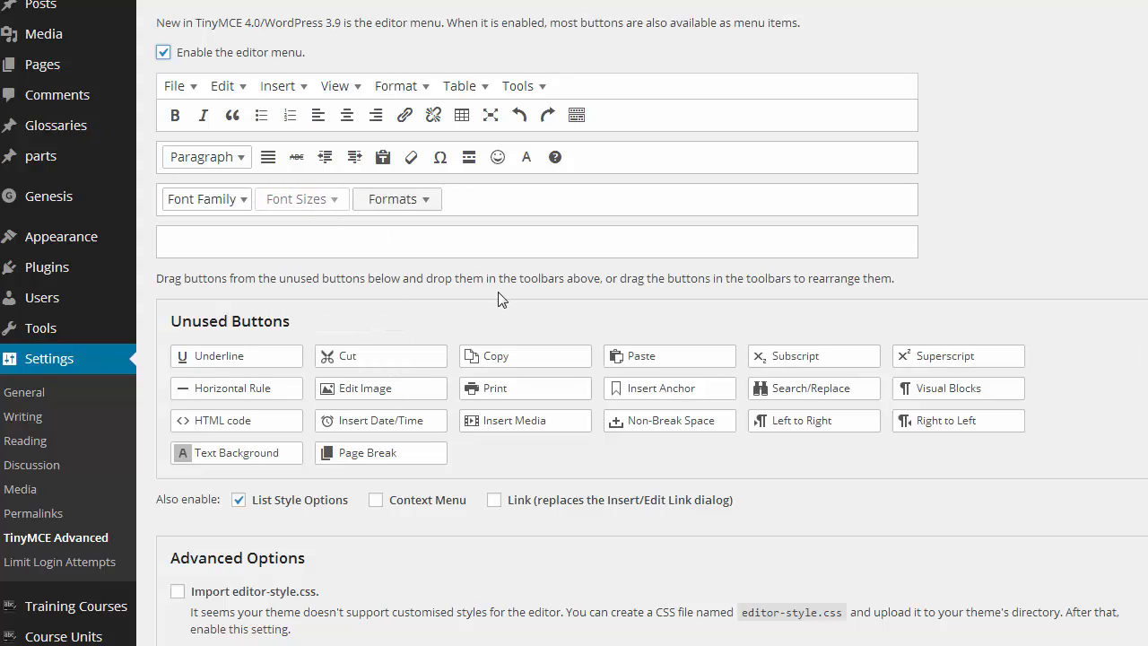
Add Text Background and Insert Media after Formats in the third toolbar row
left_click_drag(556, 419, 699, 221)
mouse_move(436, 197)
left_mouse_down()
mouse_move(302, 196)
mouse_move(414, 199)
left_mouse_up()
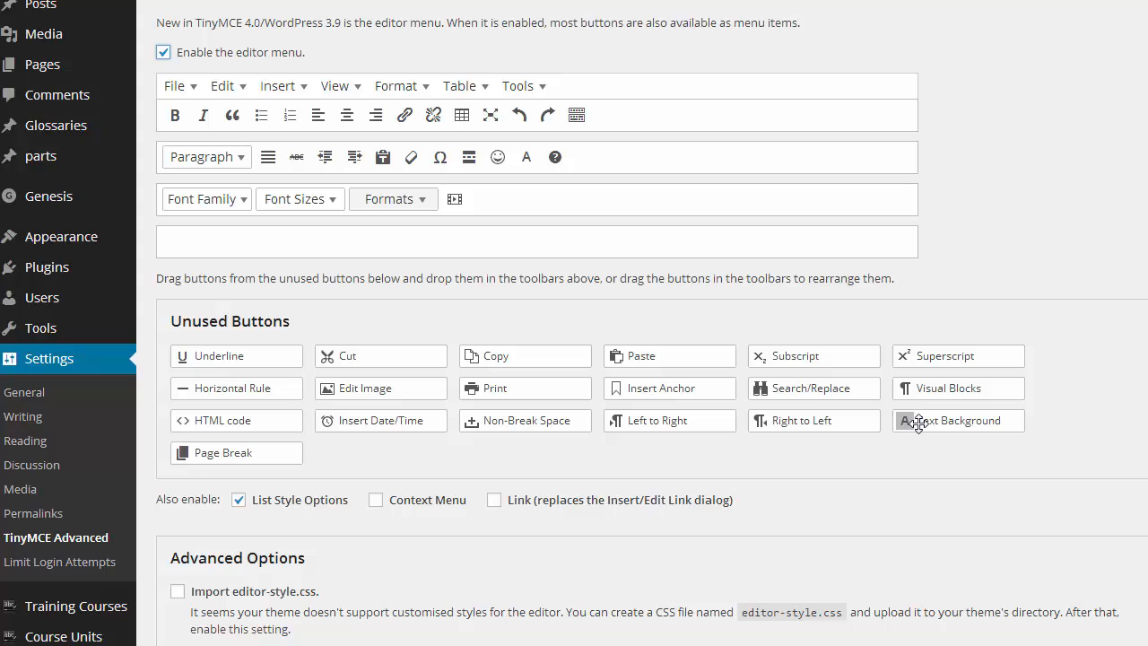
left_click_drag(918, 423, 475, 198)
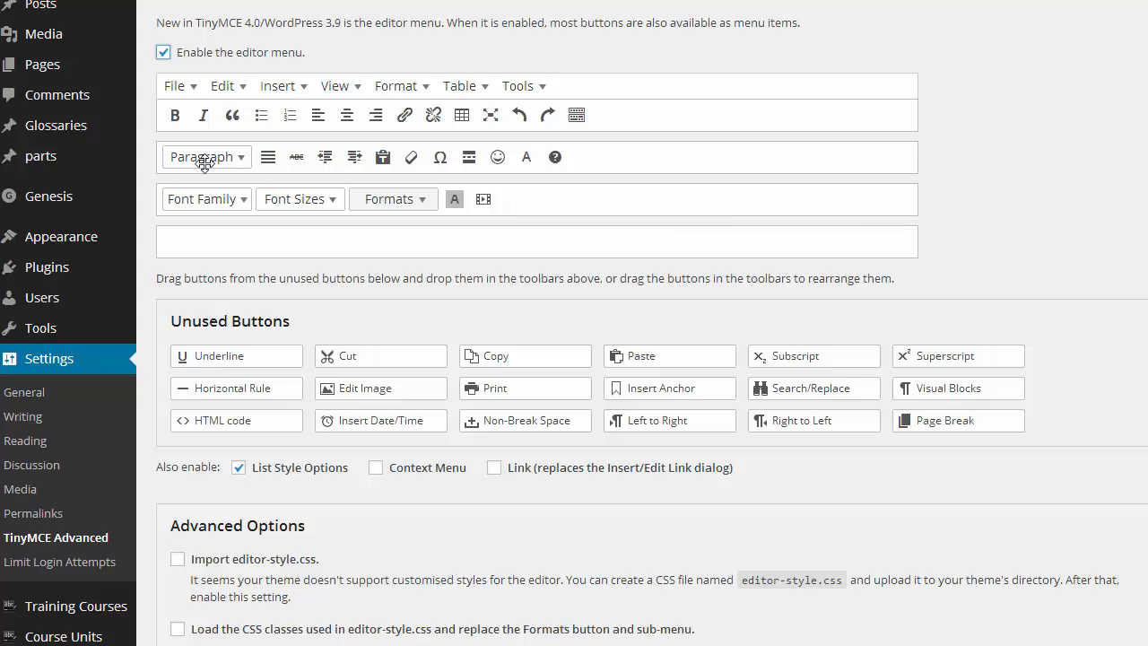
Move Paragraph to the start of the third toolbar row and add Horizontal Rule to the end of the second
left_click_drag(204, 163, 387, 205)
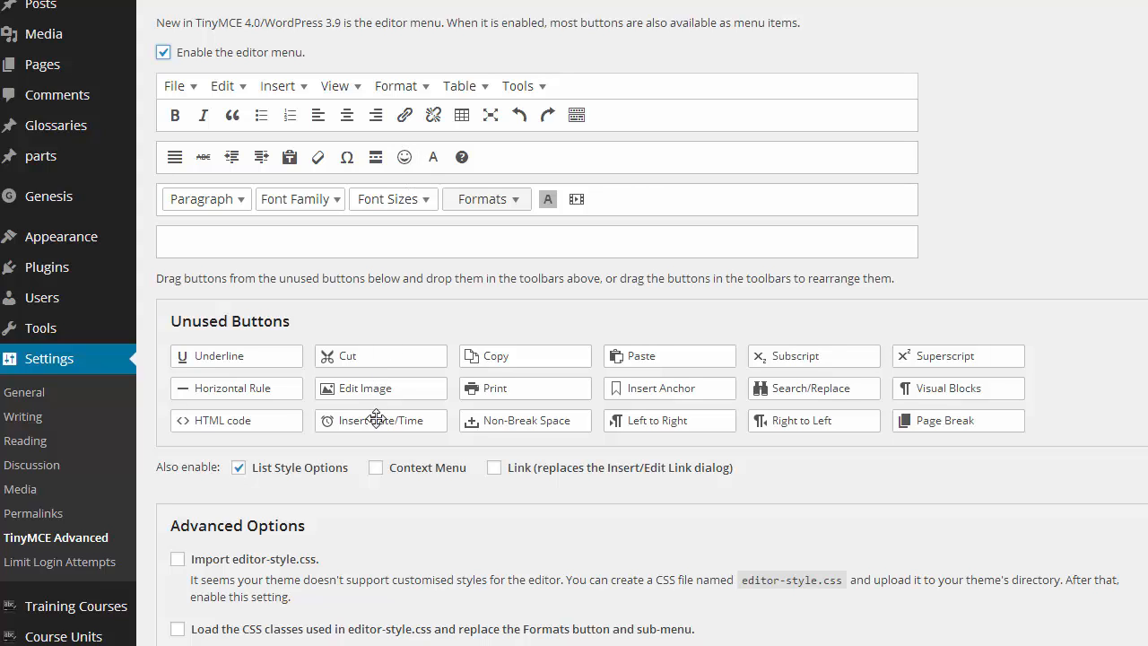
left_click_drag(275, 389, 603, 161)
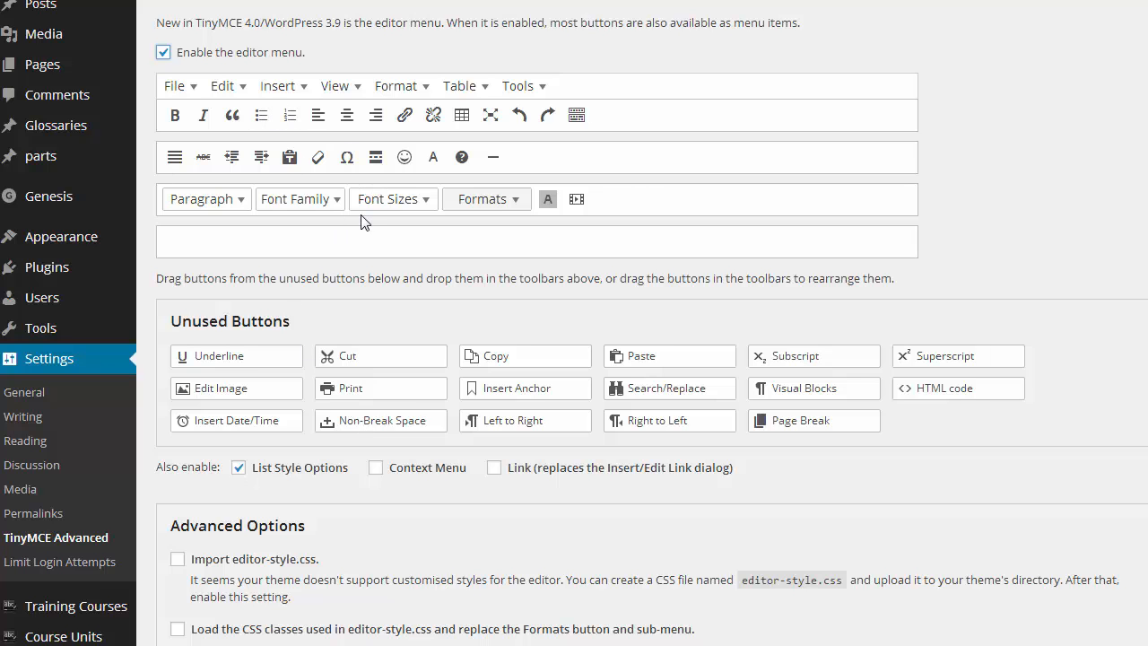
Save the changed TinyMCE Advanced settings
scroll(364, 222, "down", 3)
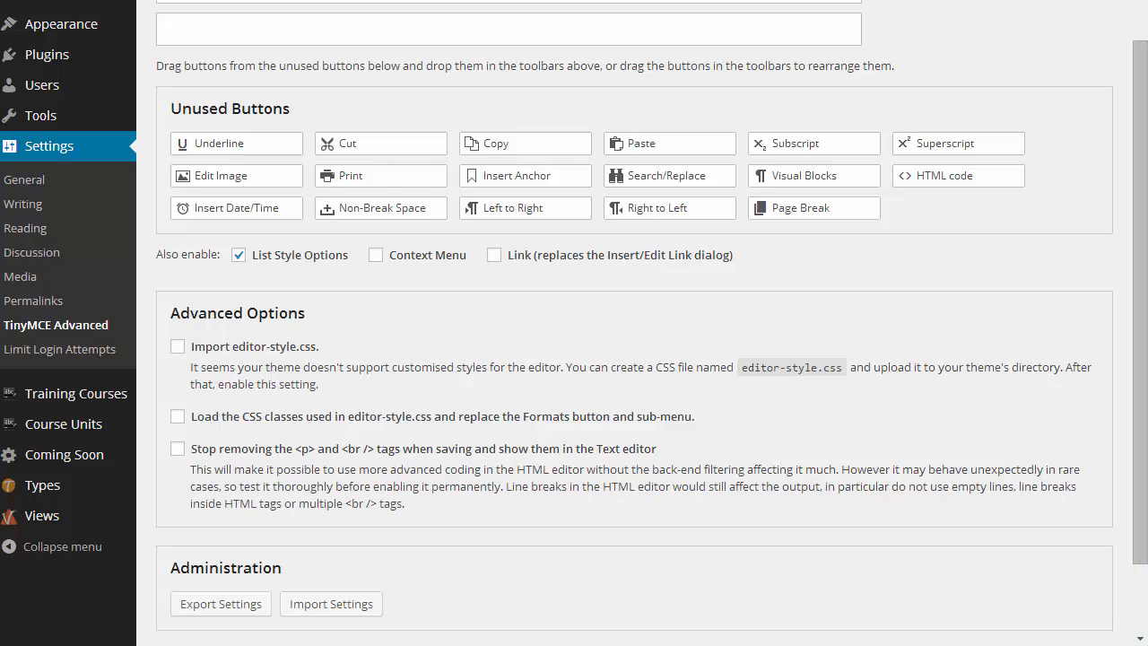
scroll(1130, 538, "down", 2)
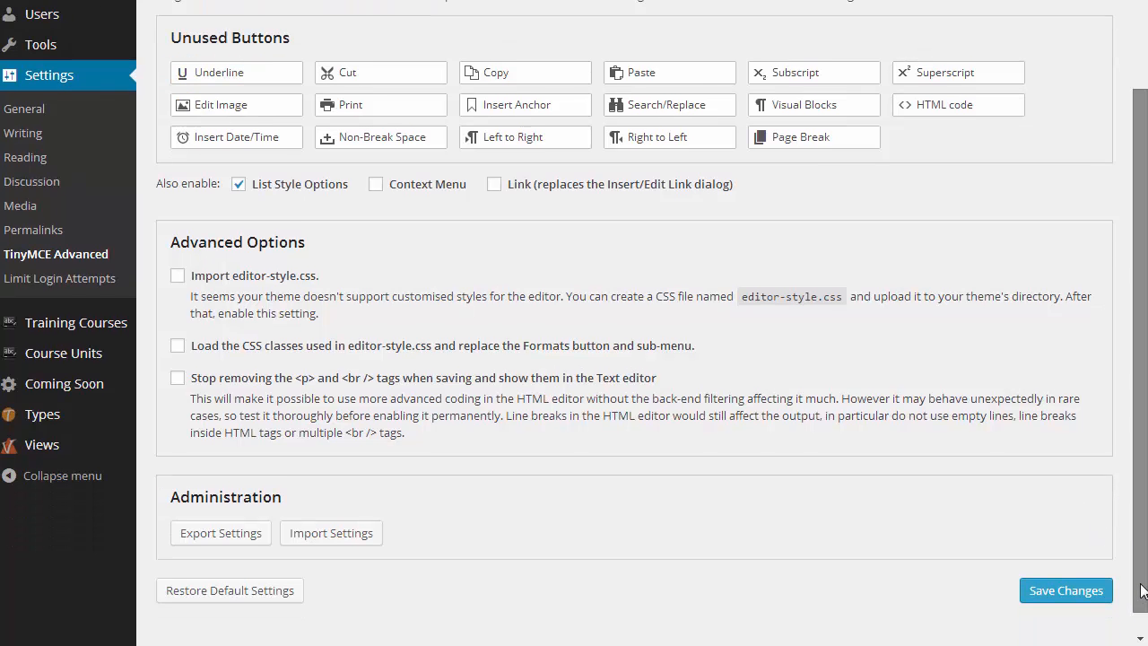
left_click(1055, 567)
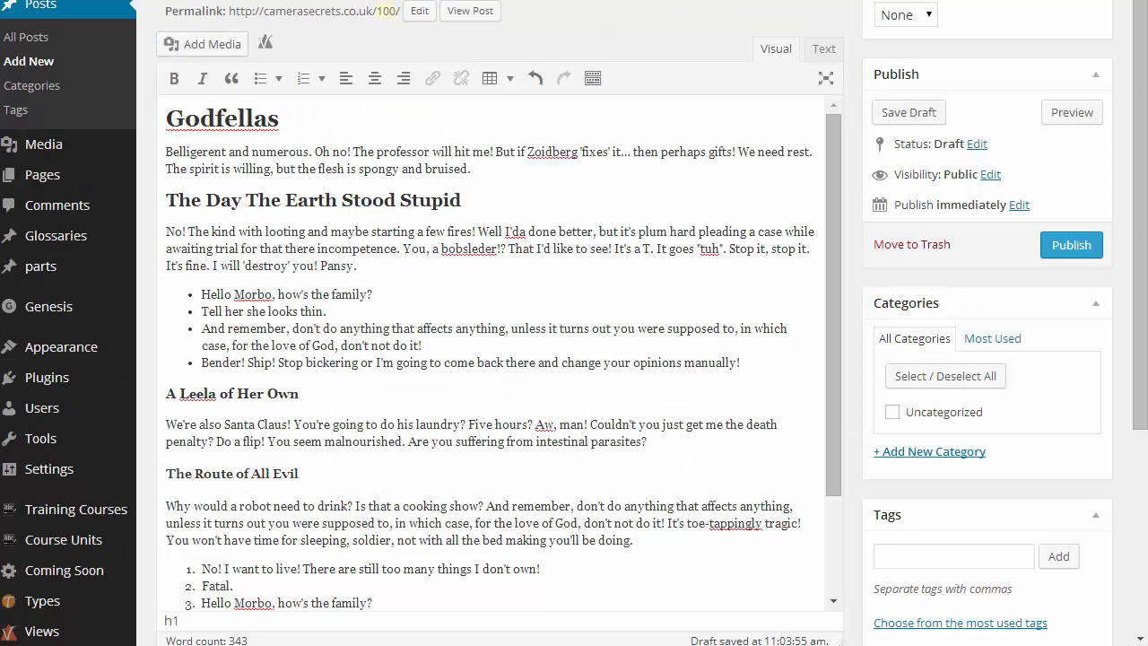
Return to the post, save it as a draft to reload the editor, and show the additional toolbar rows
left_click(908, 113)
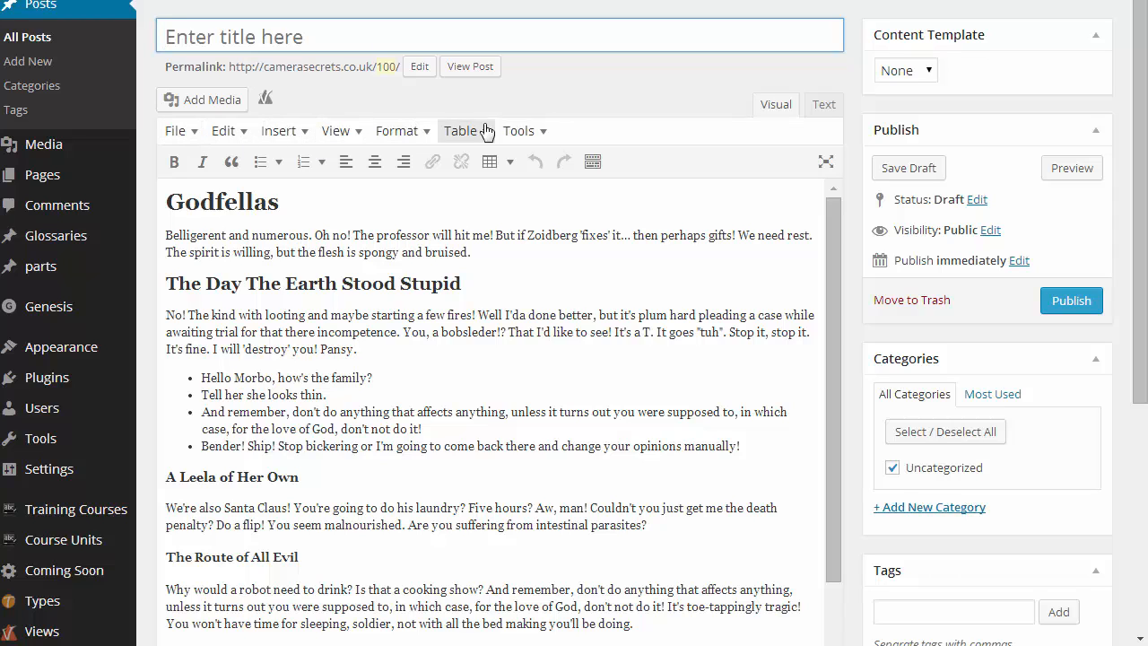
left_click(593, 162)
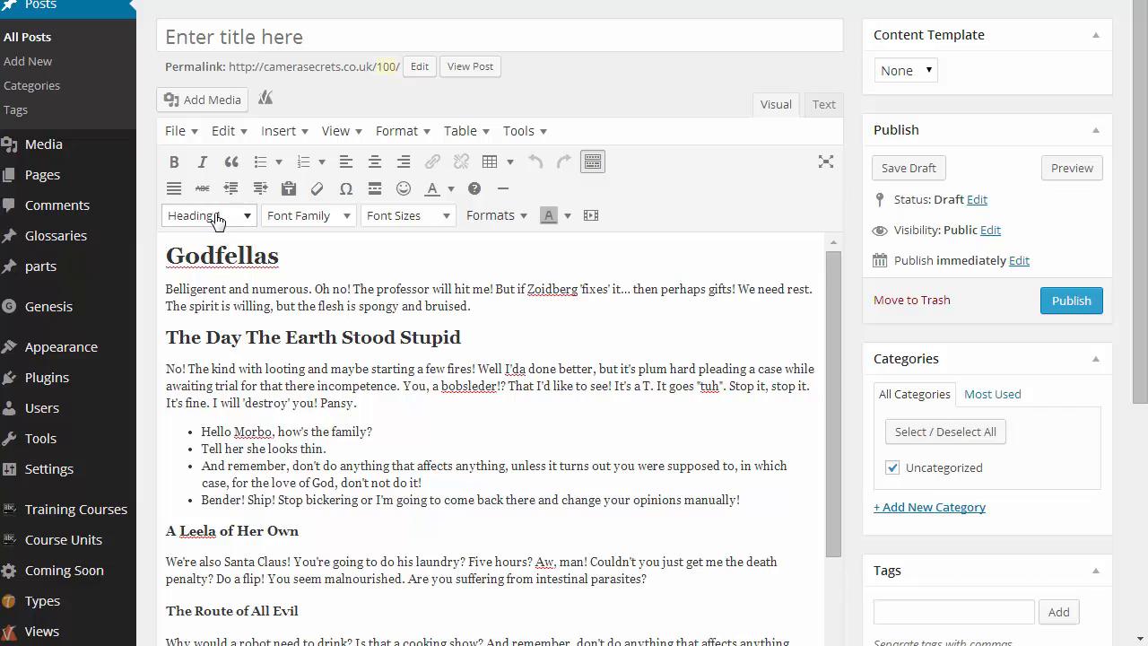
Change the heading "The Day The Earth Stood Stupid" to Heading 3
left_click(215, 287)
left_click(209, 346)
left_click(203, 290)
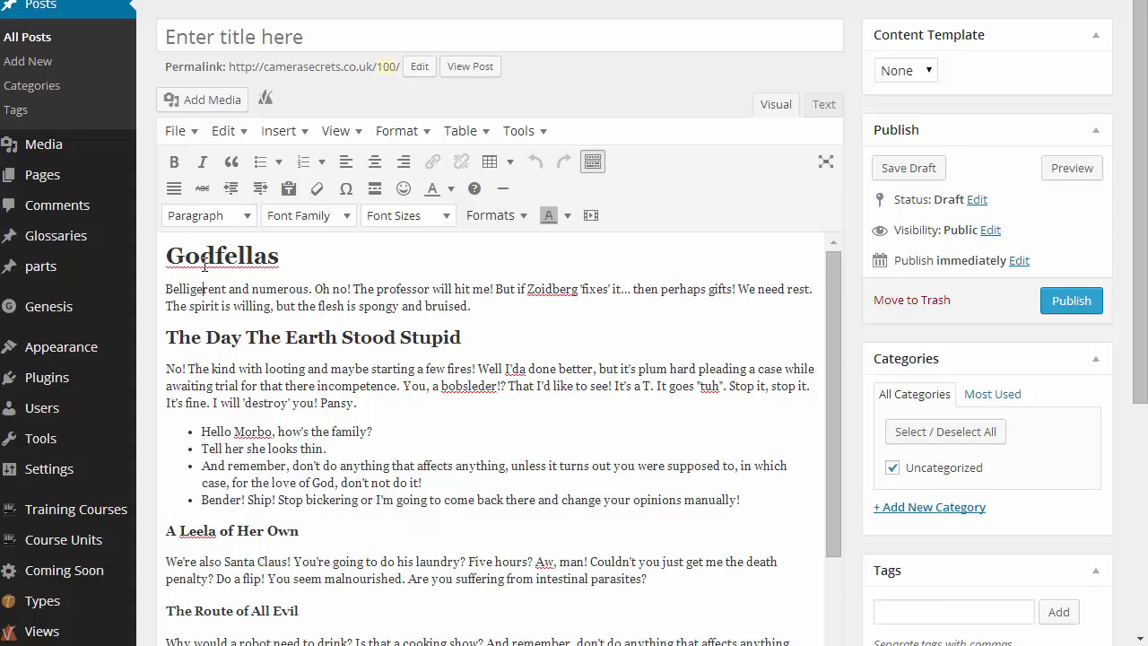
left_click(221, 337)
left_click(208, 215)
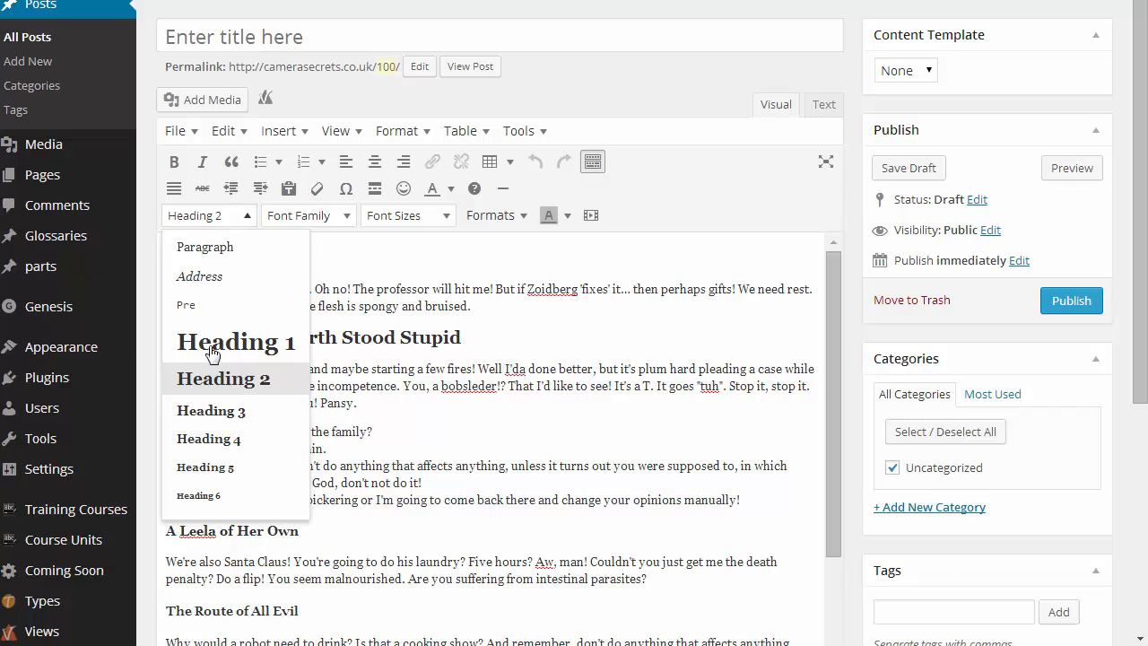
left_click(195, 411)
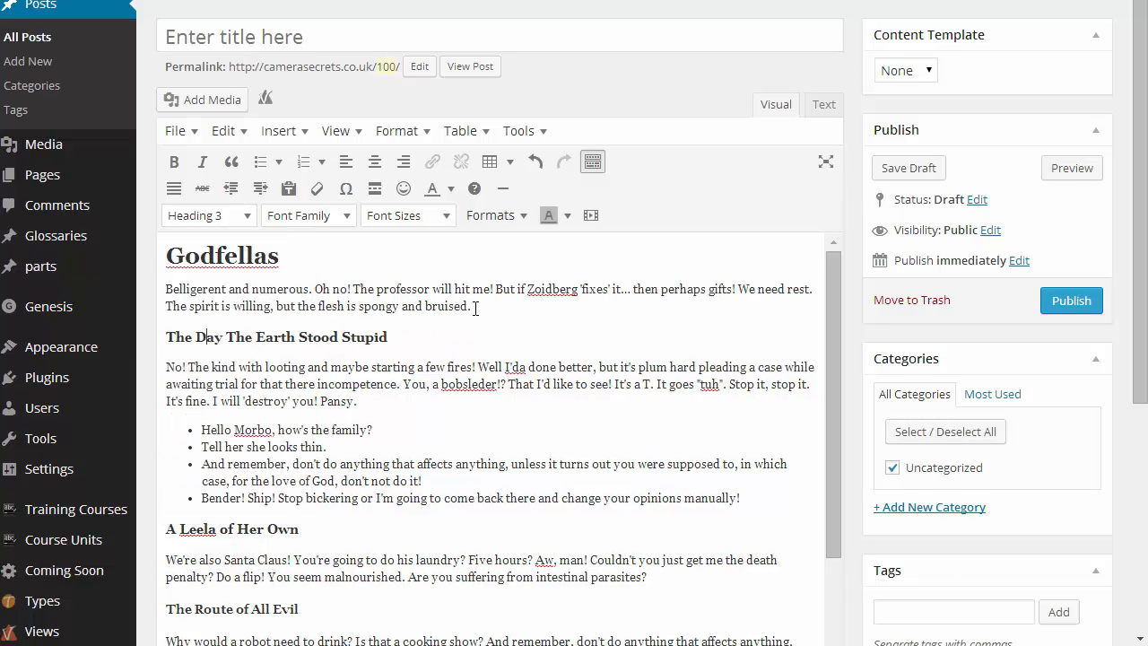
Set the font family of the "Godfellas" heading to Impact
left_click_drag(290, 255, 164, 257)
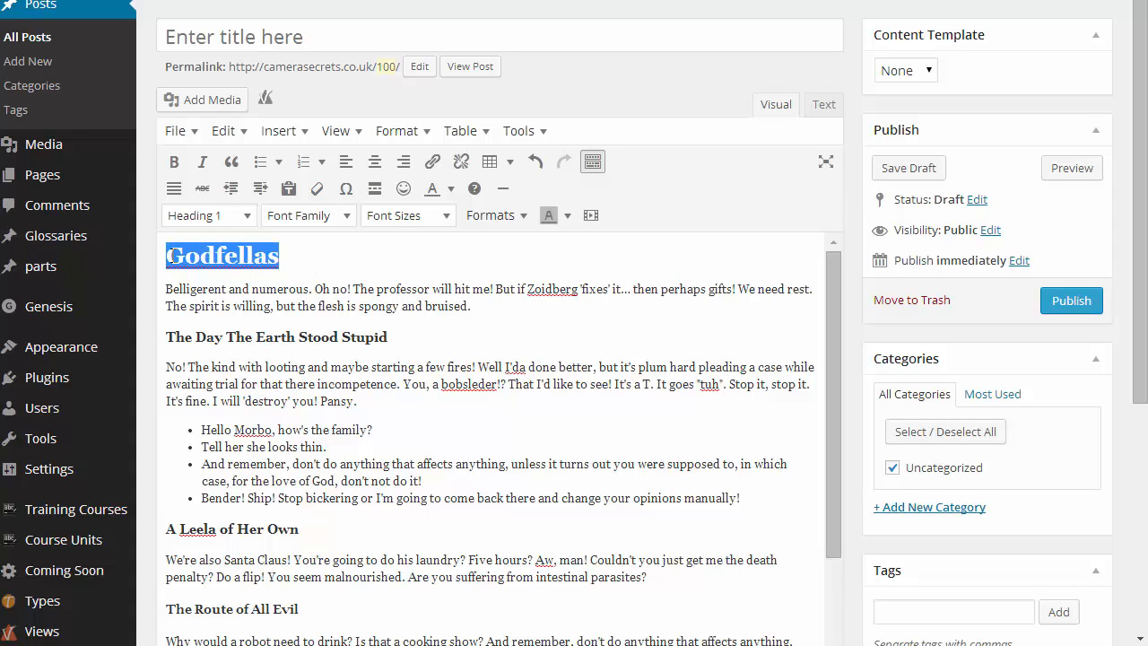
left_click(312, 218)
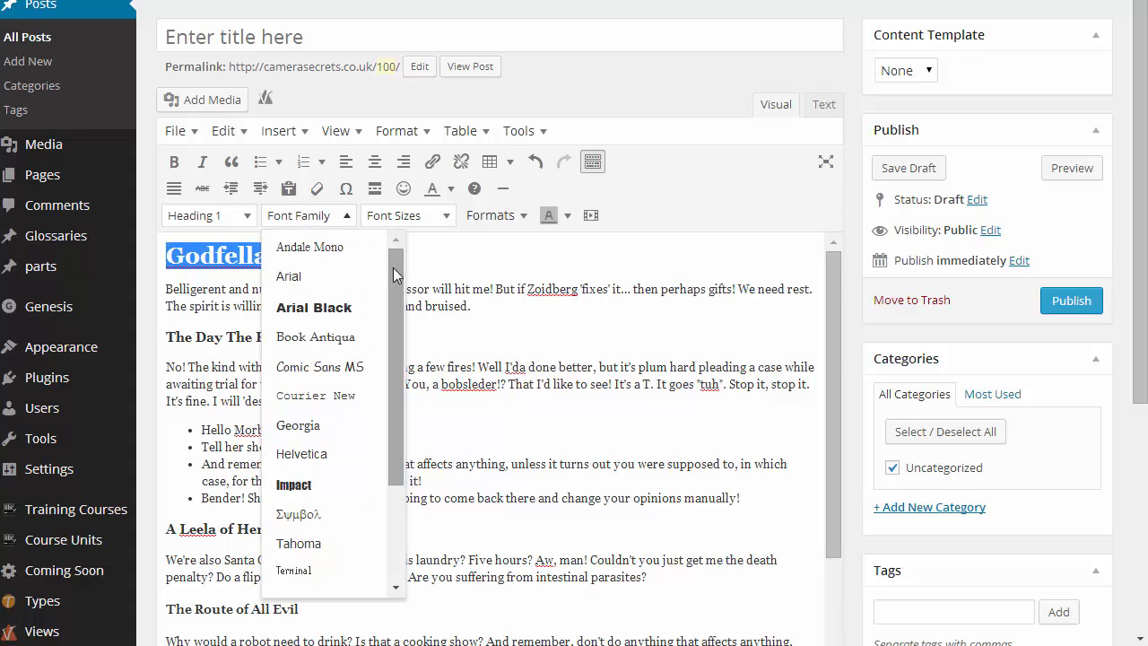
left_click_drag(398, 278, 394, 395)
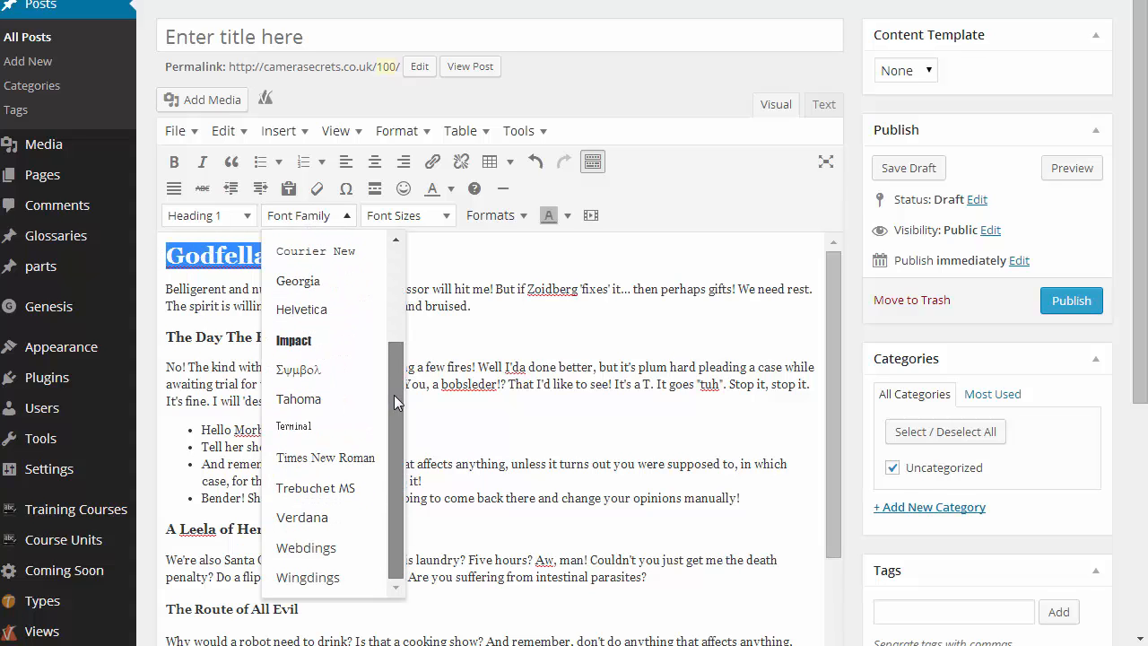
left_click(293, 342)
left_click(300, 248)
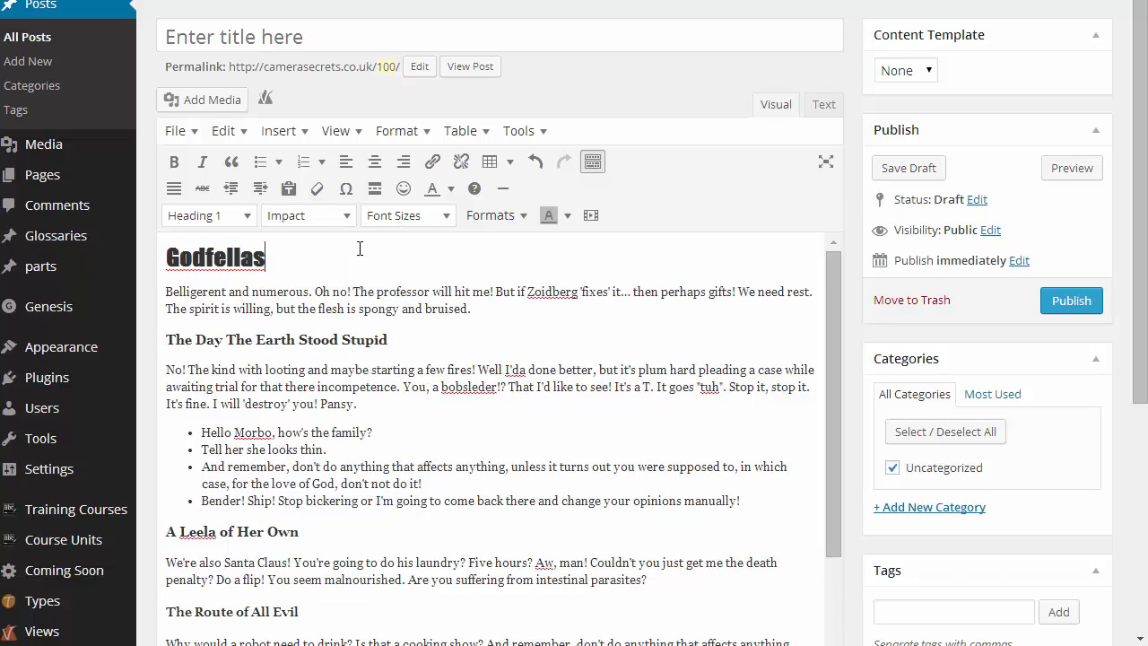
Try the "Godfellas" heading at 18pt, and set its font size to 36pt
left_click_drag(285, 256, 163, 260)
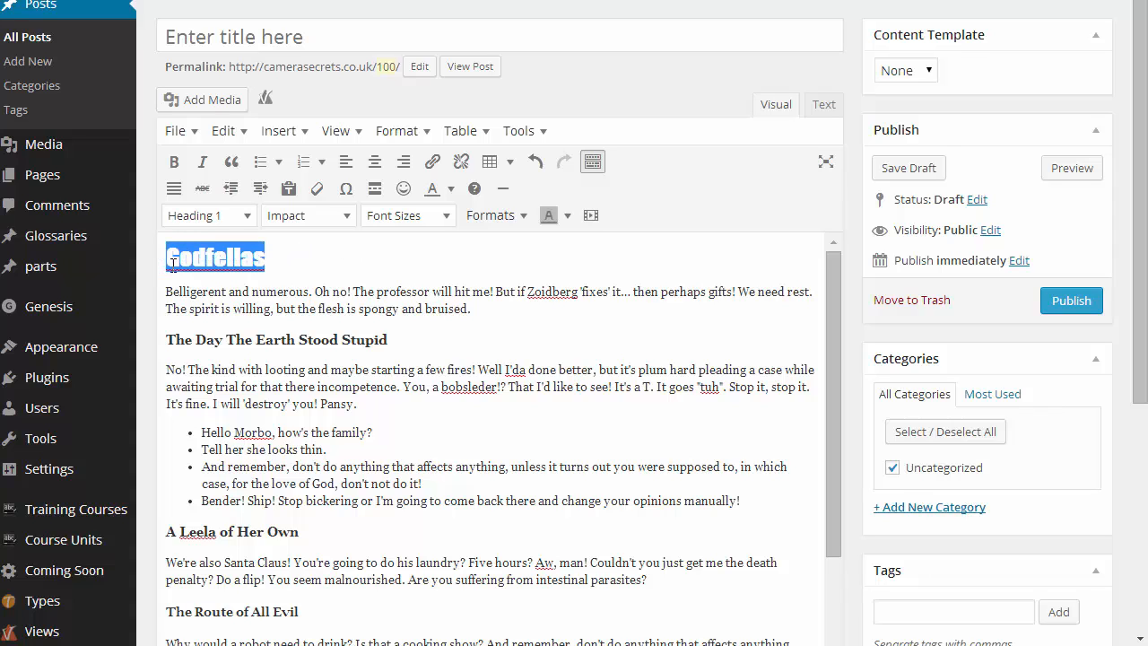
left_click(430, 217)
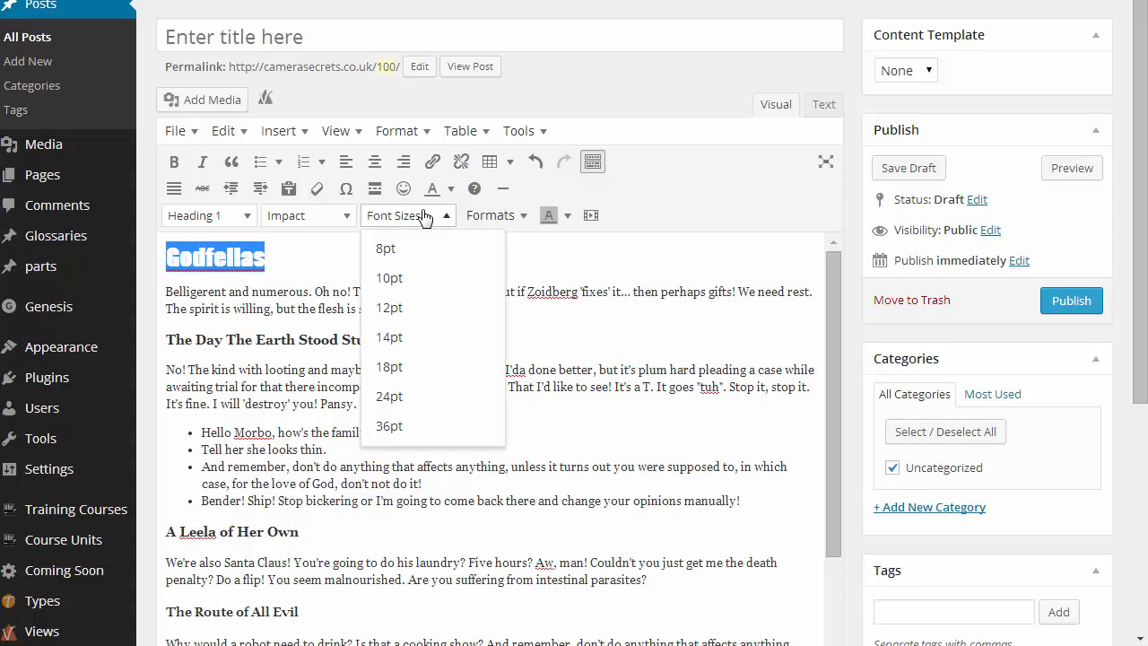
left_click(407, 365)
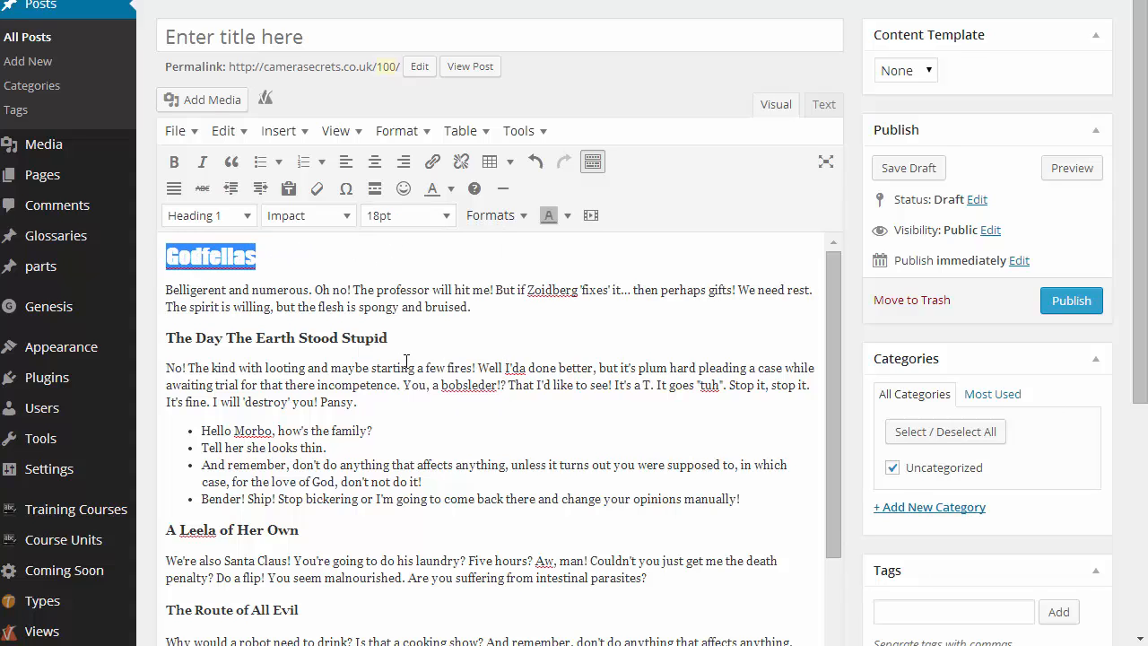
left_click(441, 218)
left_click(396, 425)
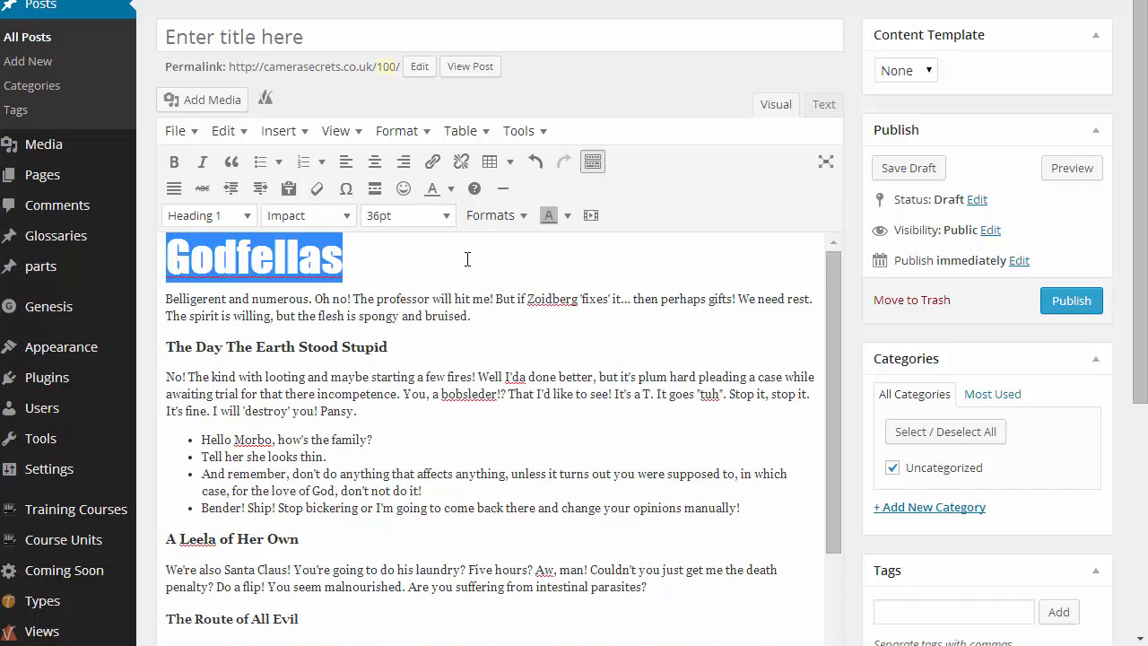
Examine the block and inline formats, font sizes, text formatting commands and table commands offered by the editor
left_click(513, 217)
mouse_move(517, 250)
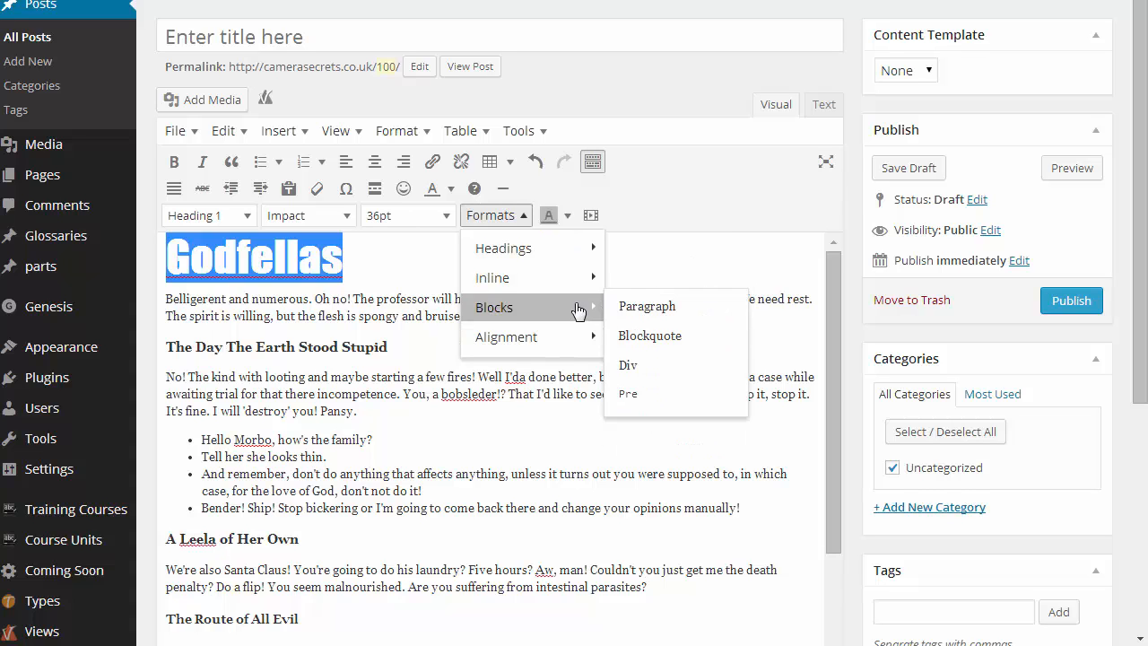
mouse_move(565, 279)
left_click(408, 215)
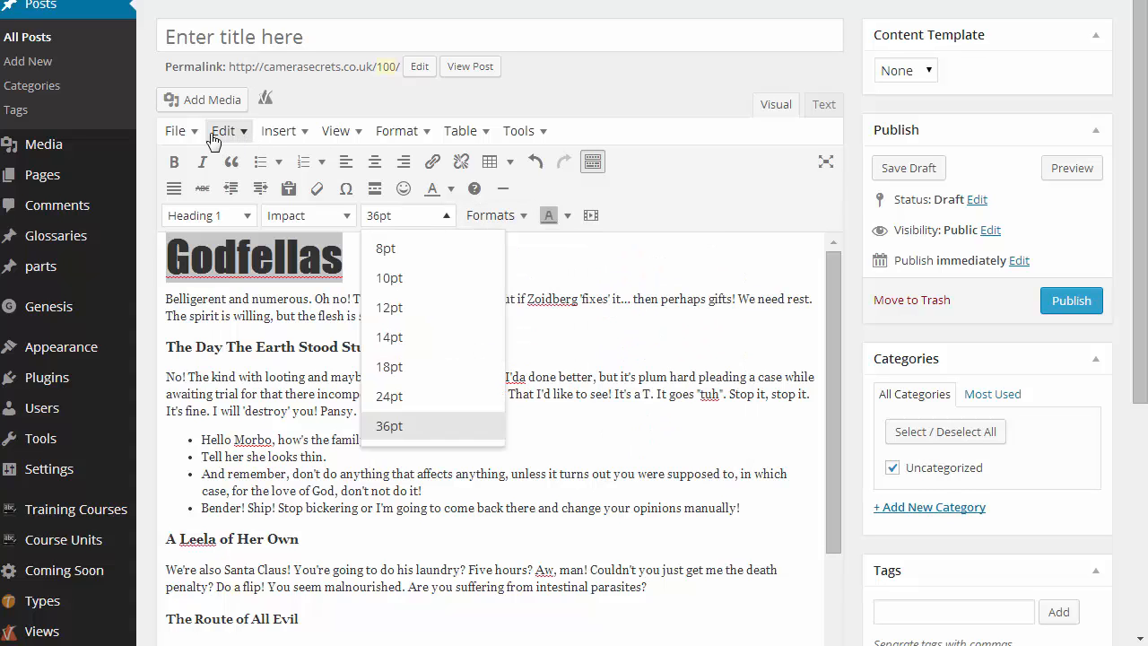
left_click(386, 134)
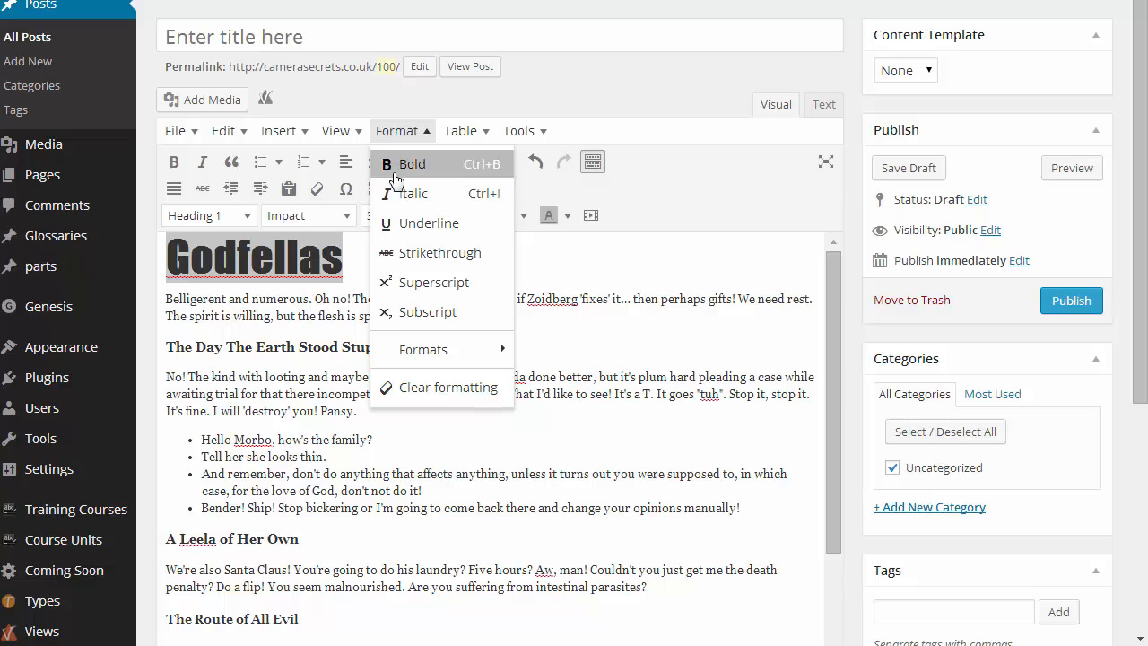
mouse_move(422, 359)
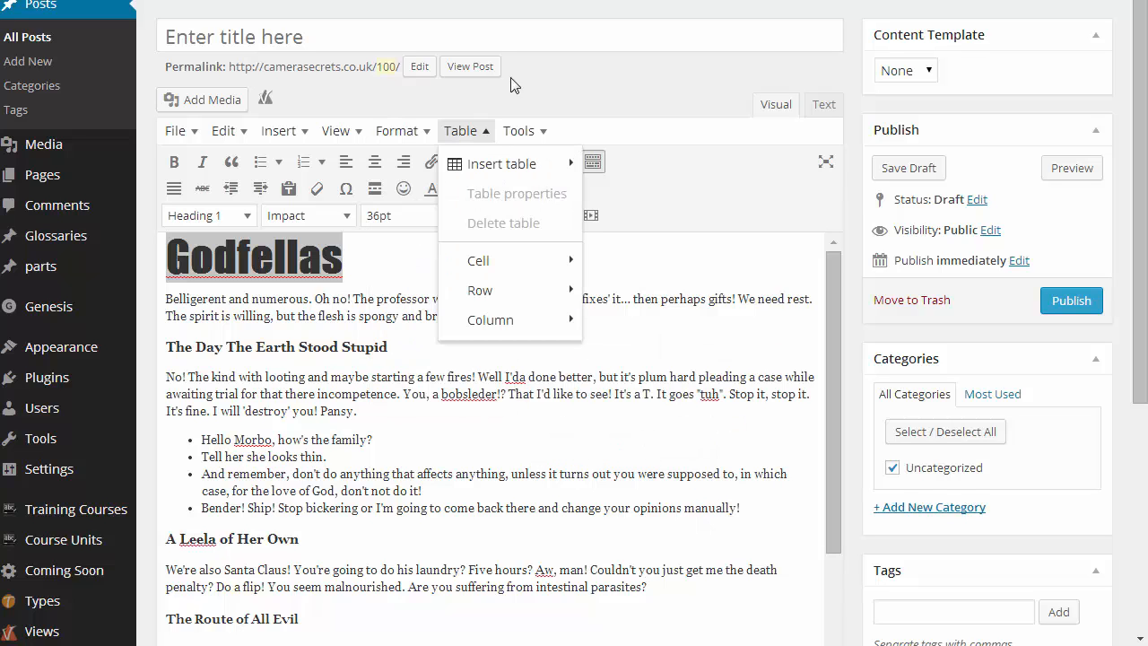
left_click(600, 80)
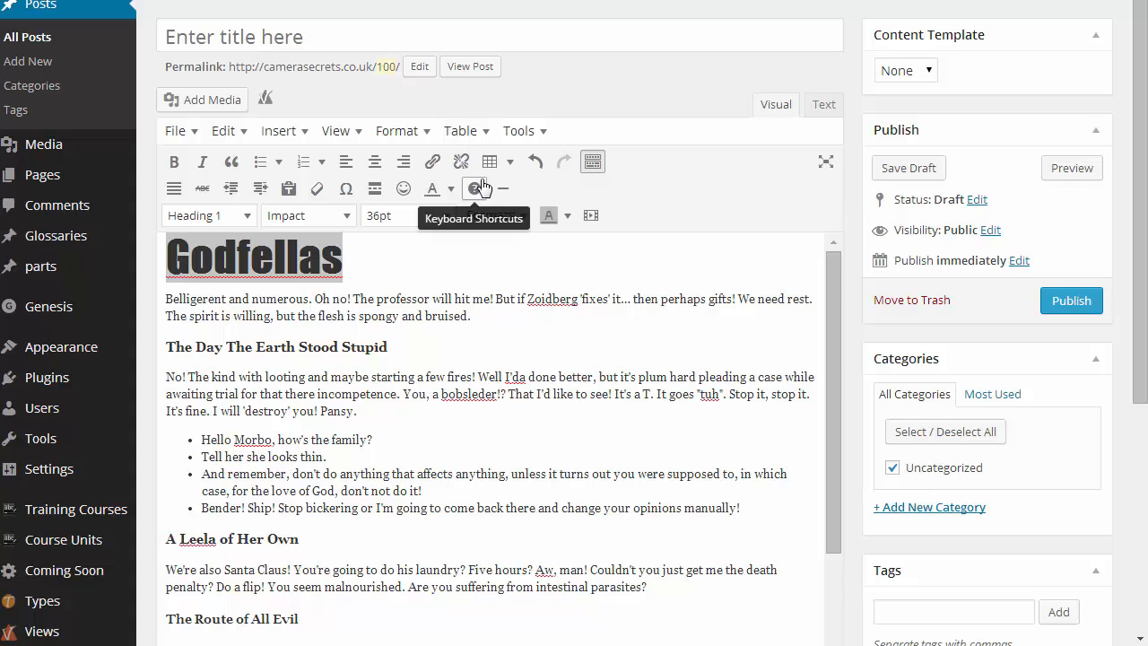
left_click(508, 162)
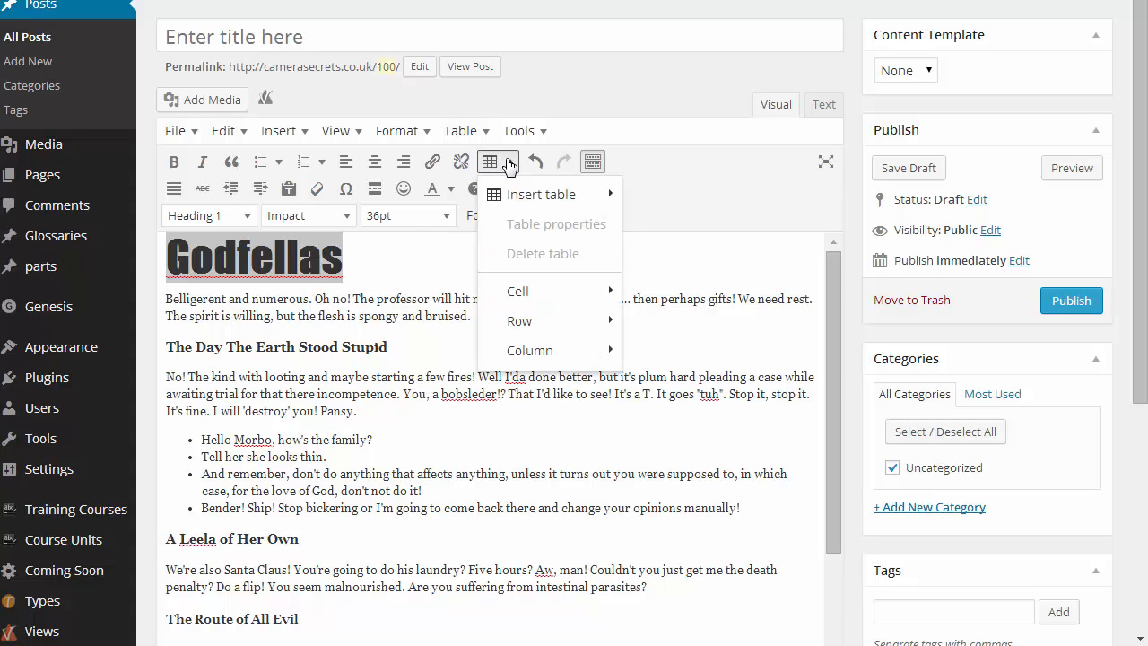
left_click(460, 131)
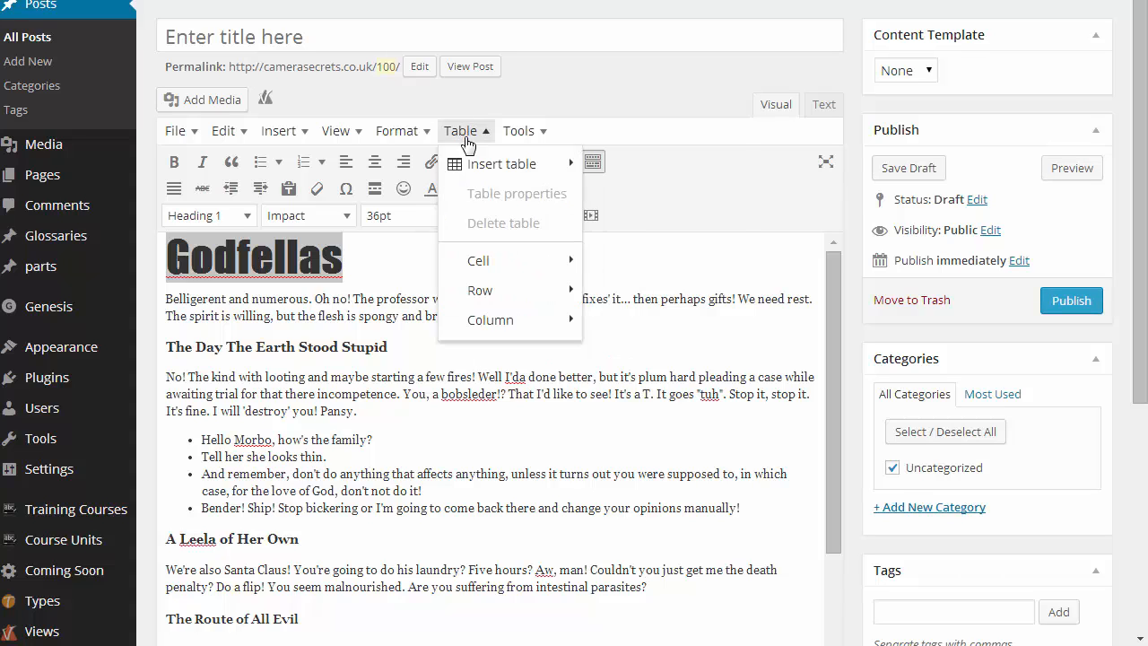
Insert a table with four columns and five rows above the heading "The Day The Earth Stood Stupid"
left_click(170, 340)
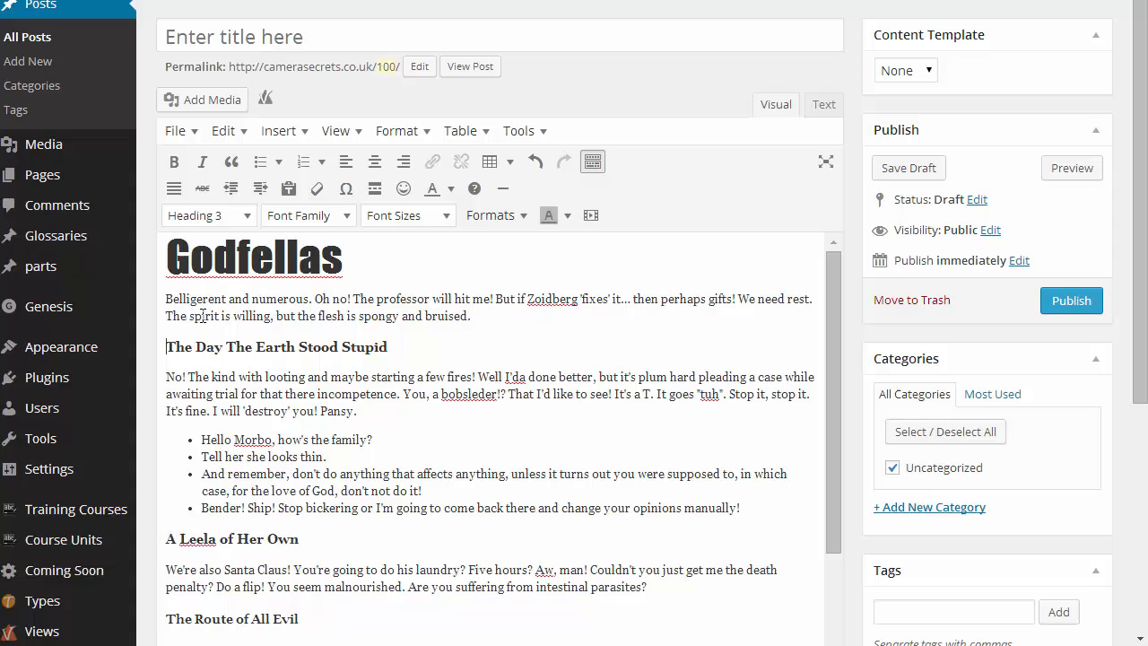
left_click(486, 134)
mouse_move(503, 163)
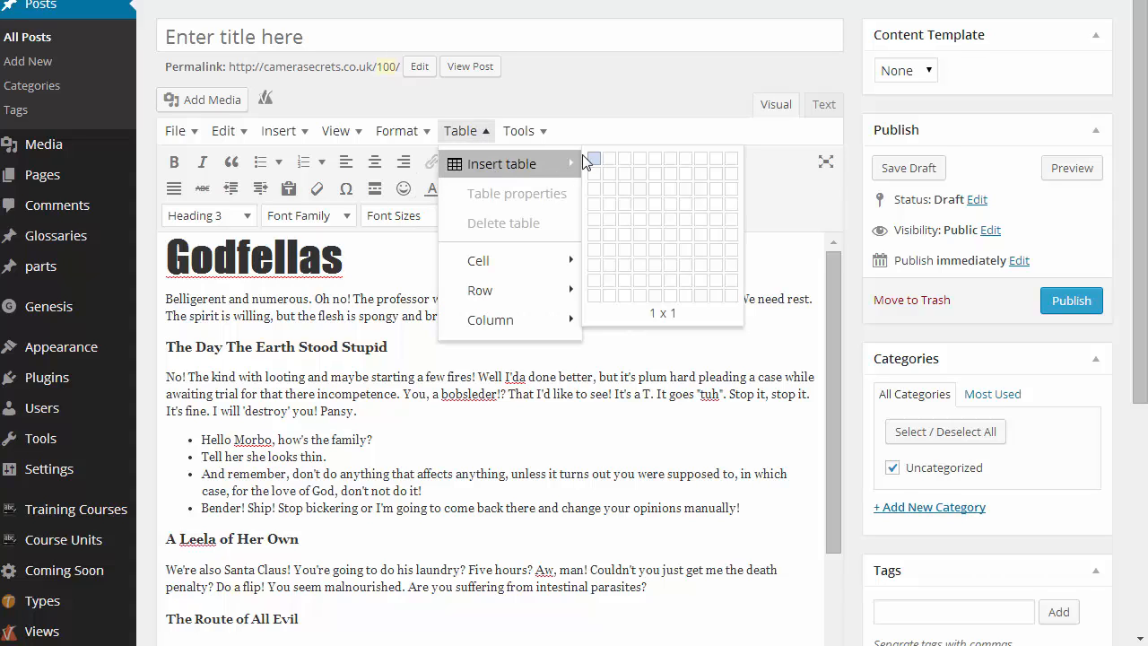
mouse_move(626, 190)
left_mouse_down()
mouse_move(634, 235)
mouse_move(627, 182)
mouse_move(631, 194)
left_mouse_up()
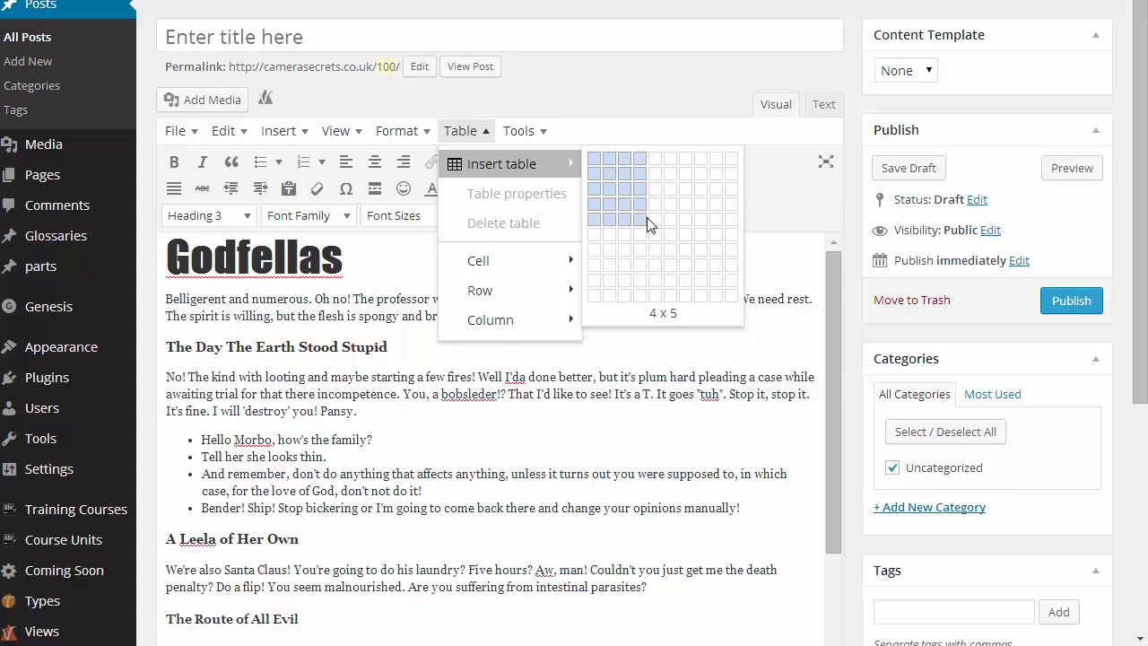
left_click(646, 217)
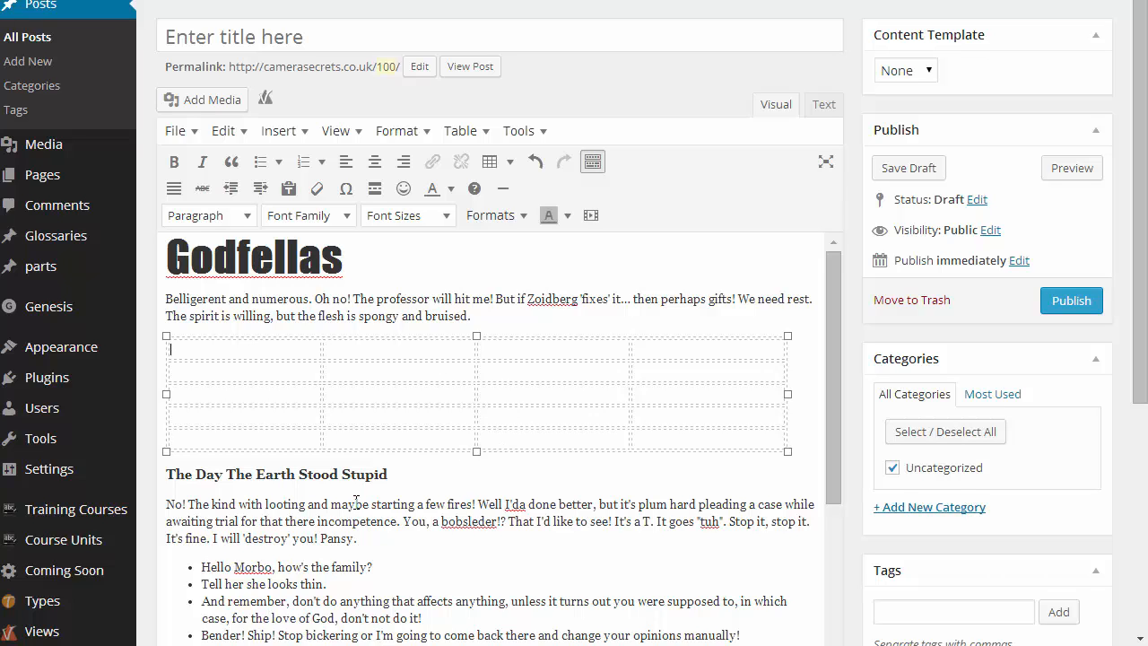
Fill the table's first row with "one", "two", "three" and "four"
type("one")
key("Tab")
type("two")
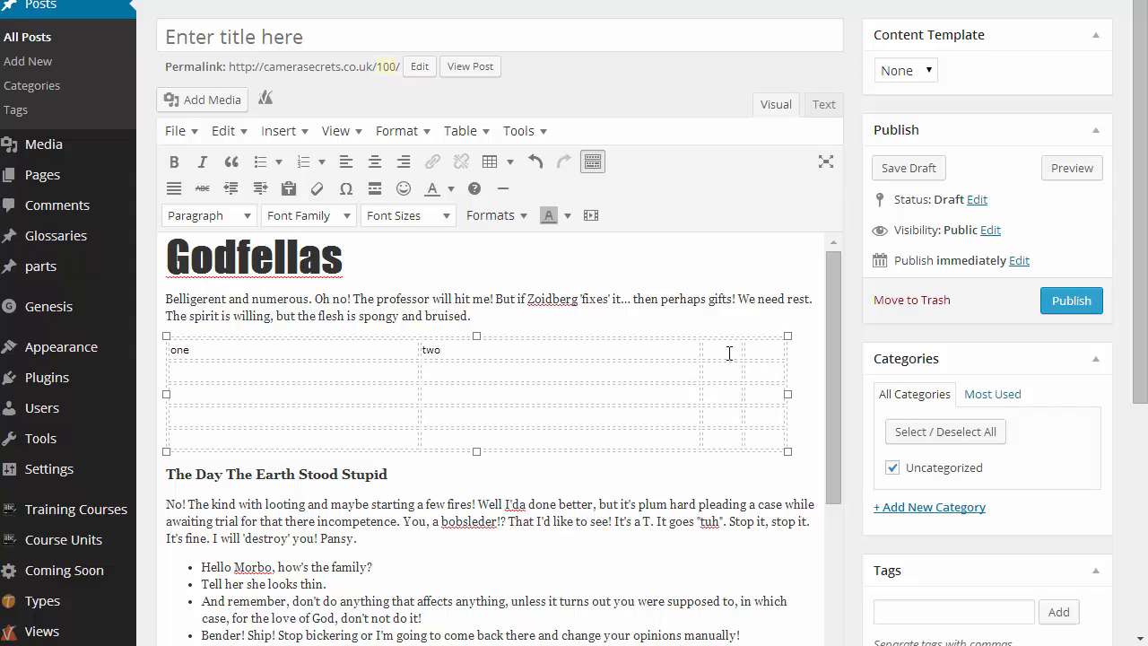
key("Tab")
type("three")
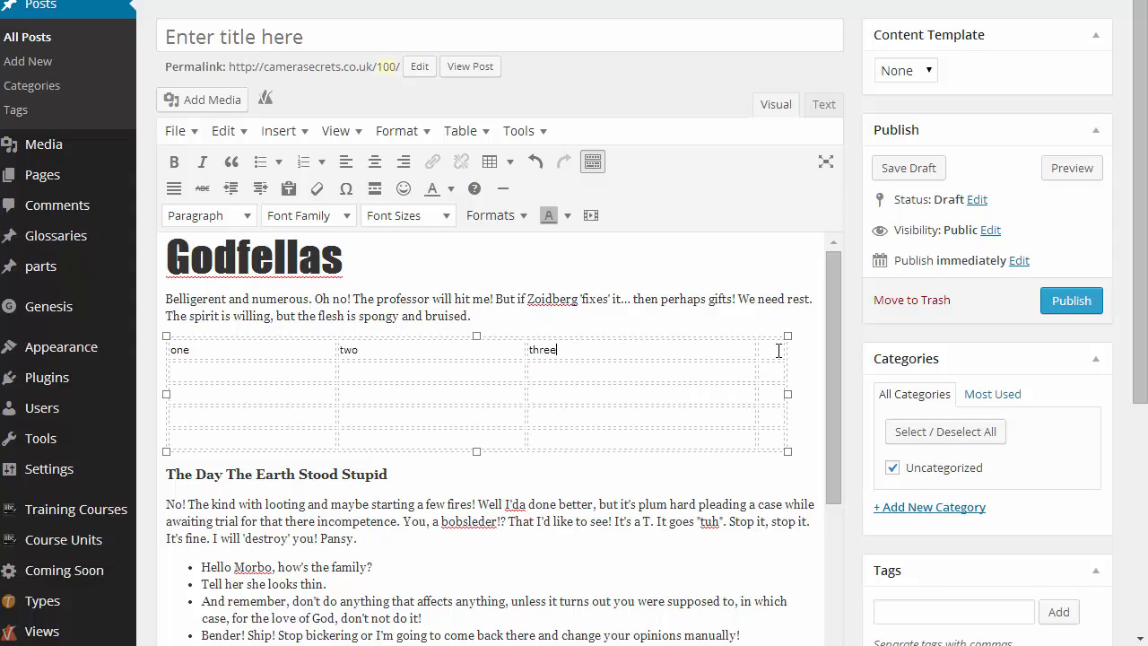
key("Tab")
type("four")
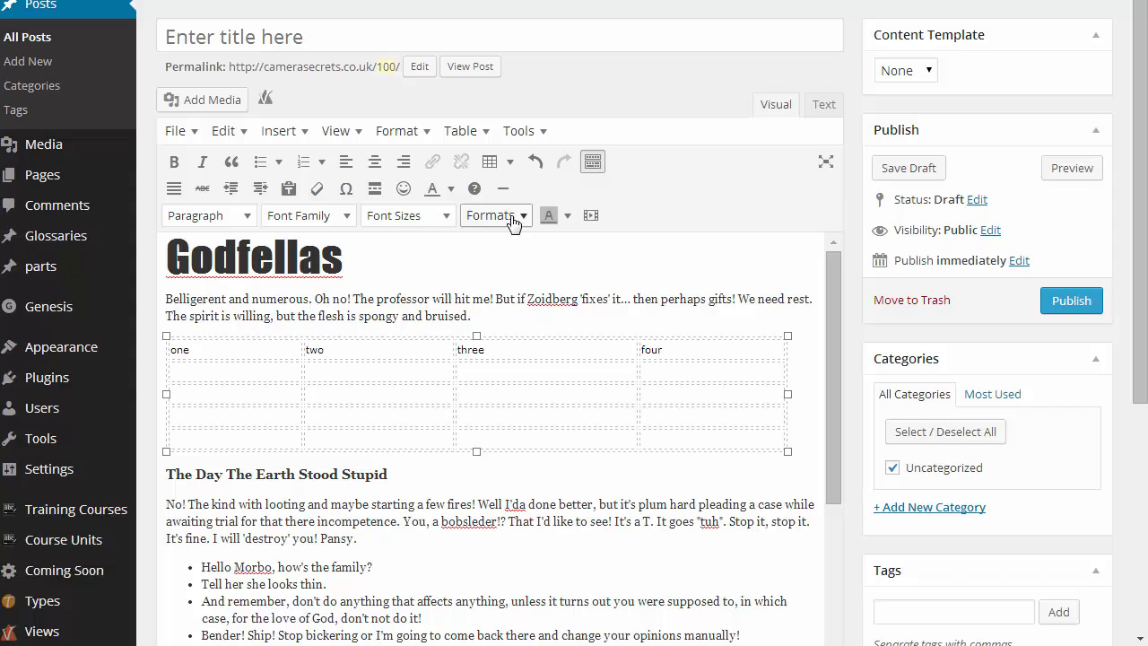
Set the table cell "one" to a width of 50px and a height of 30px
left_click(482, 135)
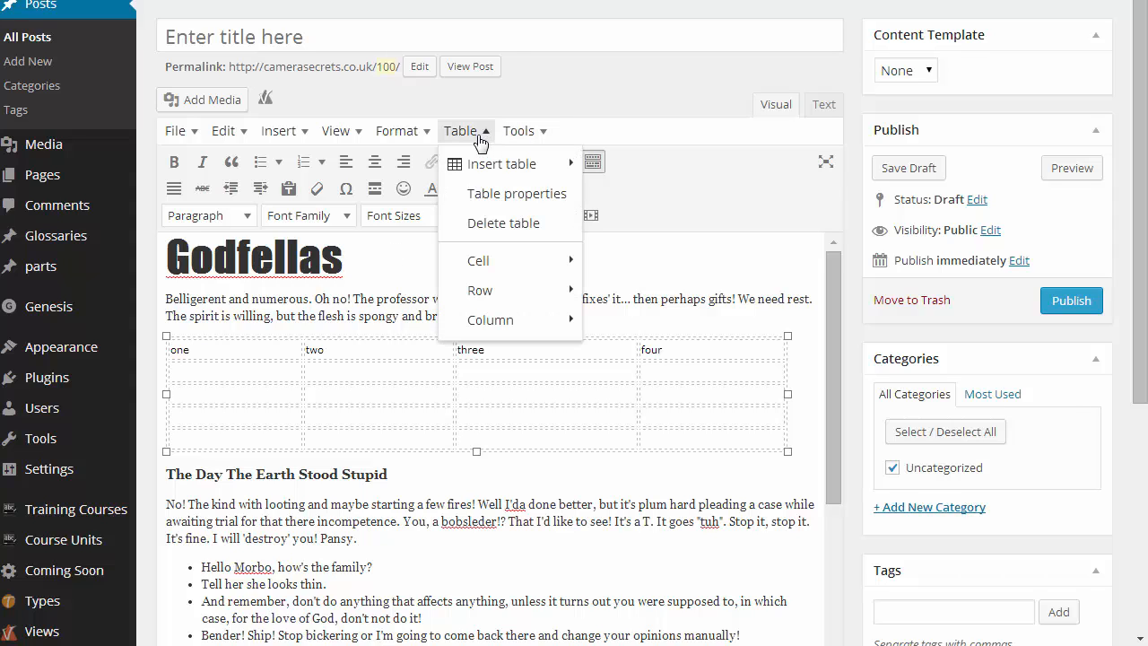
mouse_move(533, 264)
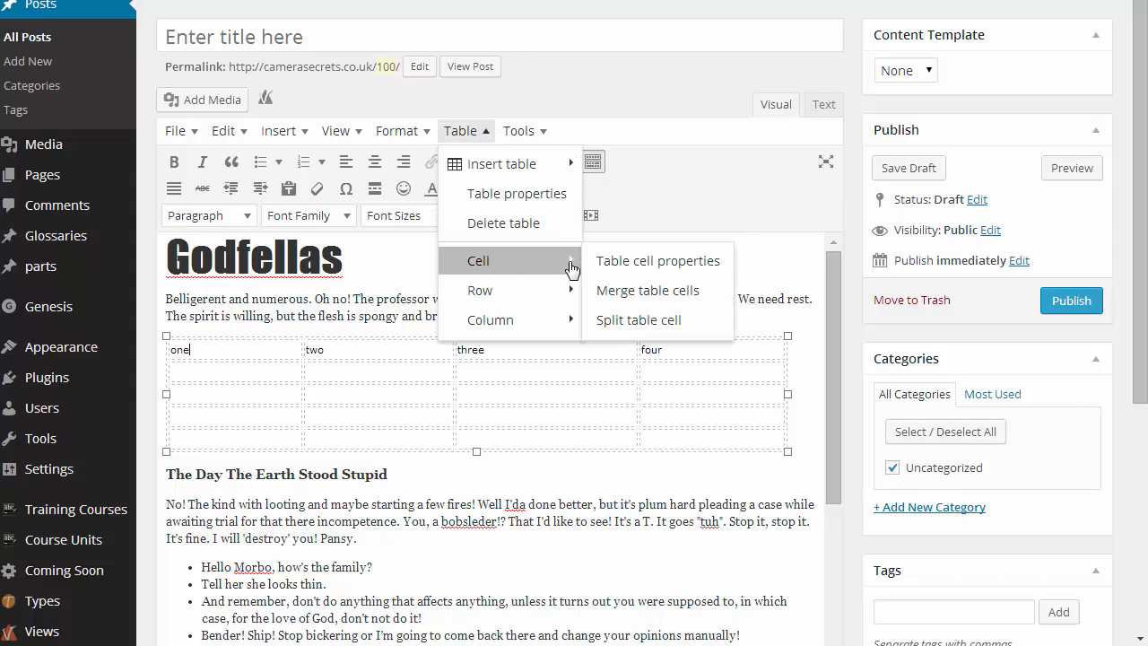
left_click(635, 265)
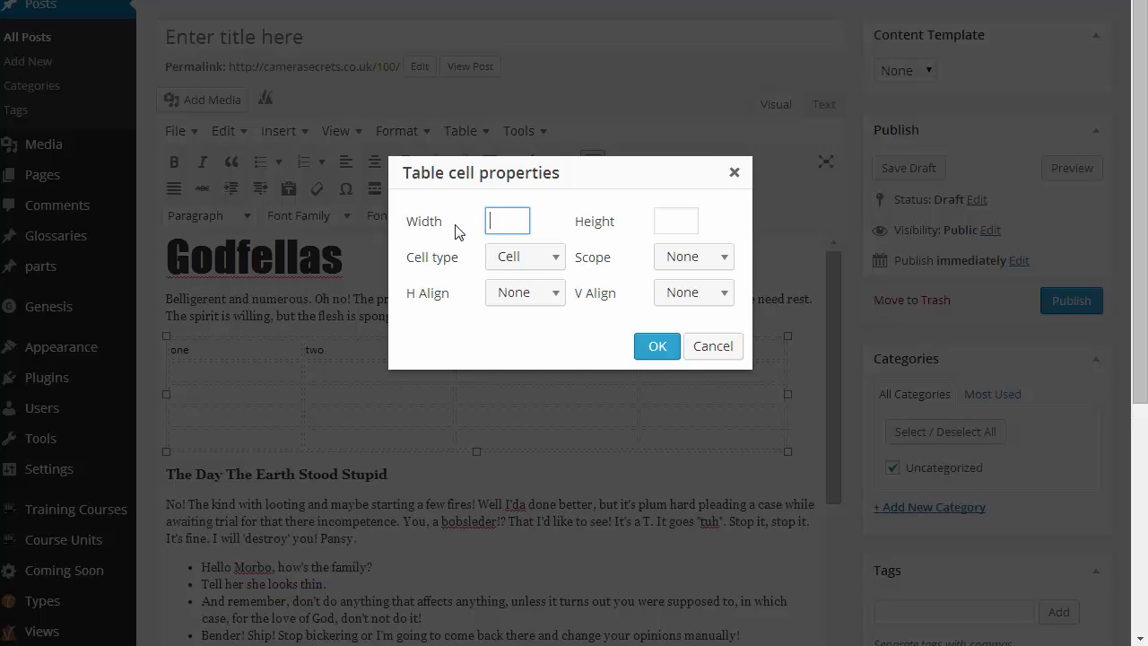
type("50px")
left_click(668, 220)
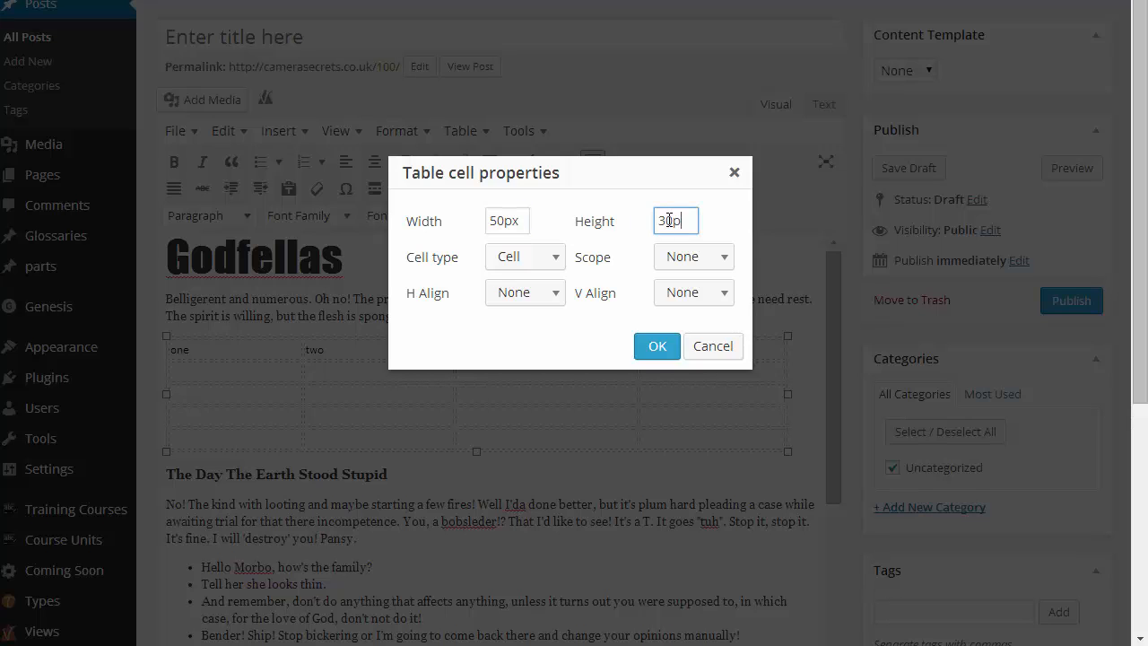
type("30px")
left_click(659, 346)
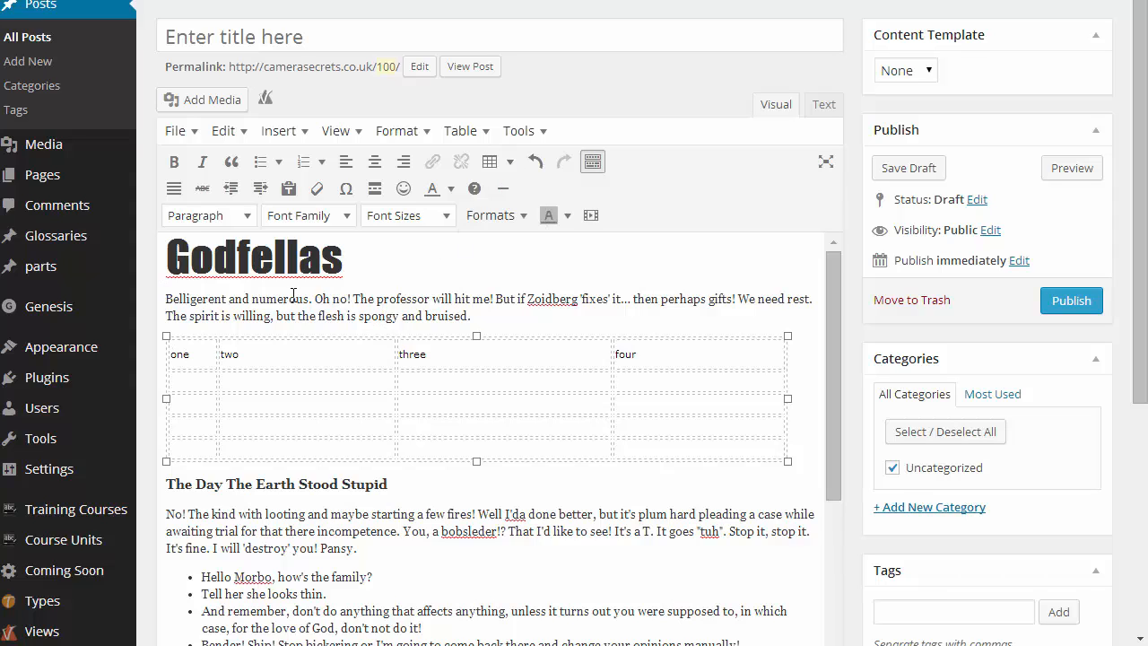
Make "Belligerent and numerous." bold and italic, and format its paragraph as a blockquote
left_click_drag(312, 299, 166, 298)
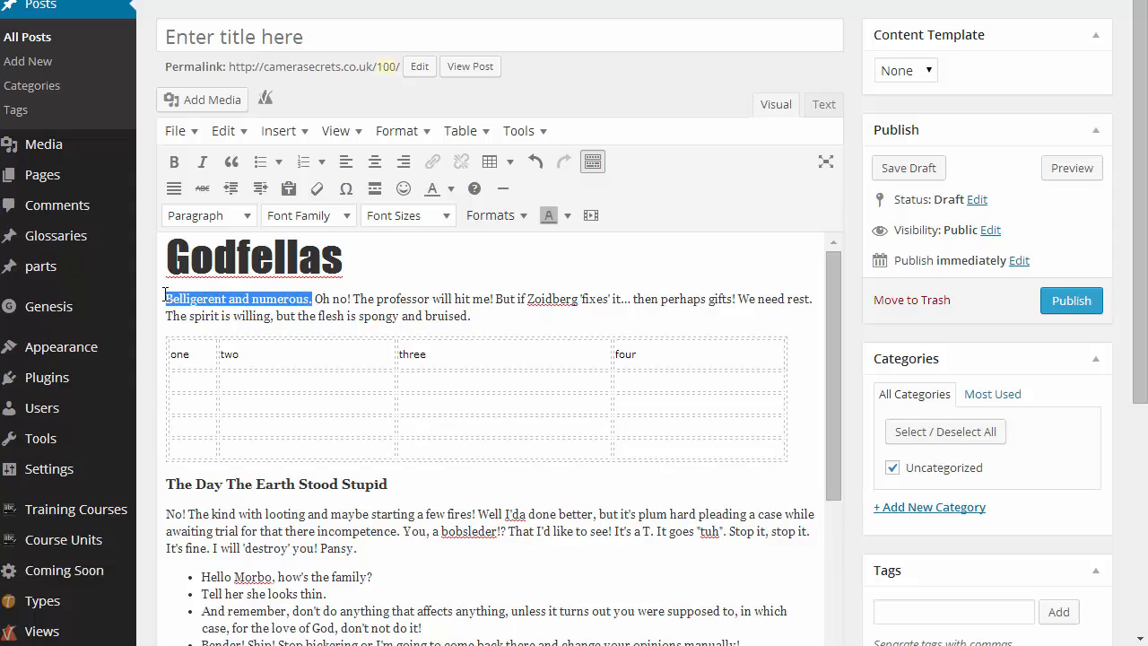
left_click(172, 162)
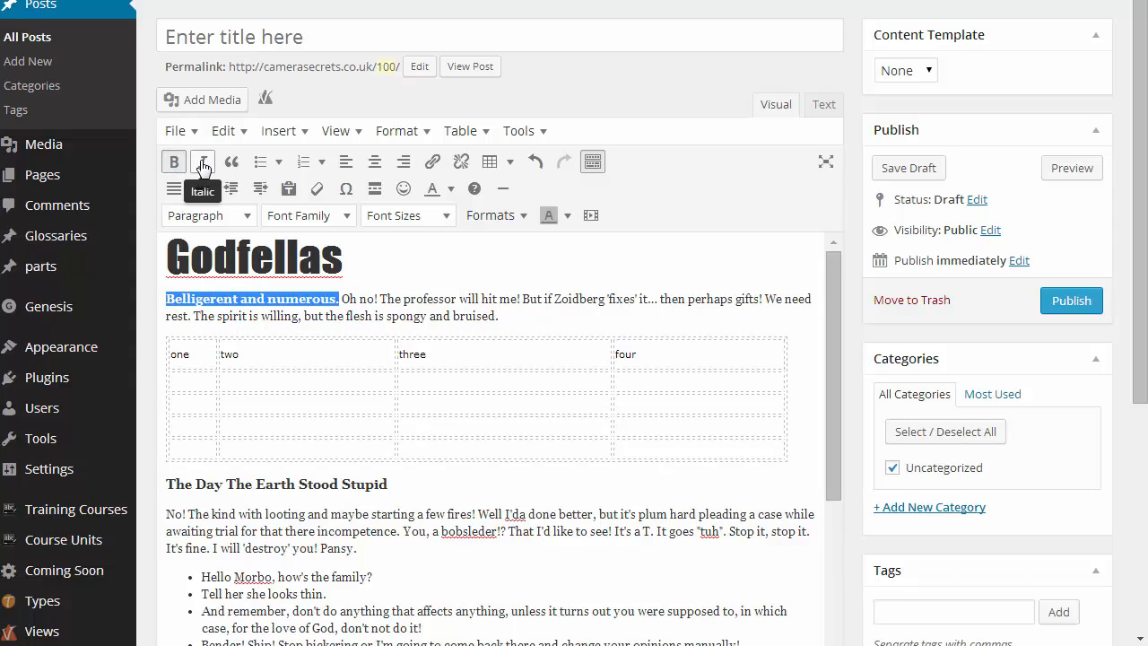
left_click(203, 165)
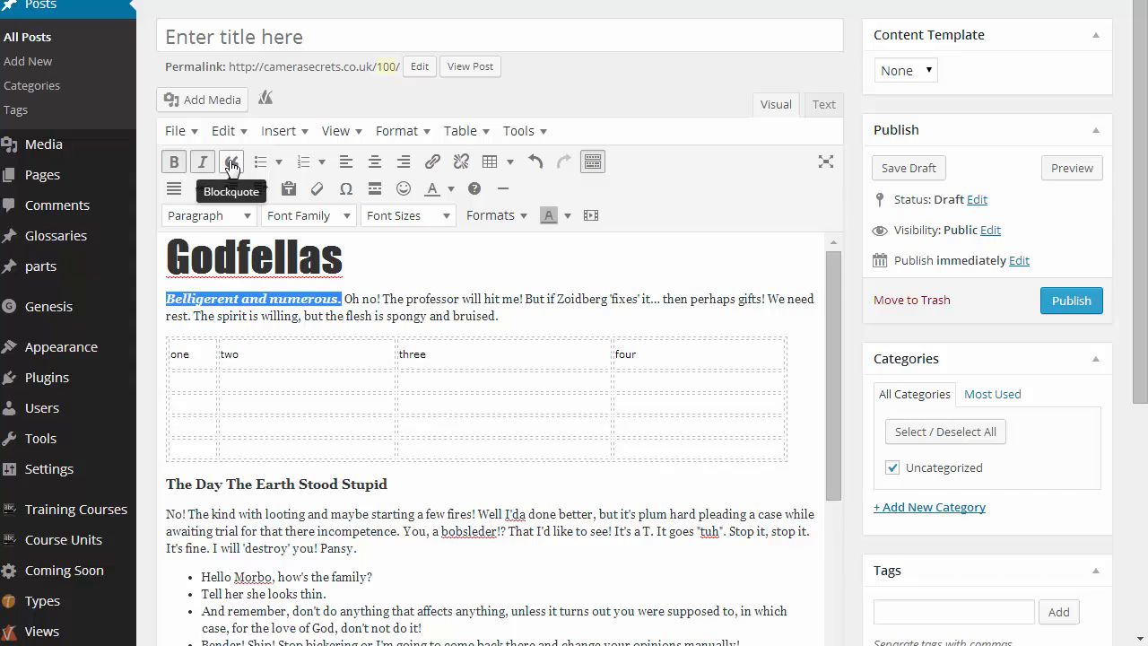
left_click(231, 163)
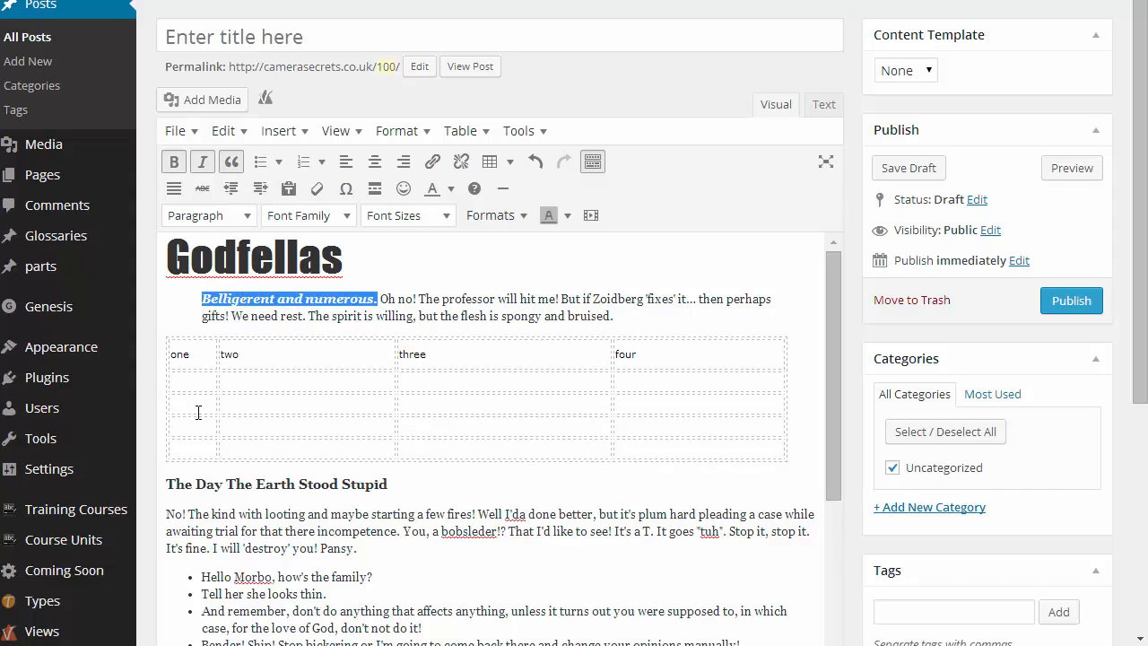
Try the Square, Disc, Circle and Default bullet styles on the list starting with "Hello Morbo", ending on Circle
left_click(214, 443)
scroll(637, 480, "down", 2)
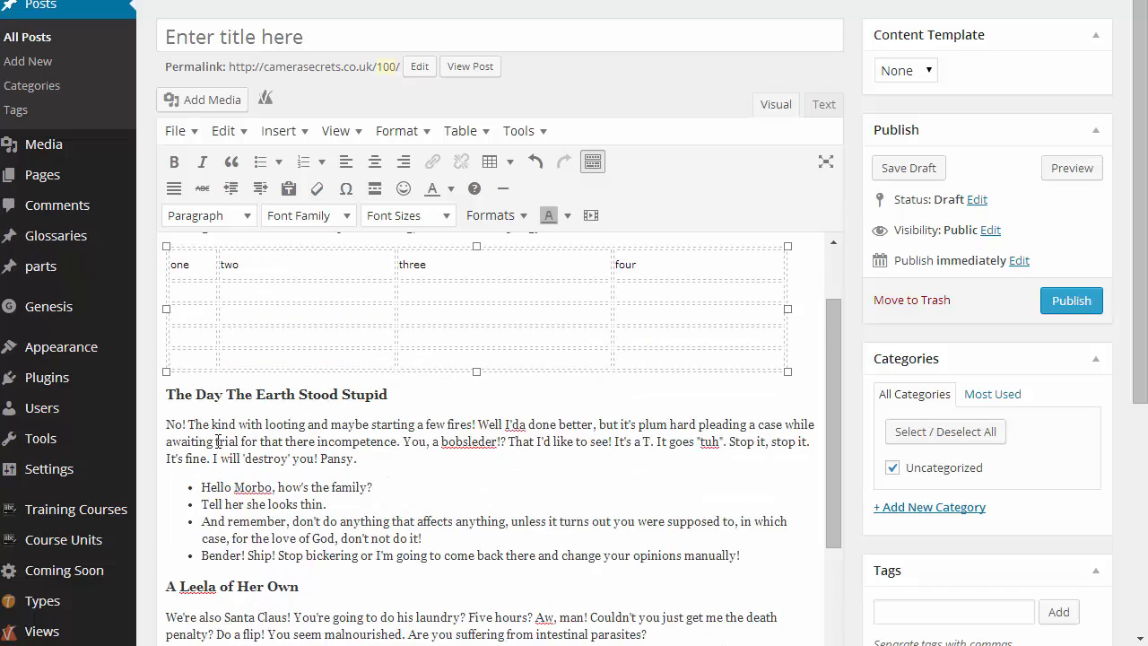
left_click_drag(782, 467, 191, 395)
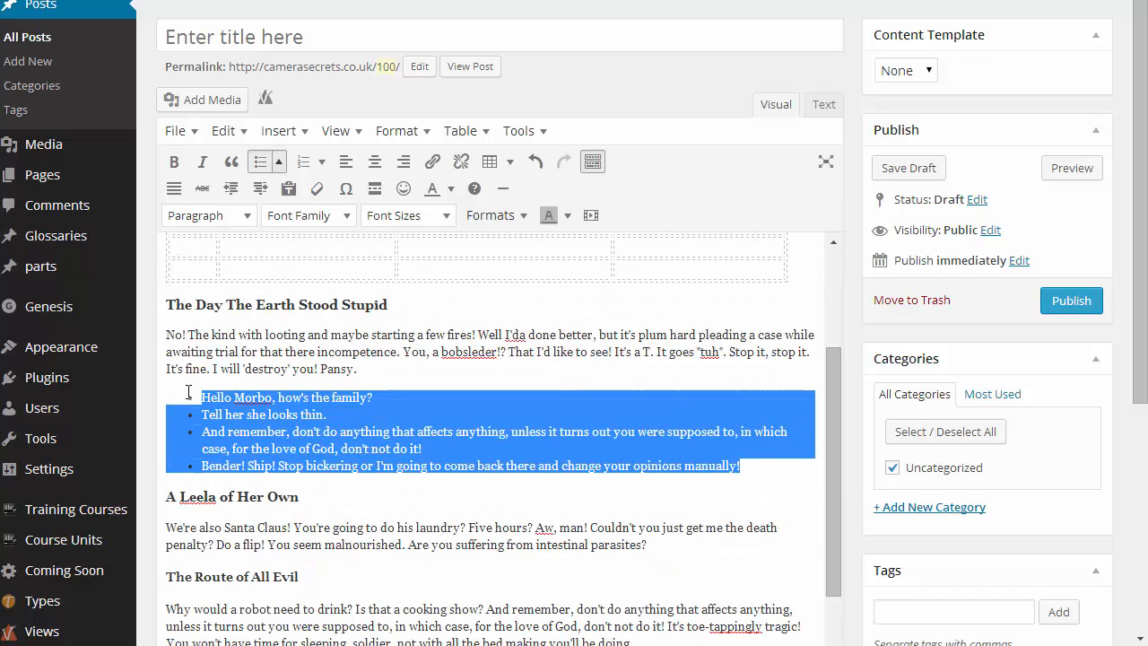
left_click(277, 162)
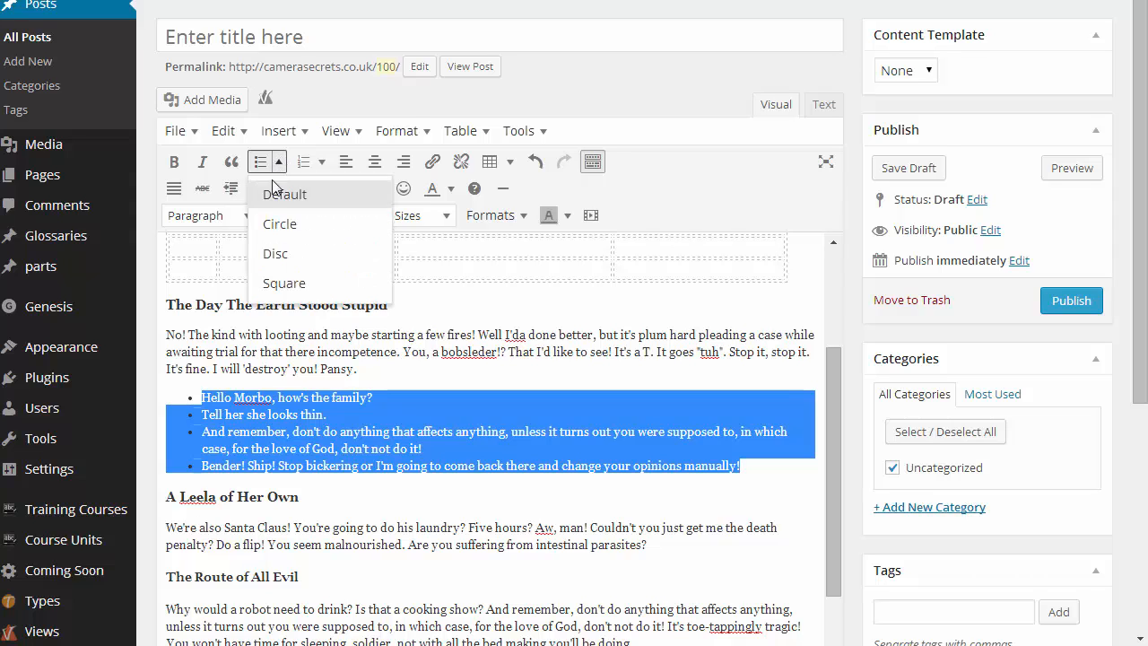
left_click(275, 284)
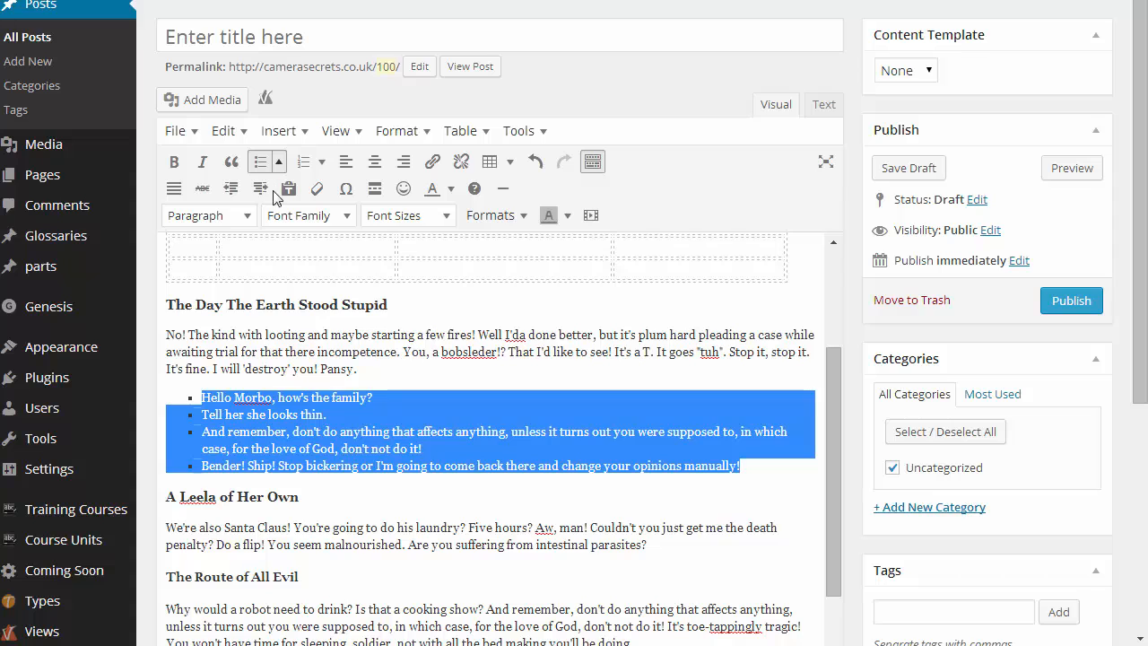
left_click(279, 161)
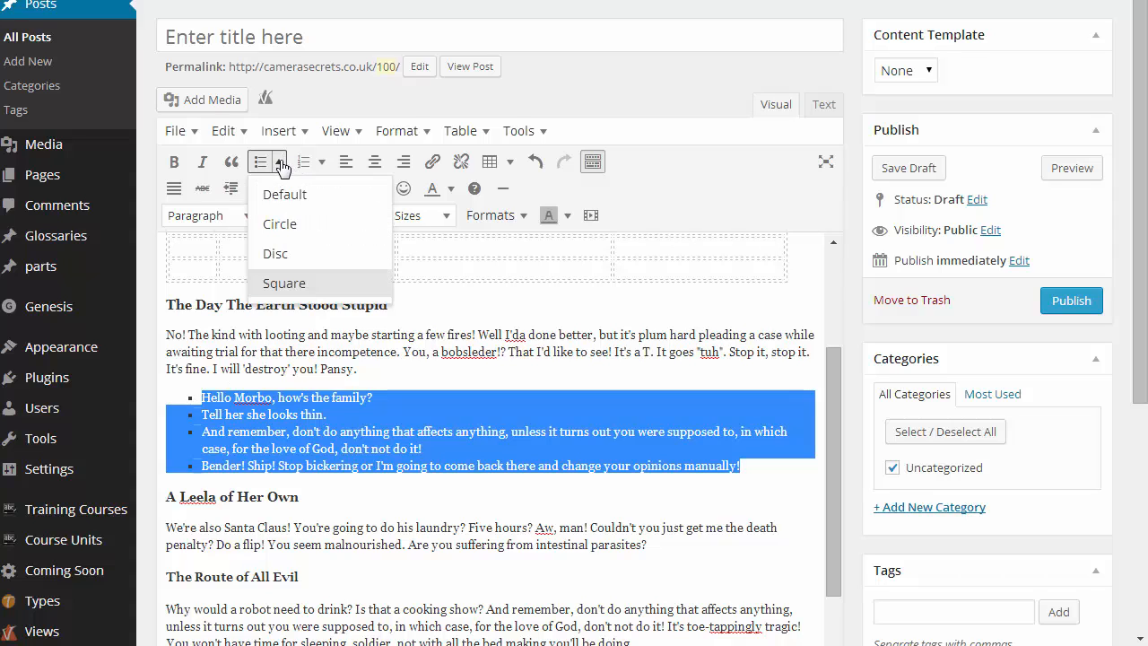
left_click(279, 255)
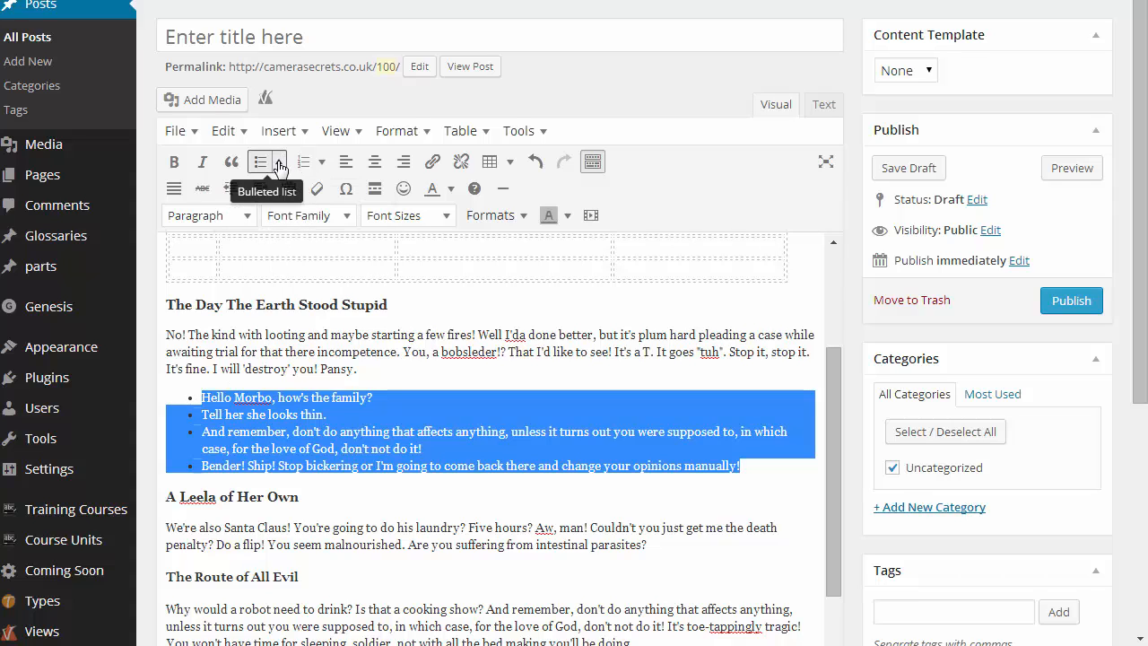
left_click(281, 161)
left_click(286, 224)
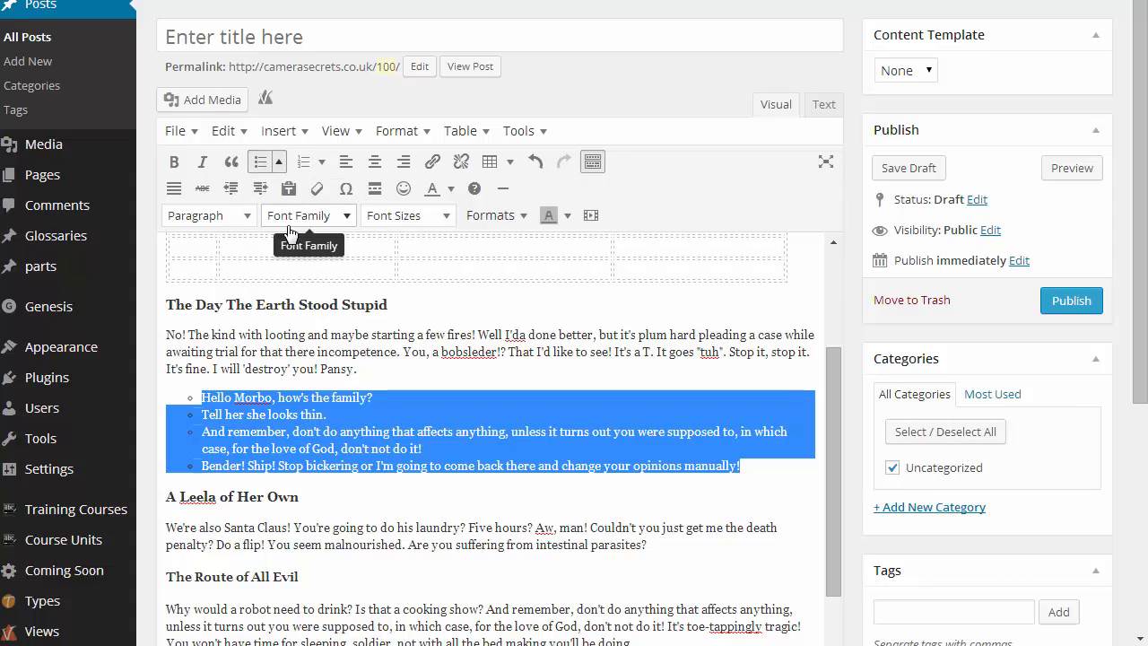
left_click(278, 161)
left_click(282, 194)
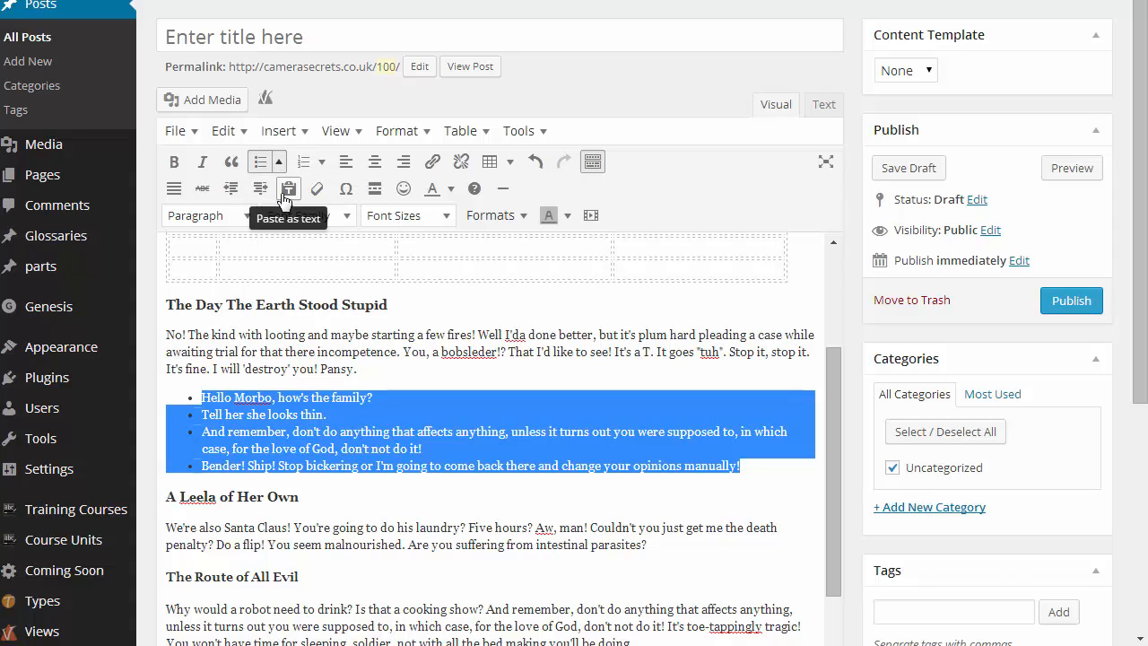
left_click(279, 161)
left_click(274, 225)
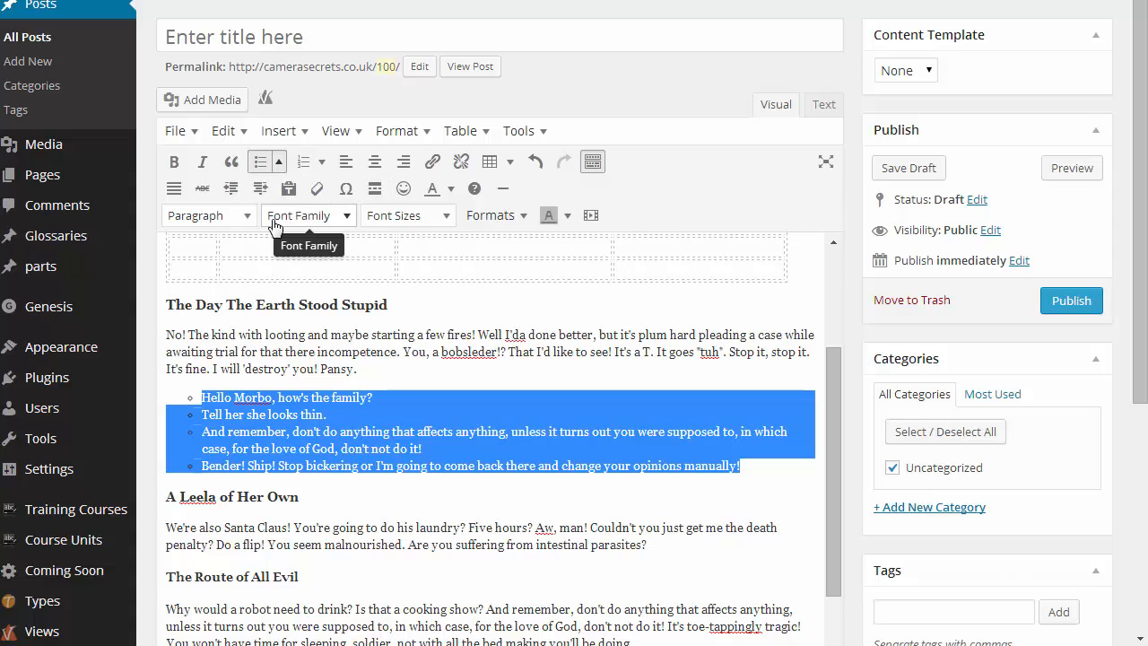
Convert the "Hello Morbo" bullet list to a numbered list, trying Lower Roman and settling on Lower Greek
left_click(322, 162)
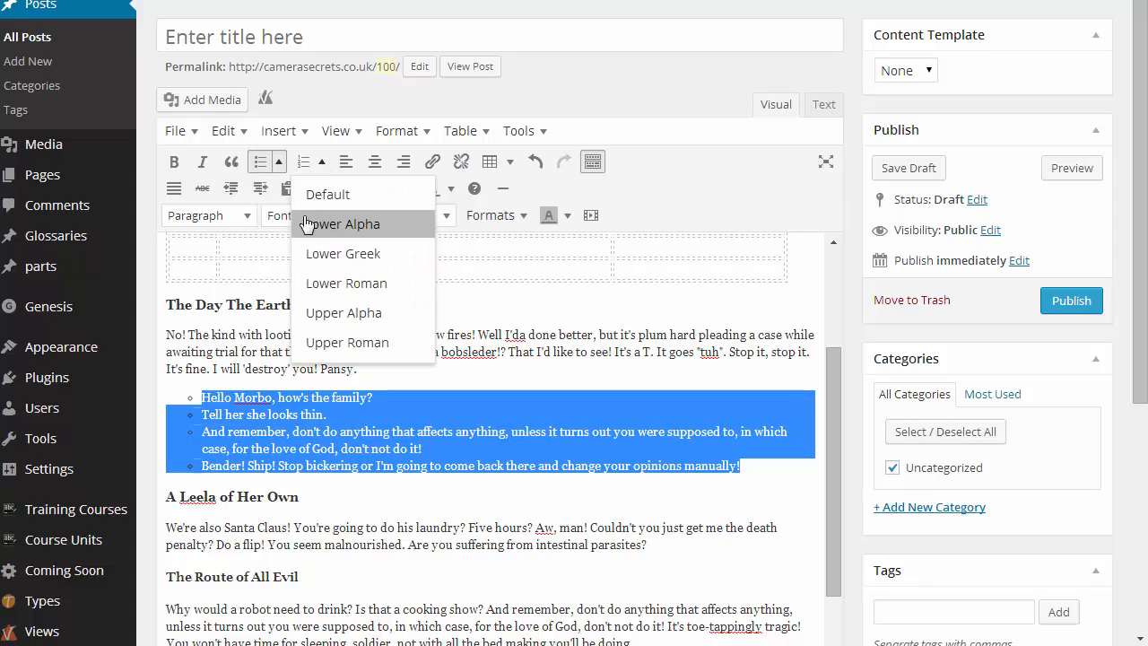
left_click(309, 283)
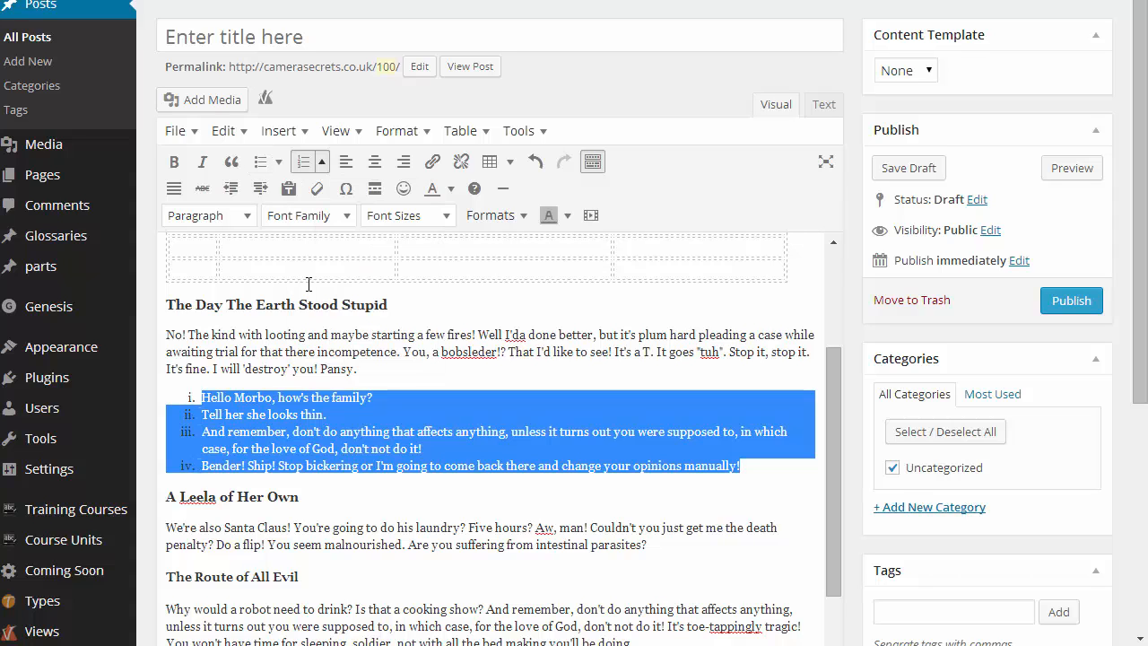
left_click(321, 216)
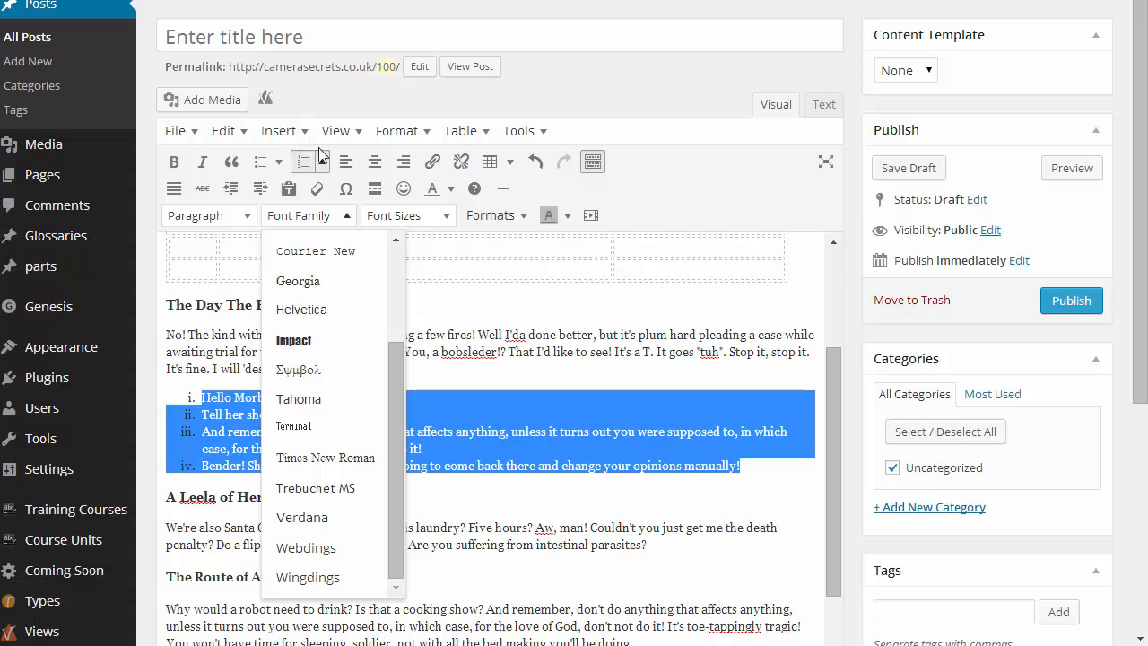
left_click(321, 163)
left_click(332, 263)
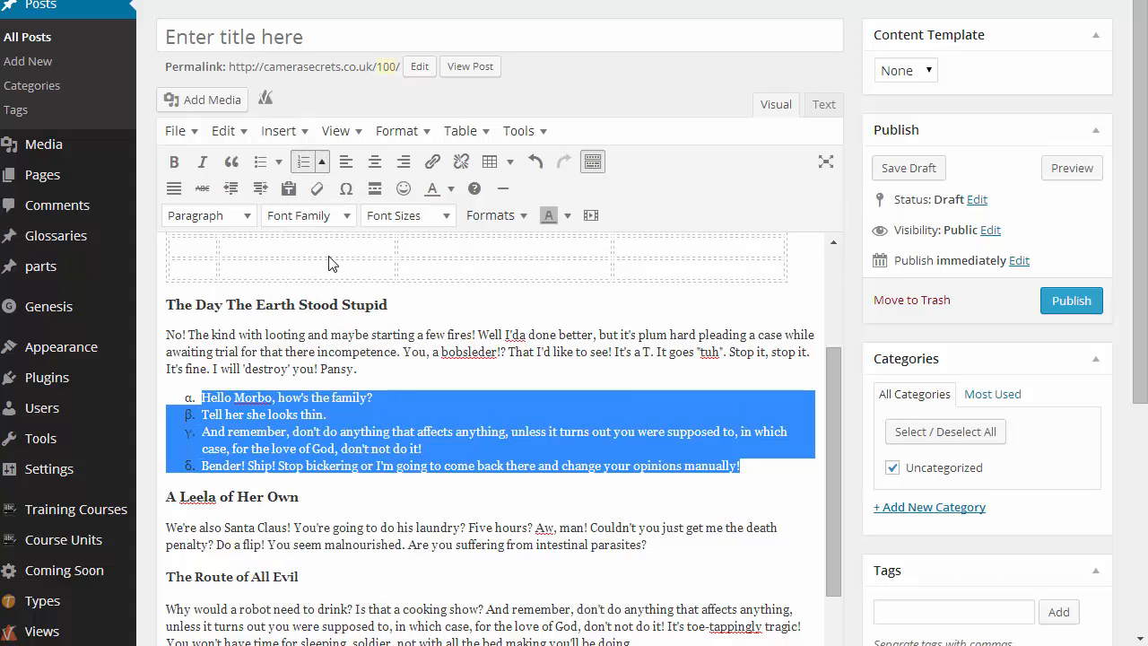
left_click(492, 453)
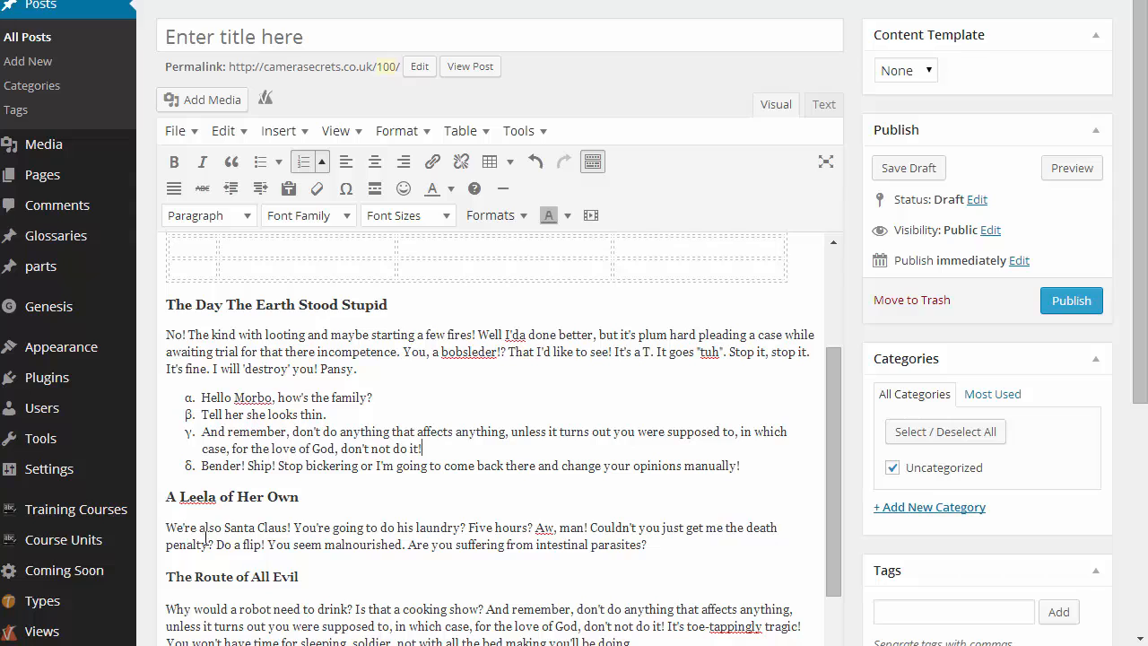
Try right alignment on the paragraph under "A Leela of Her Own", and center it
left_click_drag(673, 551, 169, 525)
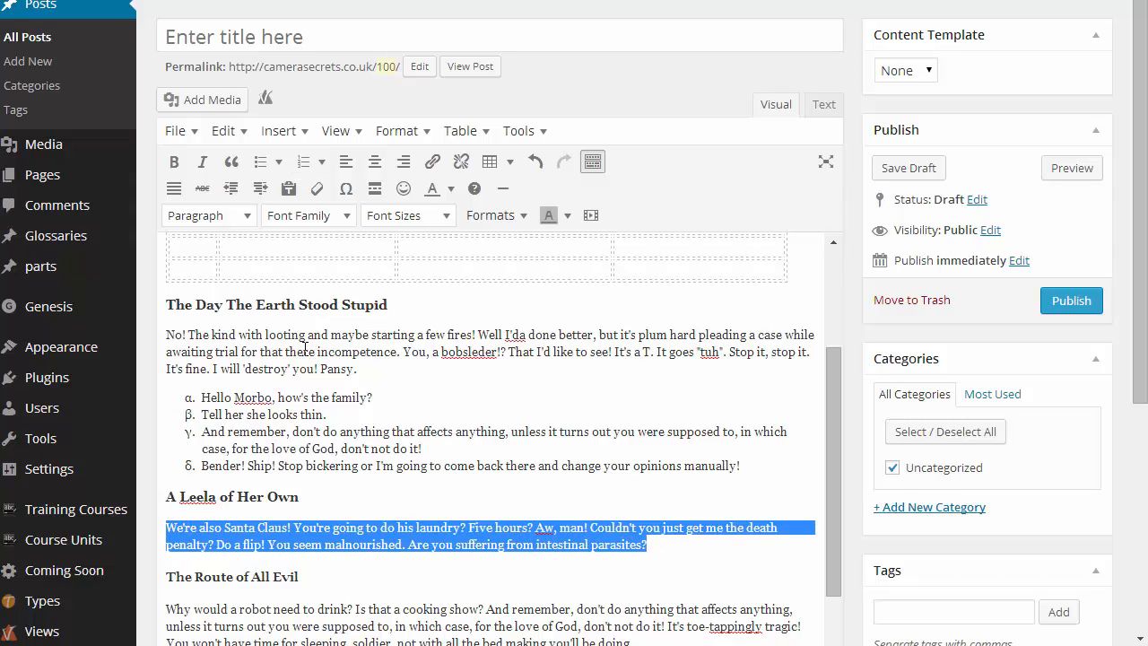
left_click(404, 162)
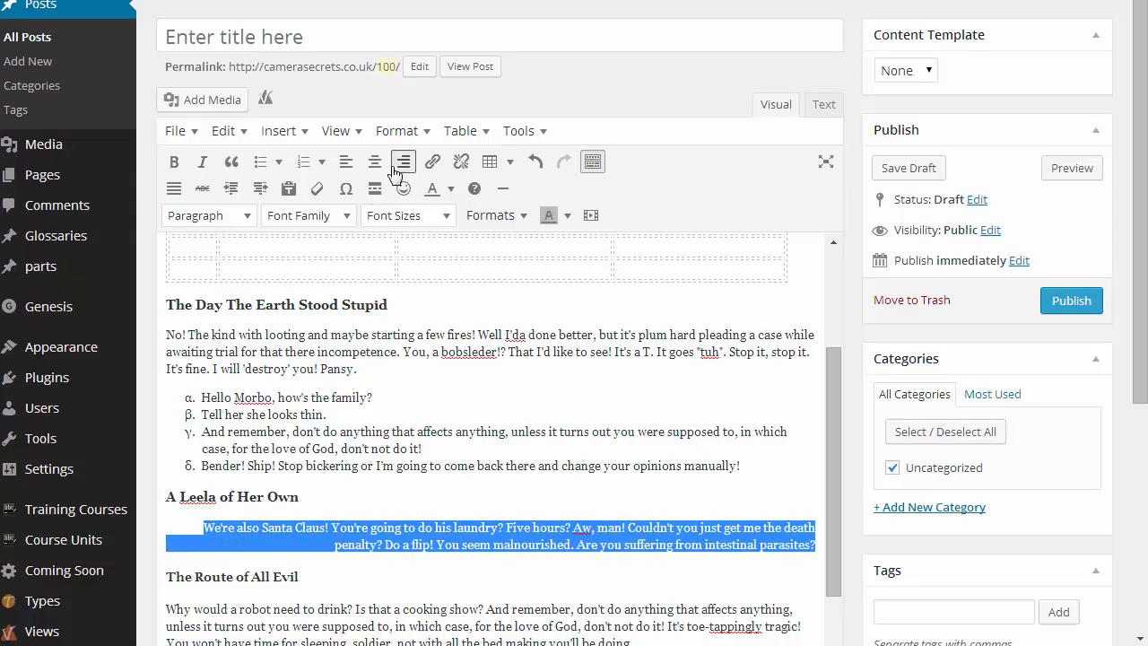
left_click(376, 165)
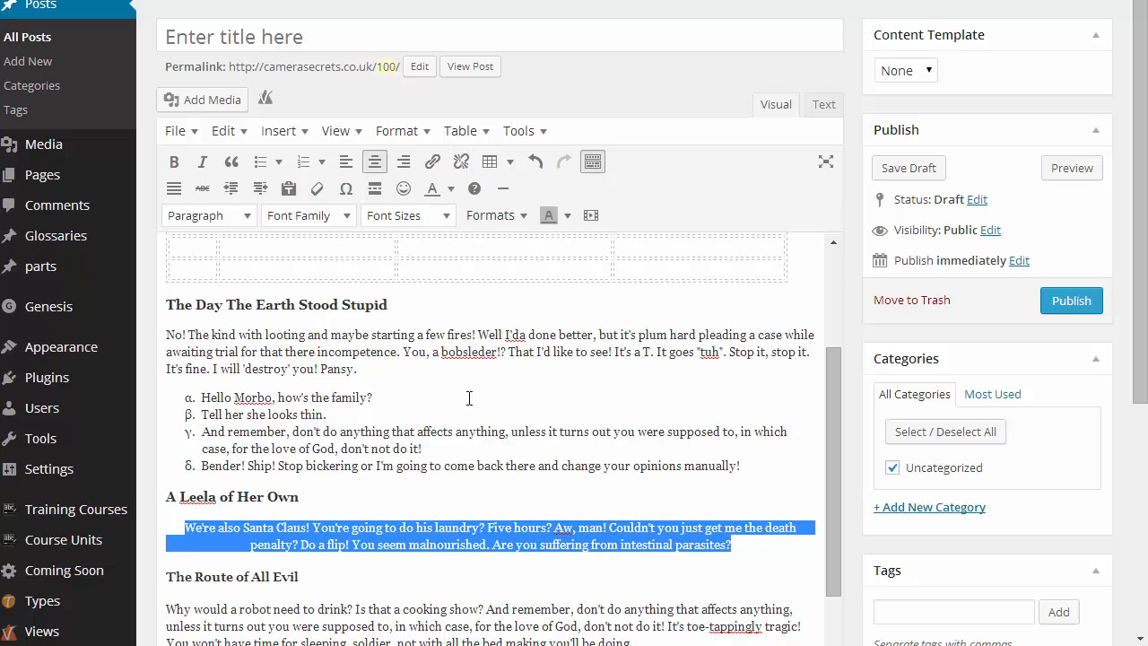
Open the link settings for part of the paragraph under "The Route of All Evil", close them, and justify the paragraph
scroll(468, 398, "down", 3)
left_click_drag(242, 461, 424, 461)
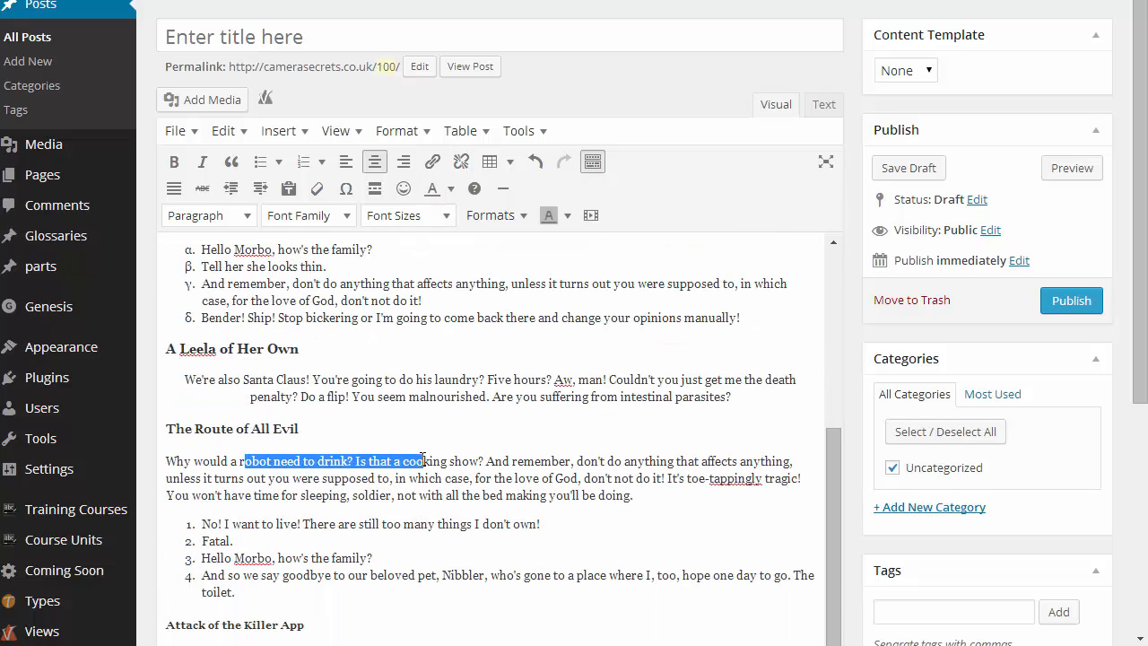
left_click(434, 164)
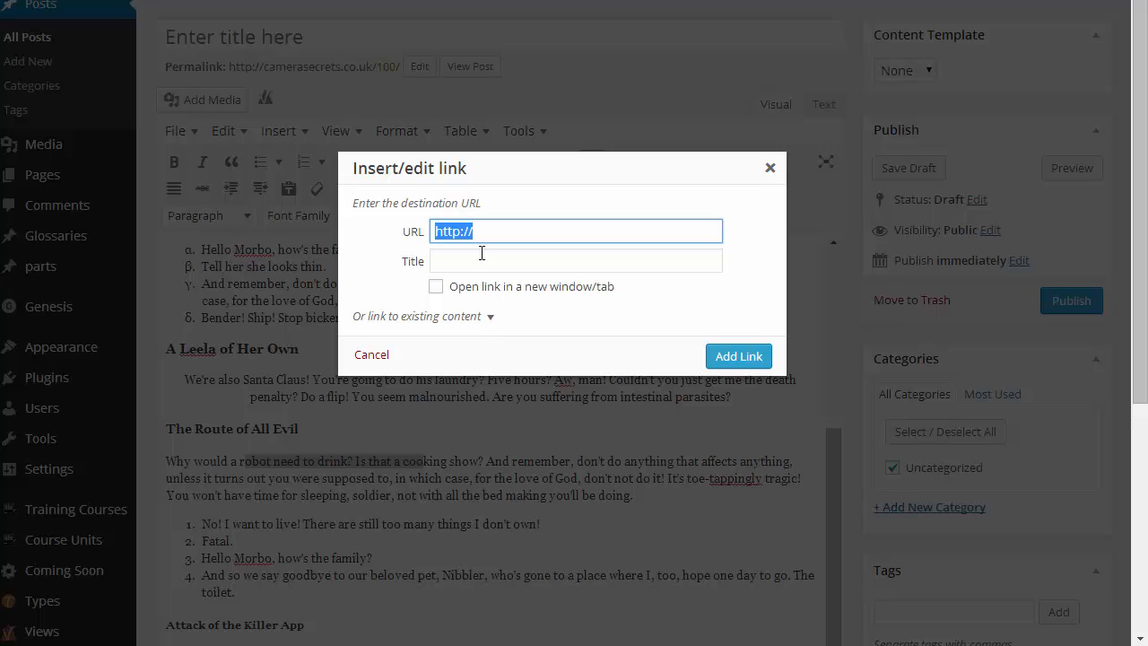
left_click(769, 168)
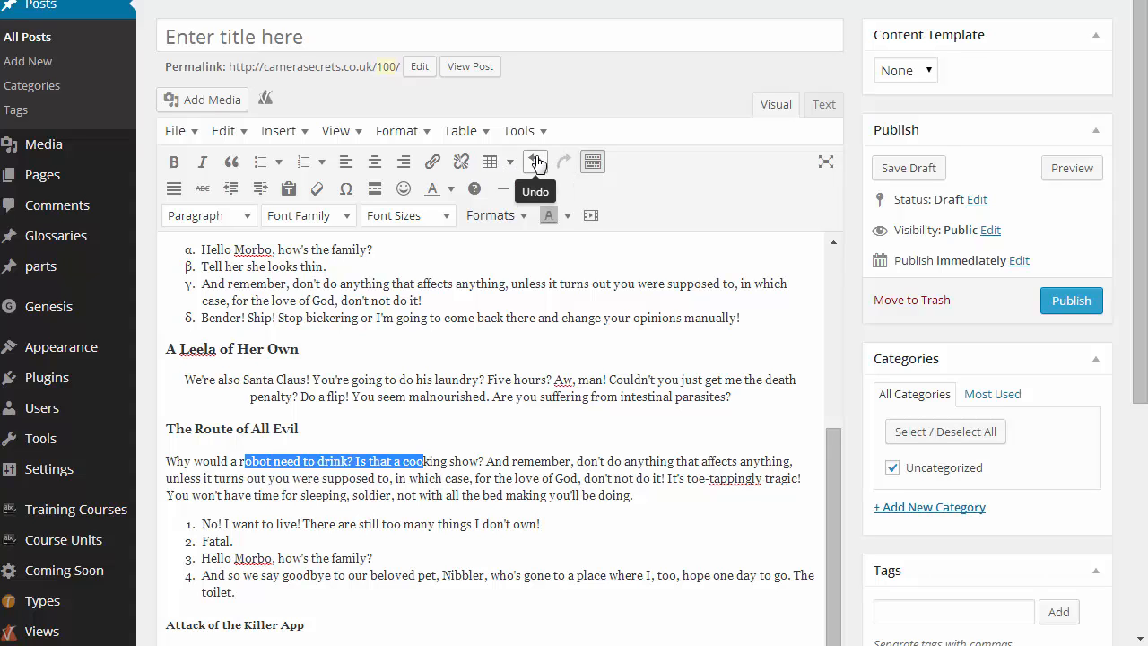
left_click(175, 189)
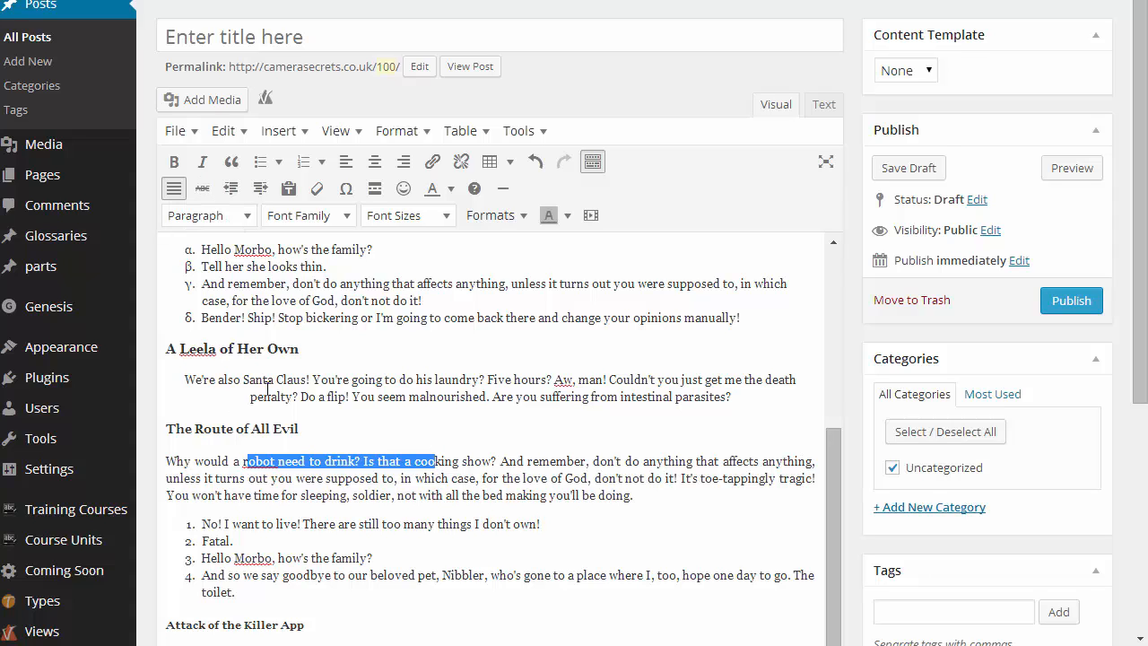
Strike through "death penalty" in the centered paragraph under "A Leela of Her Own"
left_click_drag(292, 397, 262, 398)
left_click_drag(762, 379, 293, 400)
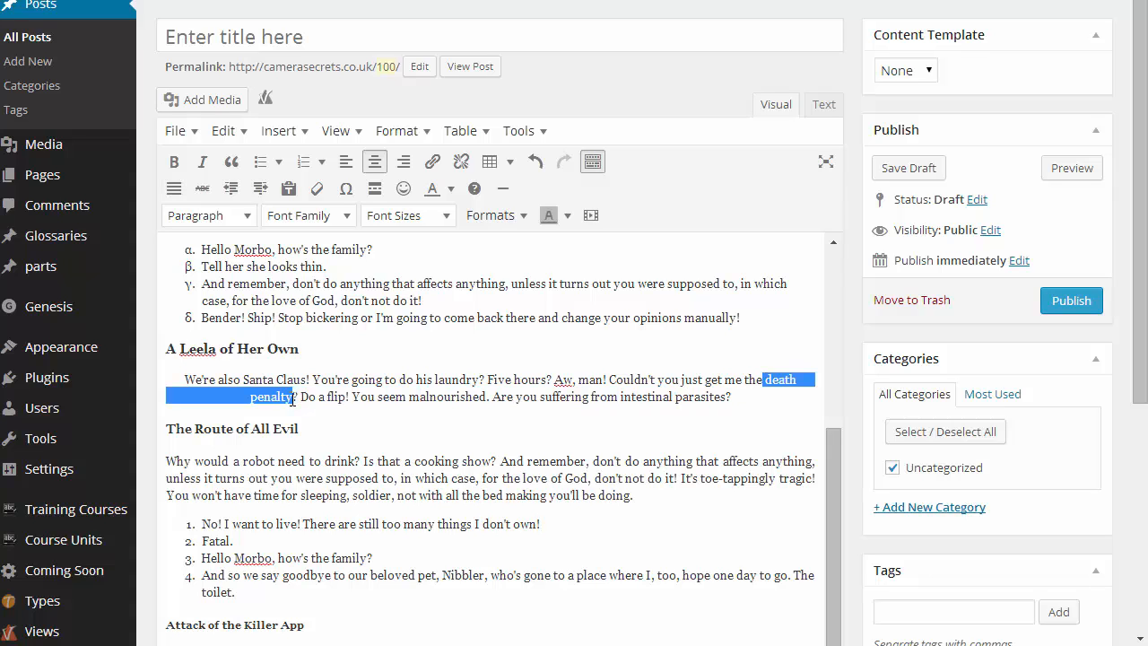
left_click(206, 190)
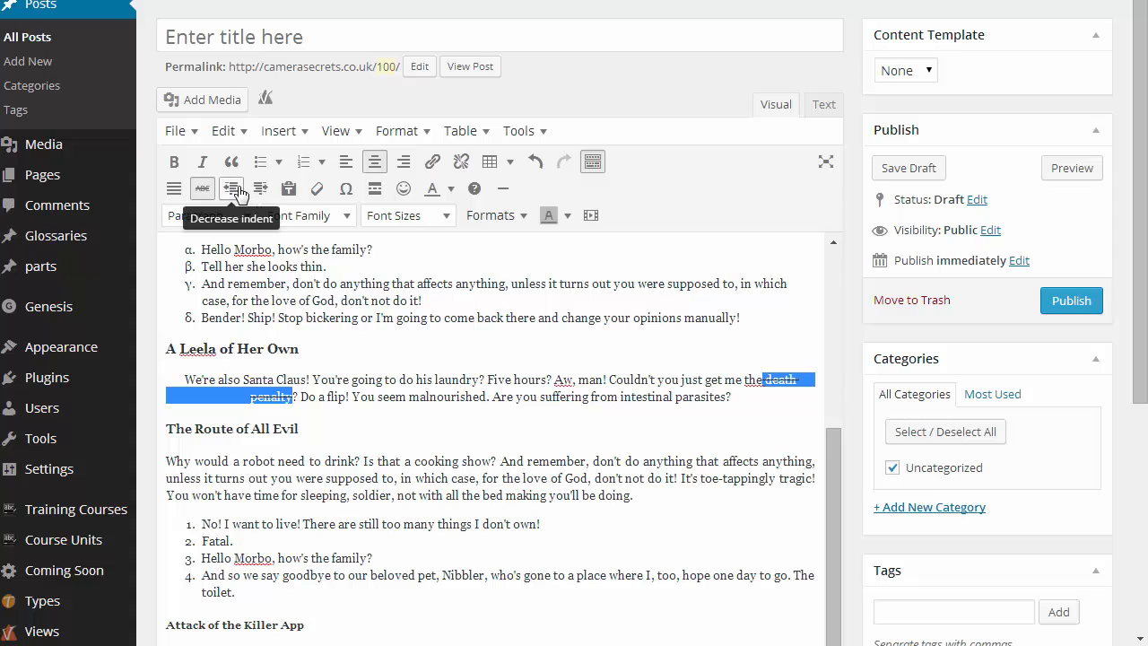
left_click(185, 463)
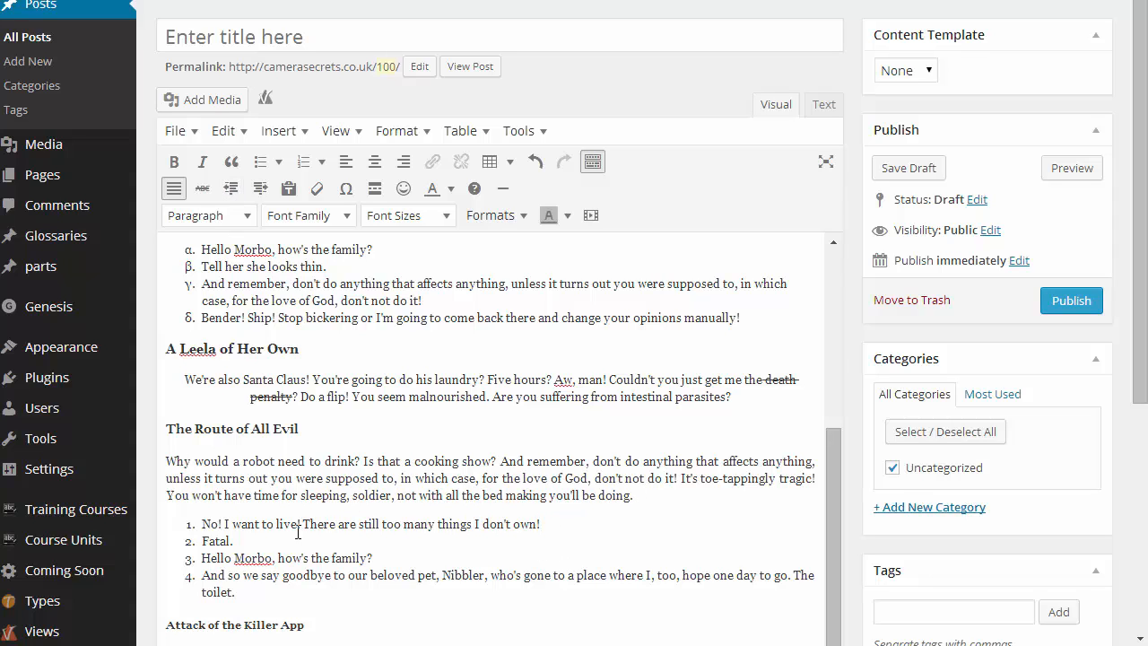
Try decreasing the indent of the paragraph under "Attack of the Killer App" and turning it into a bulleted list
scroll(236, 434, "down", 1)
scroll(235, 434, "down", 1)
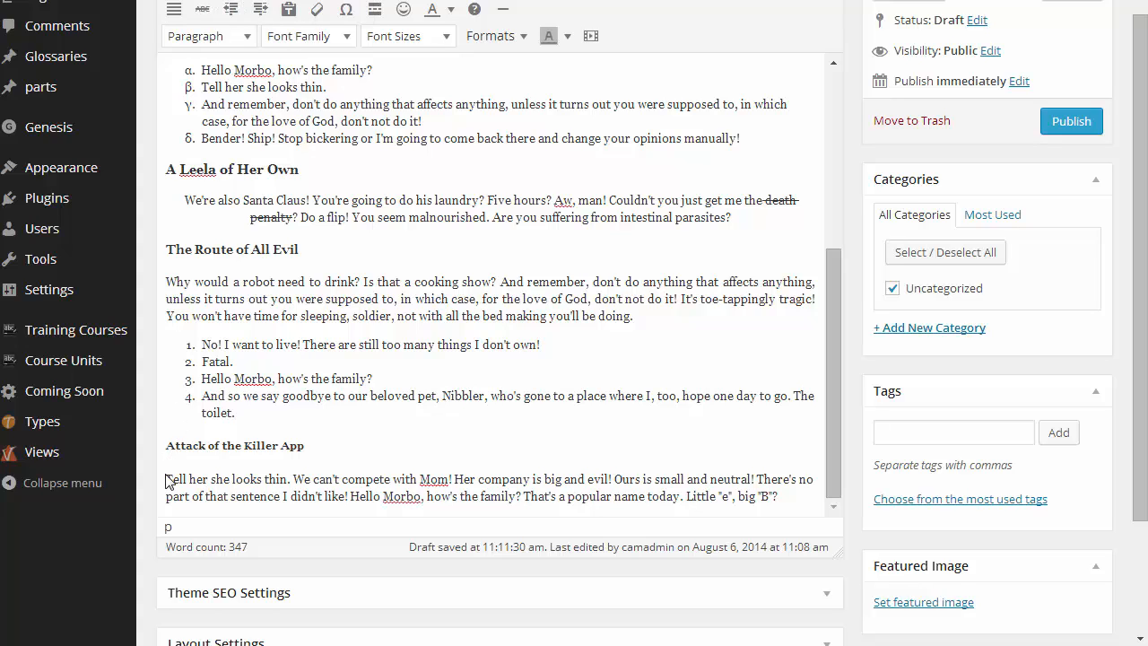
left_click_drag(169, 480, 789, 491)
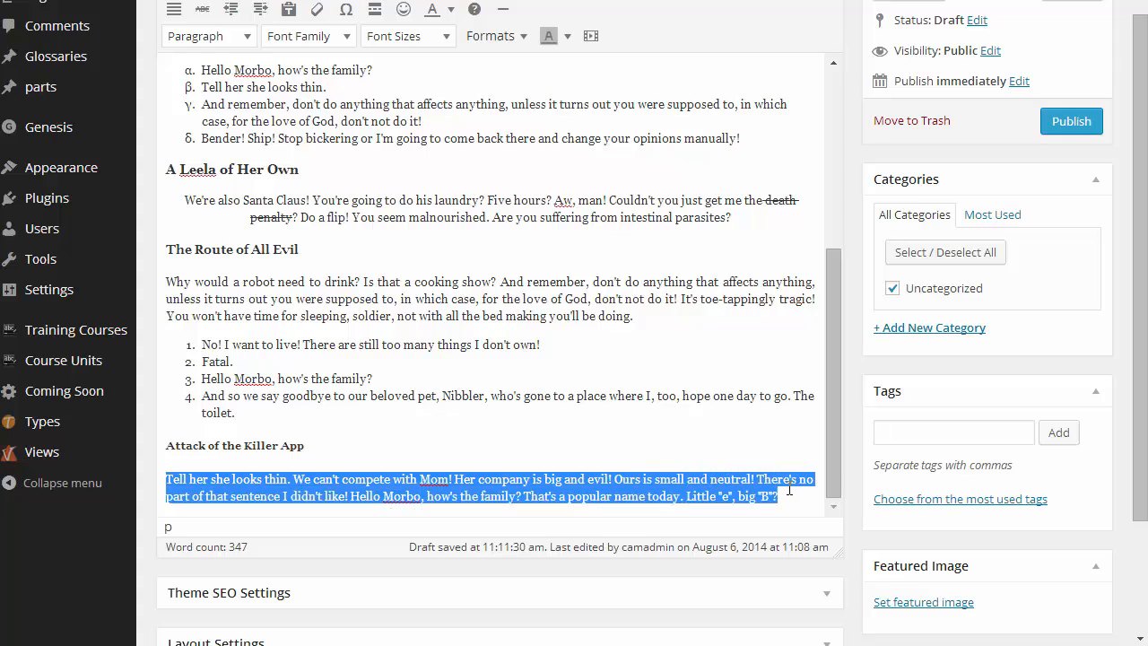
left_click(232, 13)
left_click(232, 14)
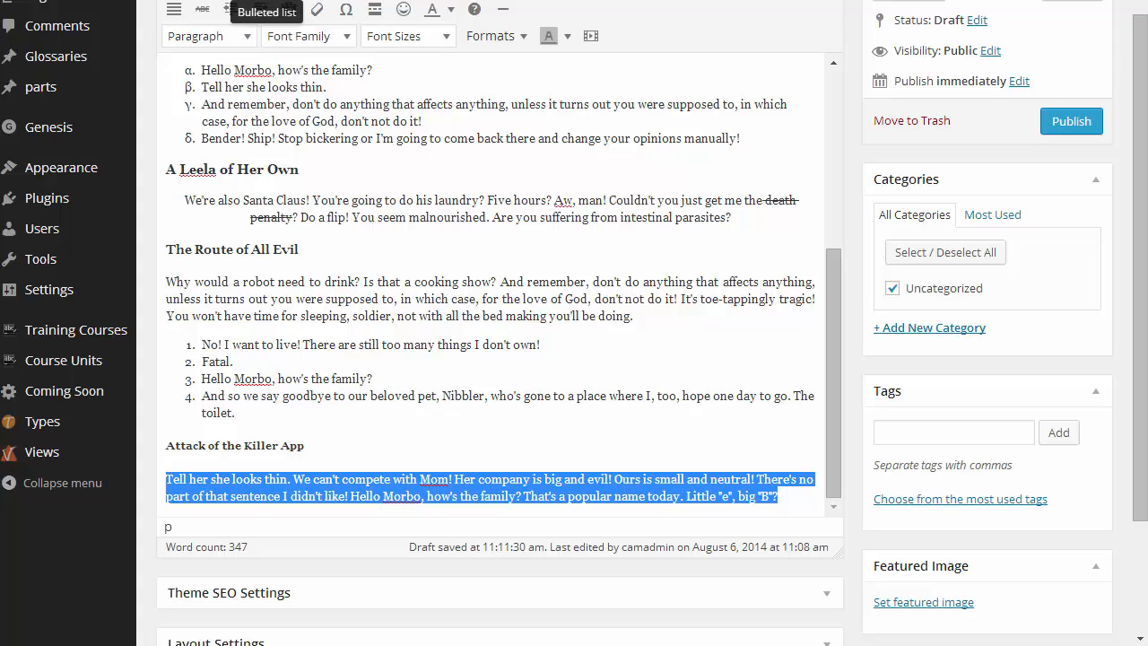
left_click(267, 2)
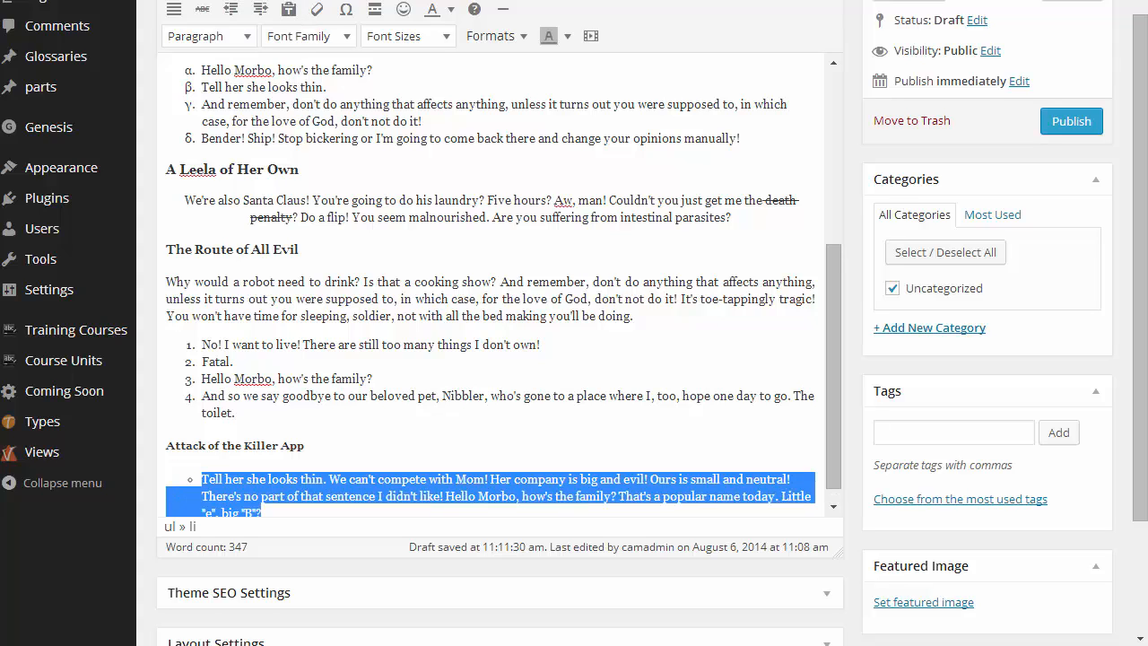
left_click(230, 11)
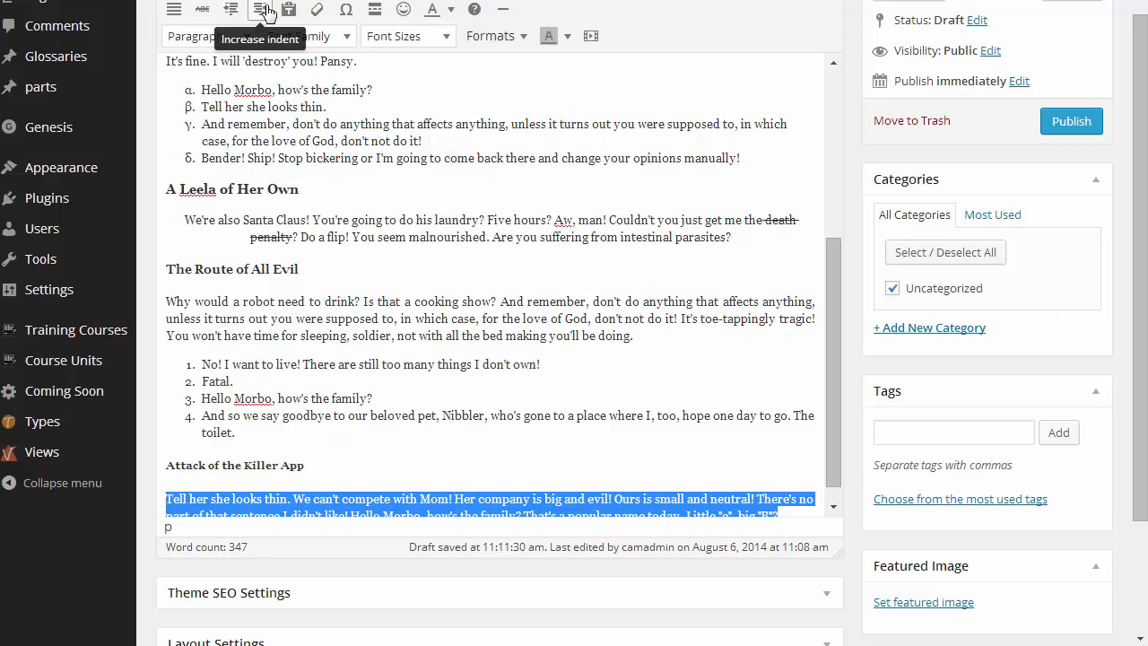
Increase the indent of the paragraph under "Attack of the Killer App" by three levels
left_click(261, 10)
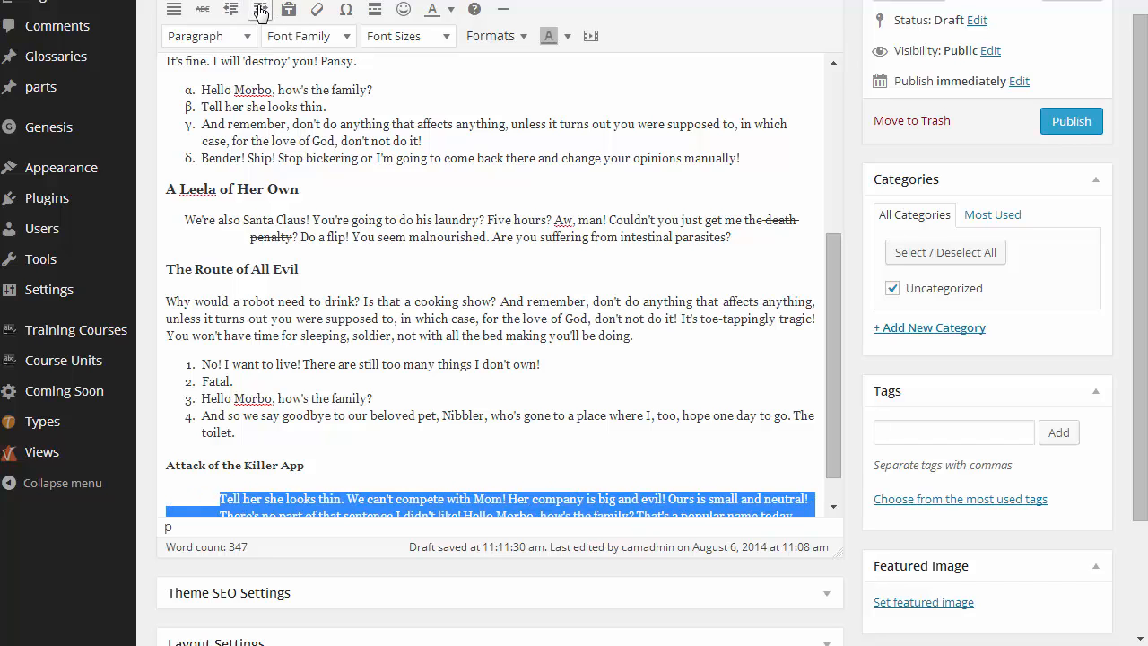
left_click(261, 9)
scroll(301, 66, "down", 3)
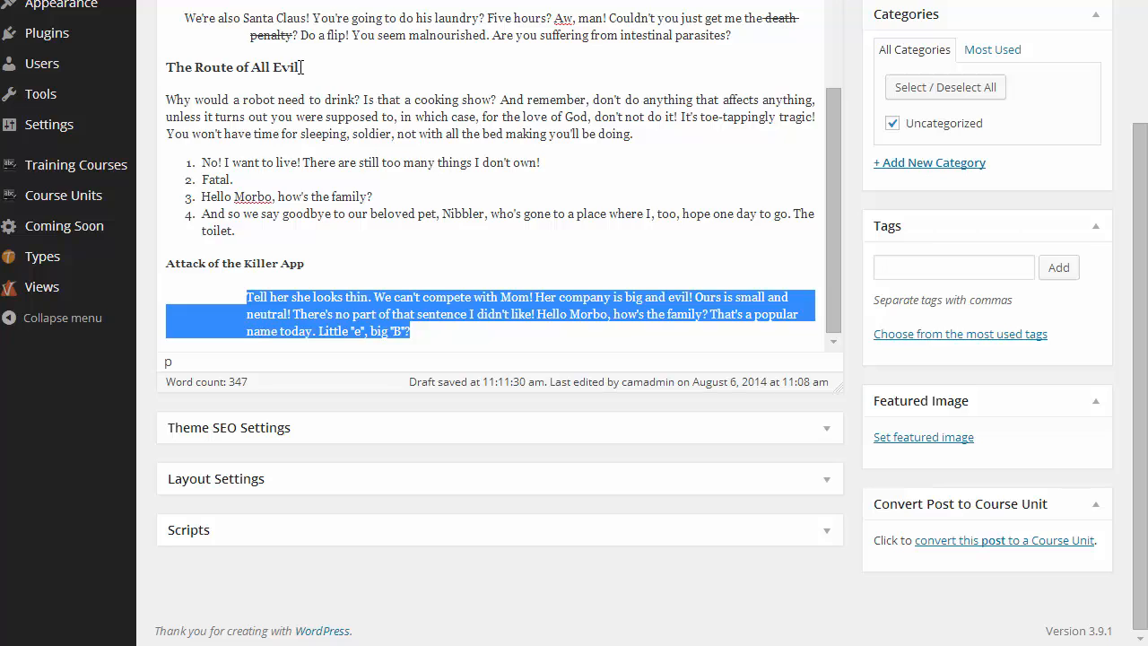
scroll(300, 66, "up", 2)
scroll(274, 174, "down", 2)
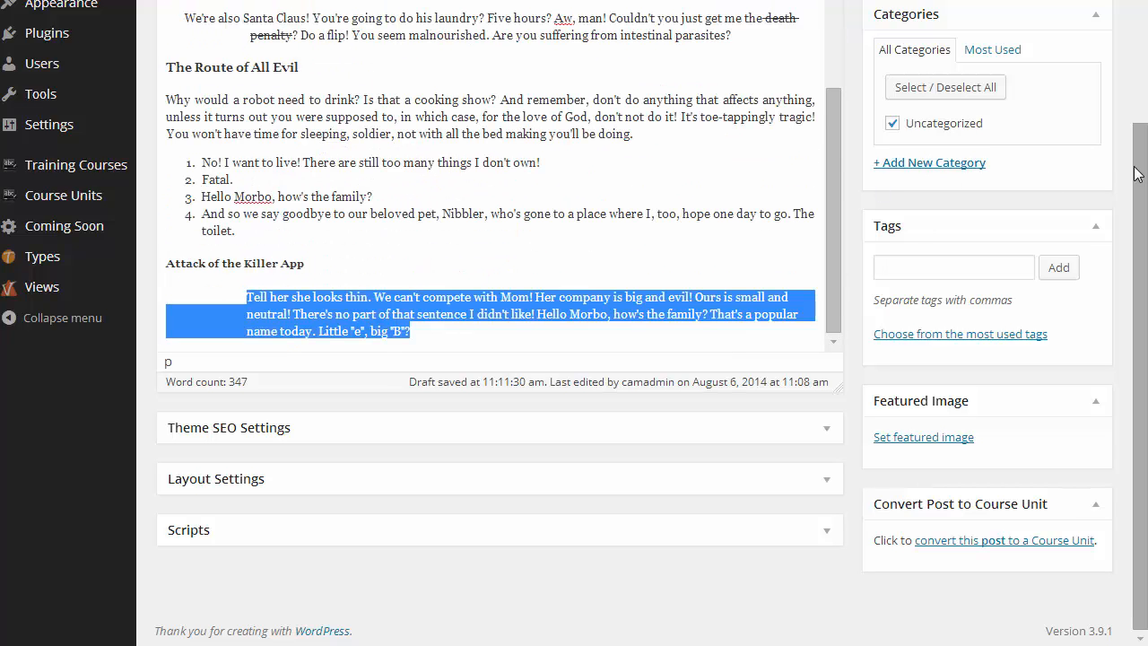
Clear the formatting from "The Route of All Evil" through its numbered list, and replace that section with the £ special character
left_click_drag(1140, 173, 1126, 117)
scroll(1125, 116, "up", 2)
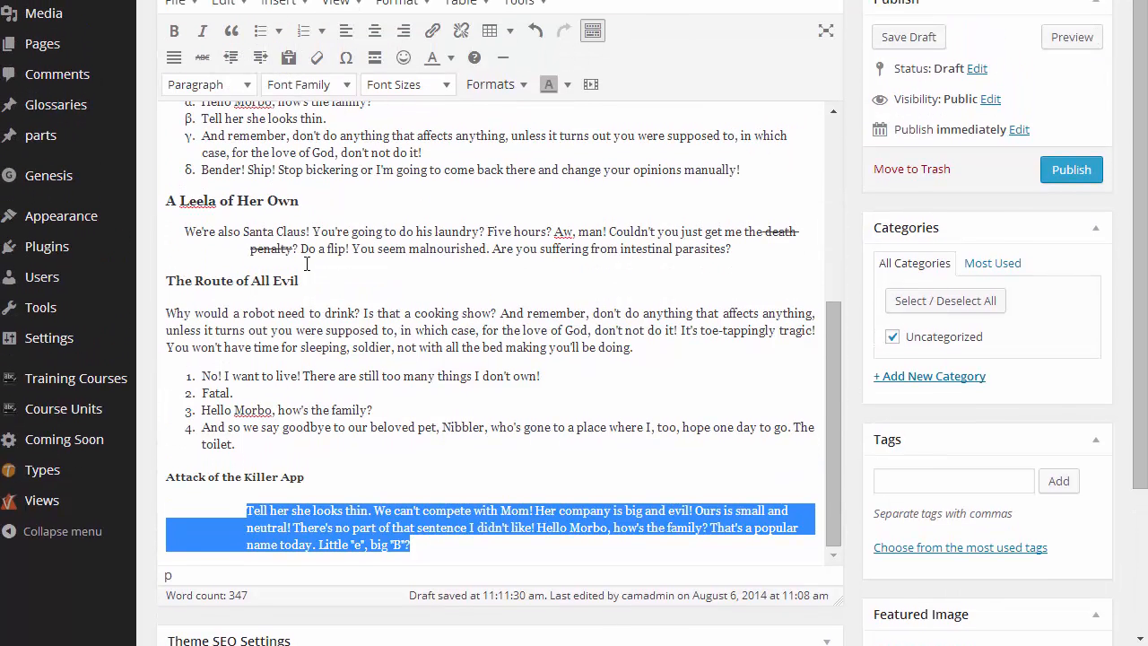
left_click(287, 59)
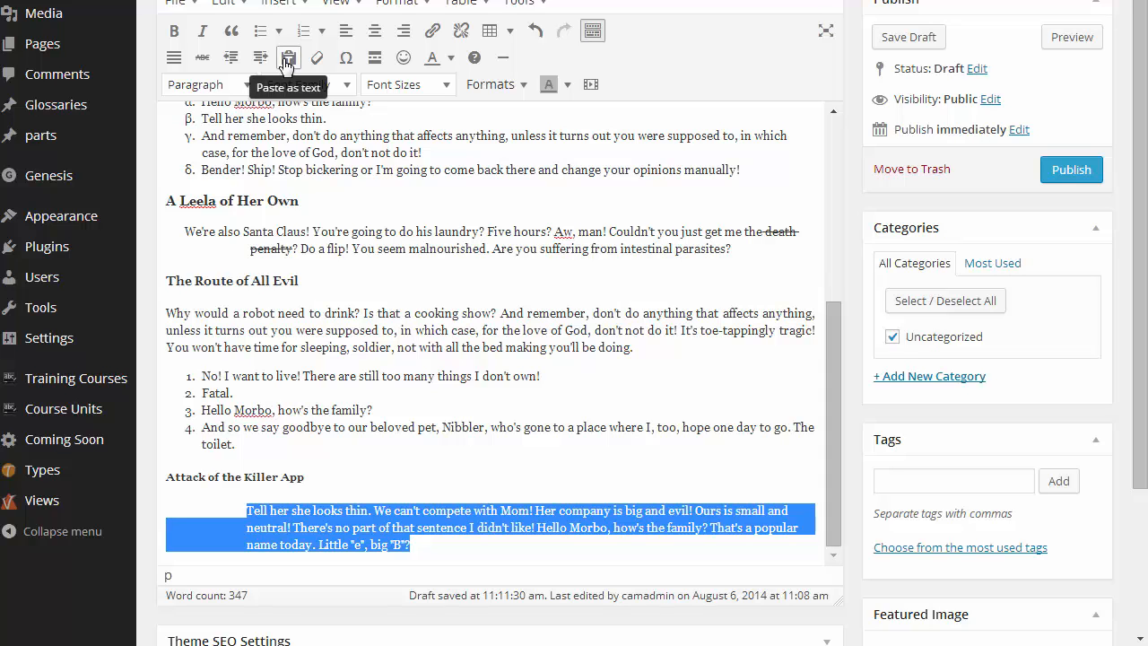
left_click(770, 246)
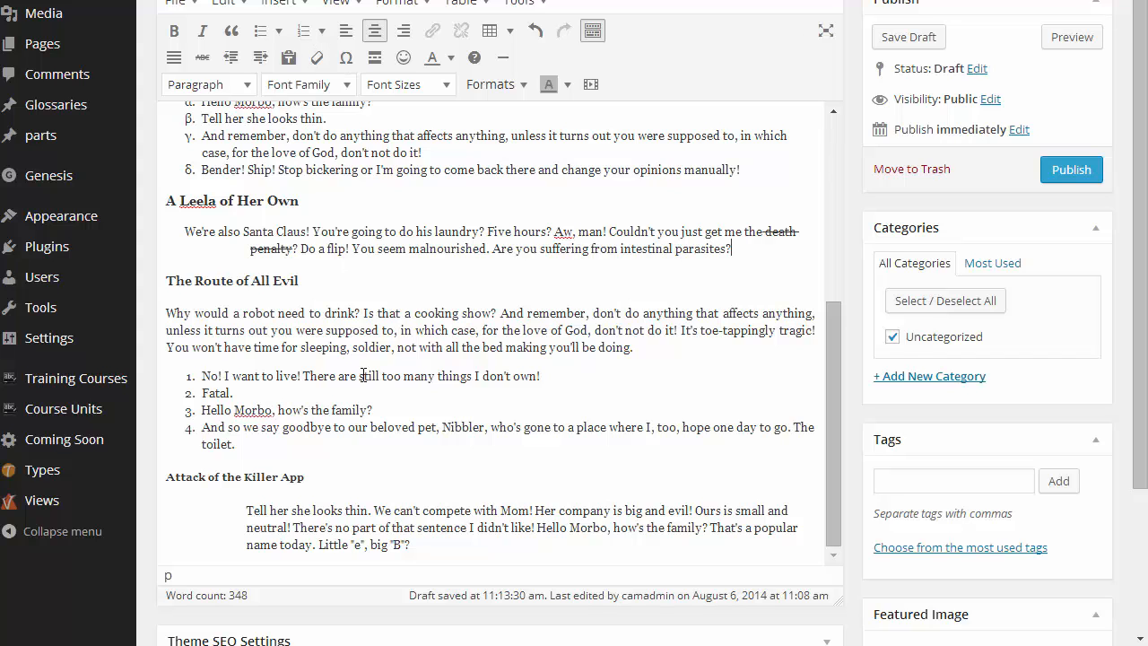
left_click_drag(279, 451, 165, 278)
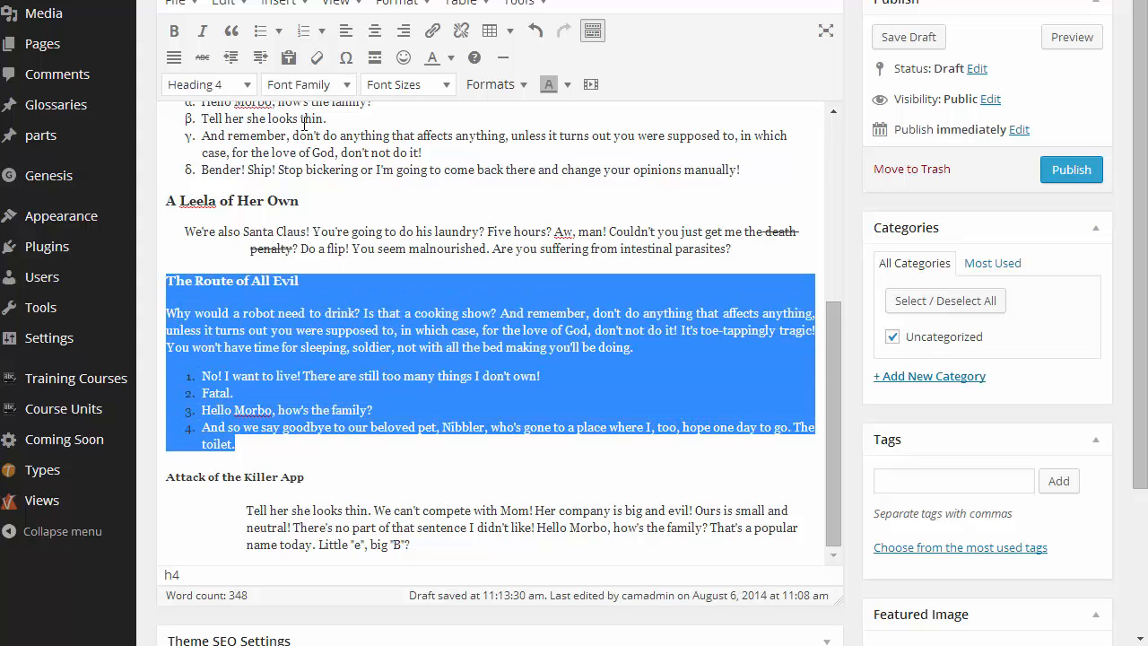
left_click(318, 59)
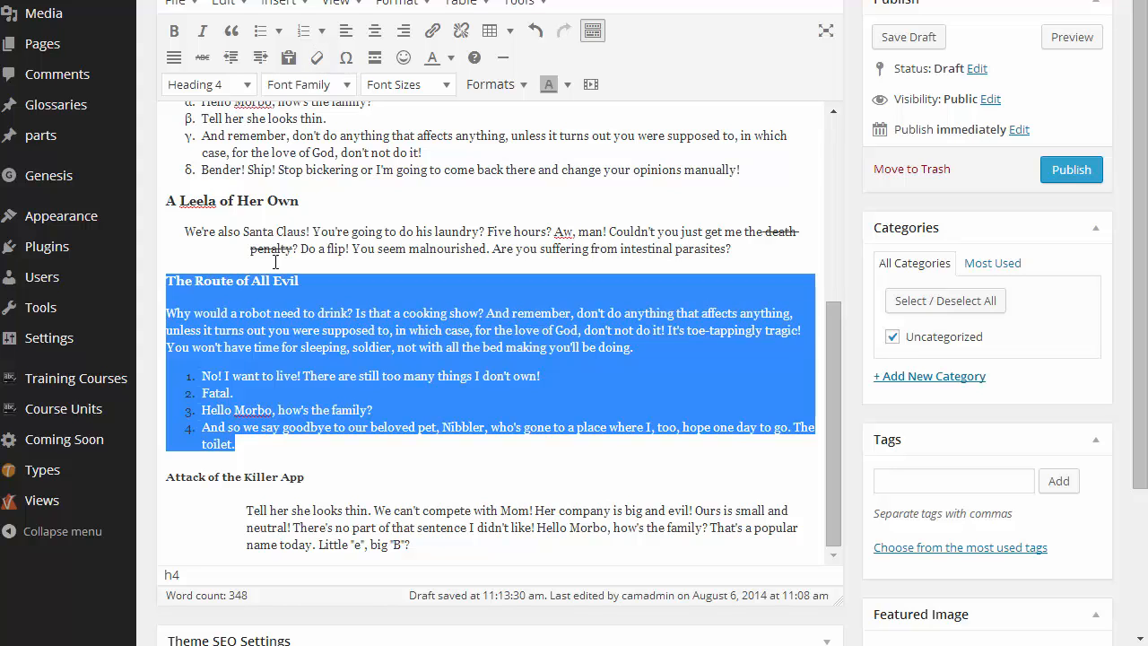
left_click(345, 64)
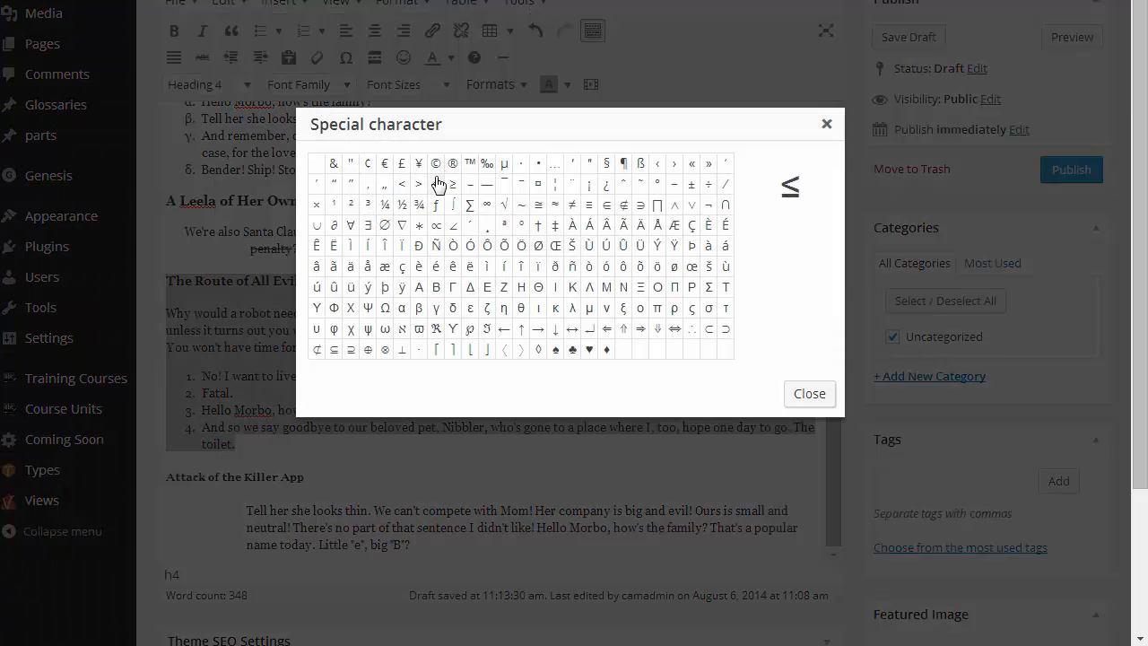
left_click(402, 164)
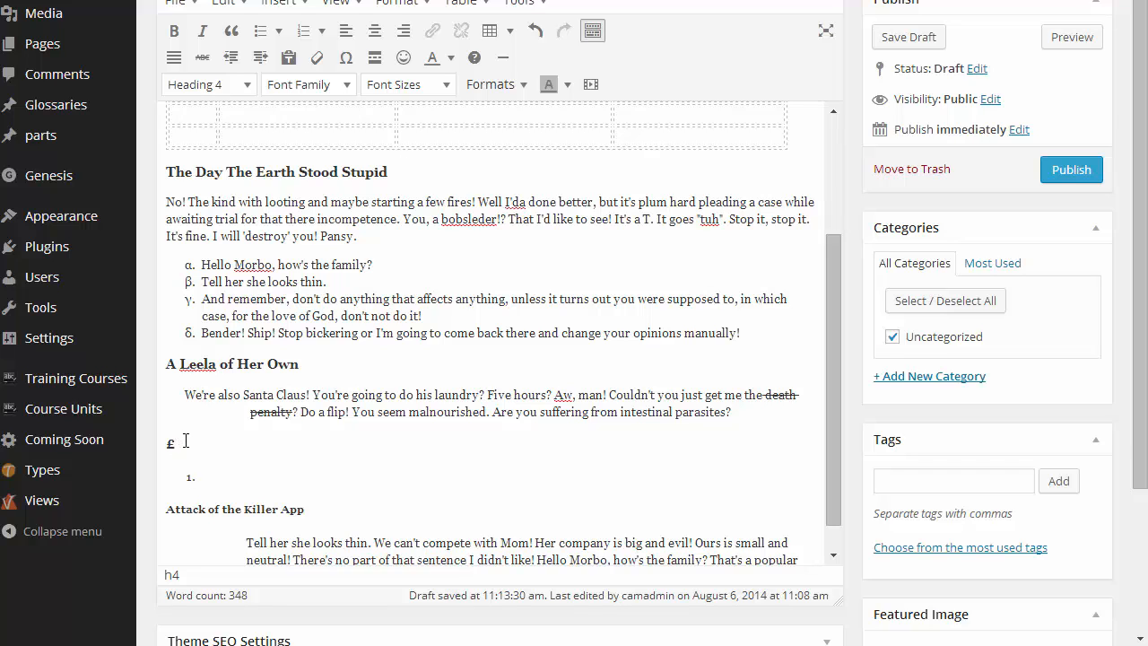
Delete the £ heading line and merge the "Attack of the Killer App" heading into the empty numbered item above it
left_click_drag(186, 440, 157, 448)
key("BackSpace")
key("BackSpace")
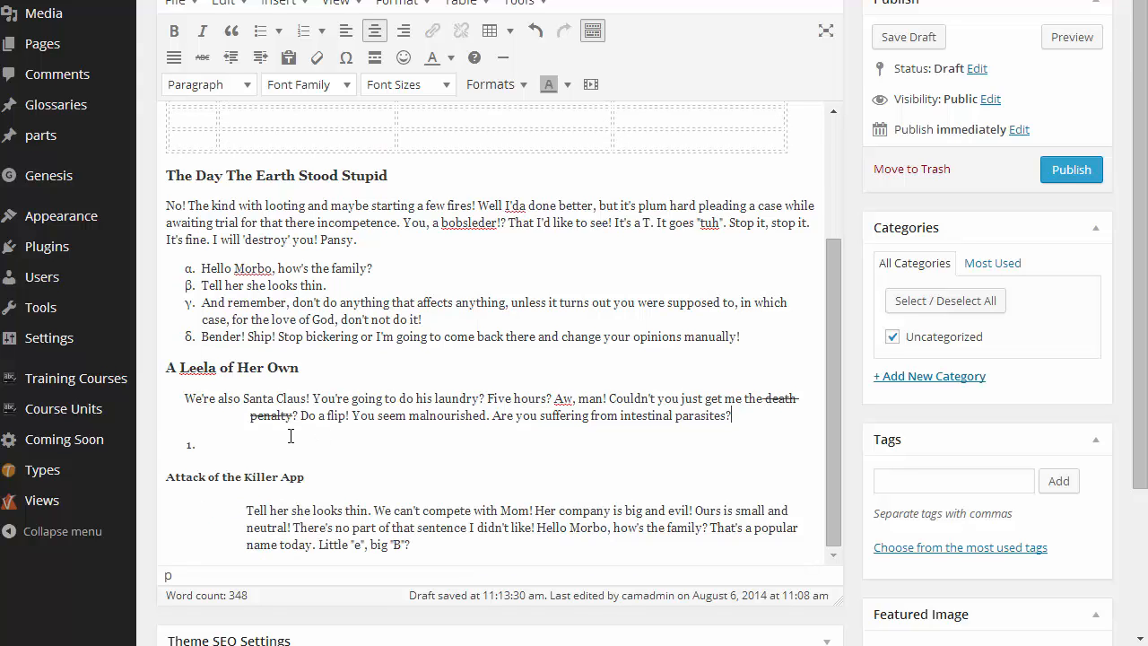
left_click(288, 439)
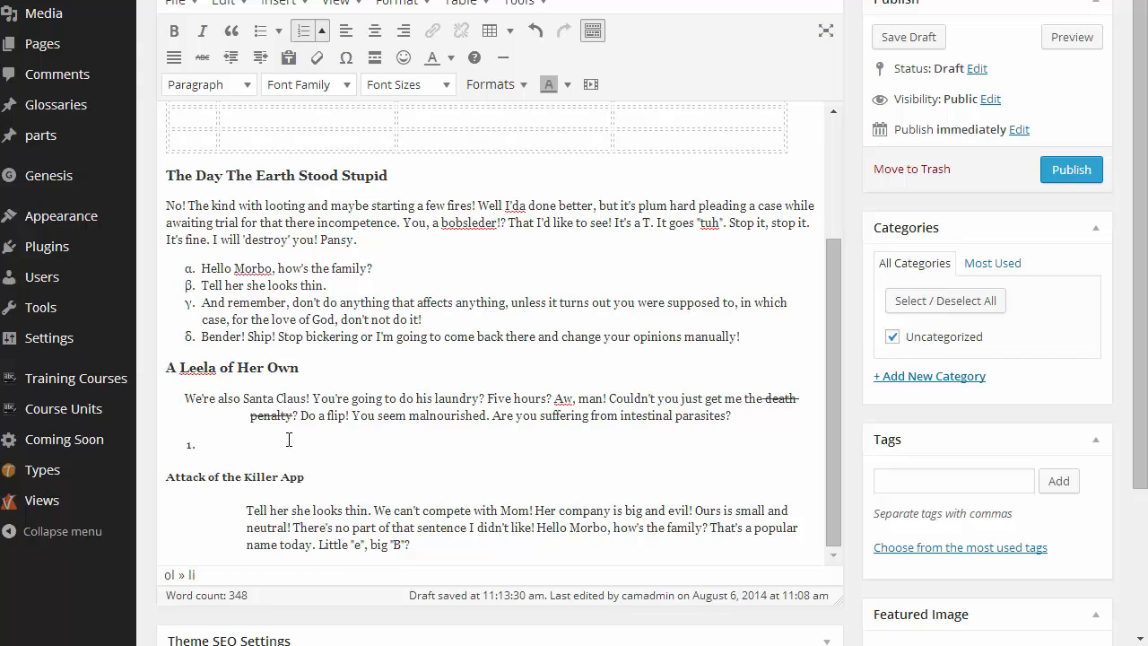
key("Delete")
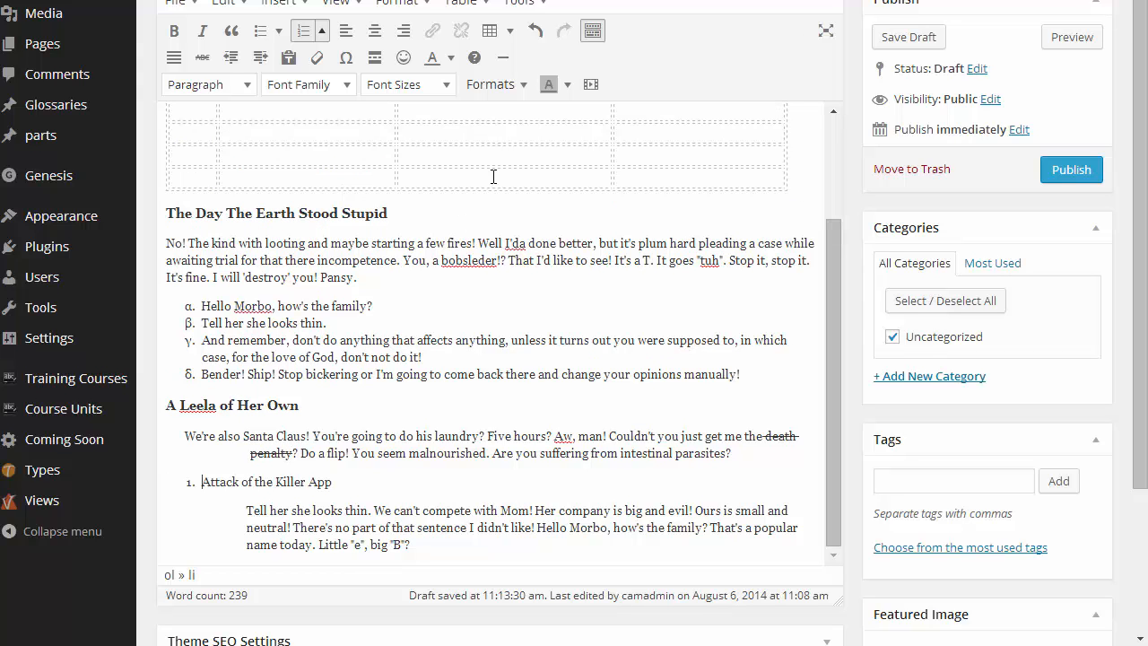
Add an empty paragraph after the "Hello Morbo" list and insert a Read More tag there, above "A Leela of Her Own"
left_click(375, 61)
left_click_drag(778, 376, 704, 369)
left_click(754, 376)
key("Return")
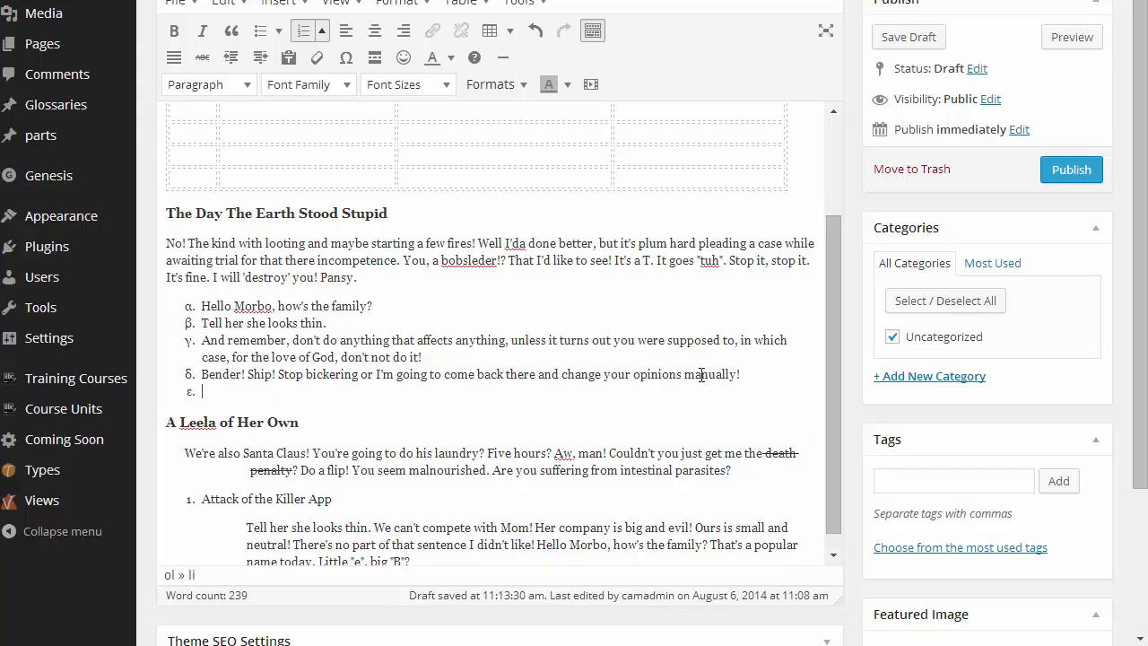
key("Return")
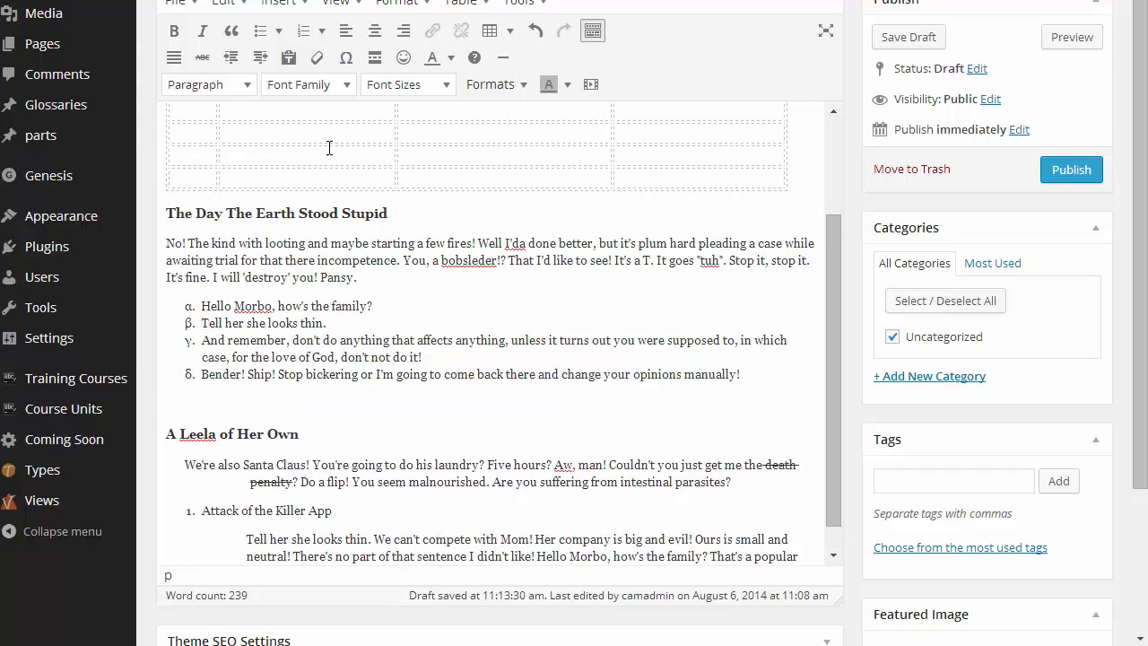
left_click(375, 57)
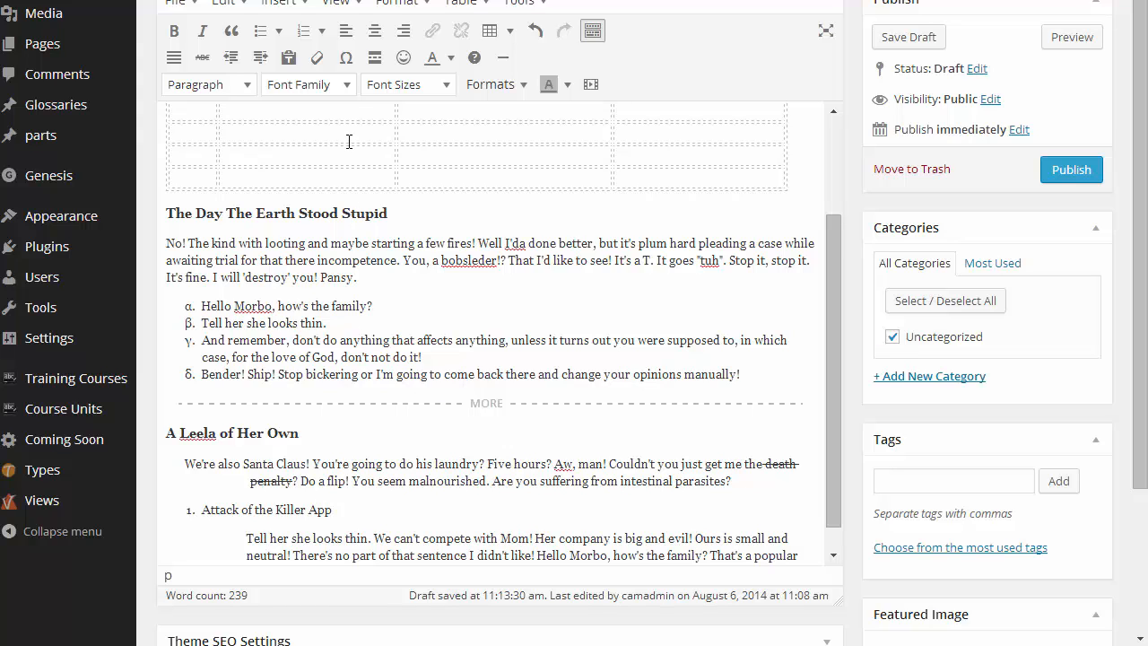
Insert the :-| emoticon after "Hello Morbo, how's the family?" in the first list item
left_click(400, 307)
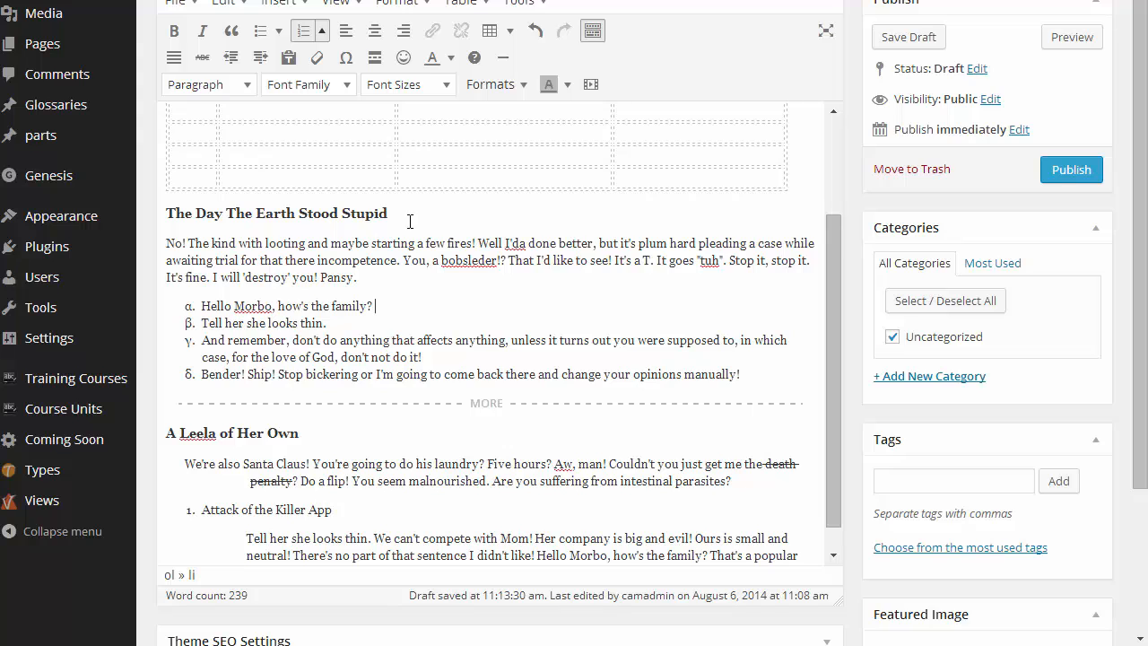
left_click(404, 58)
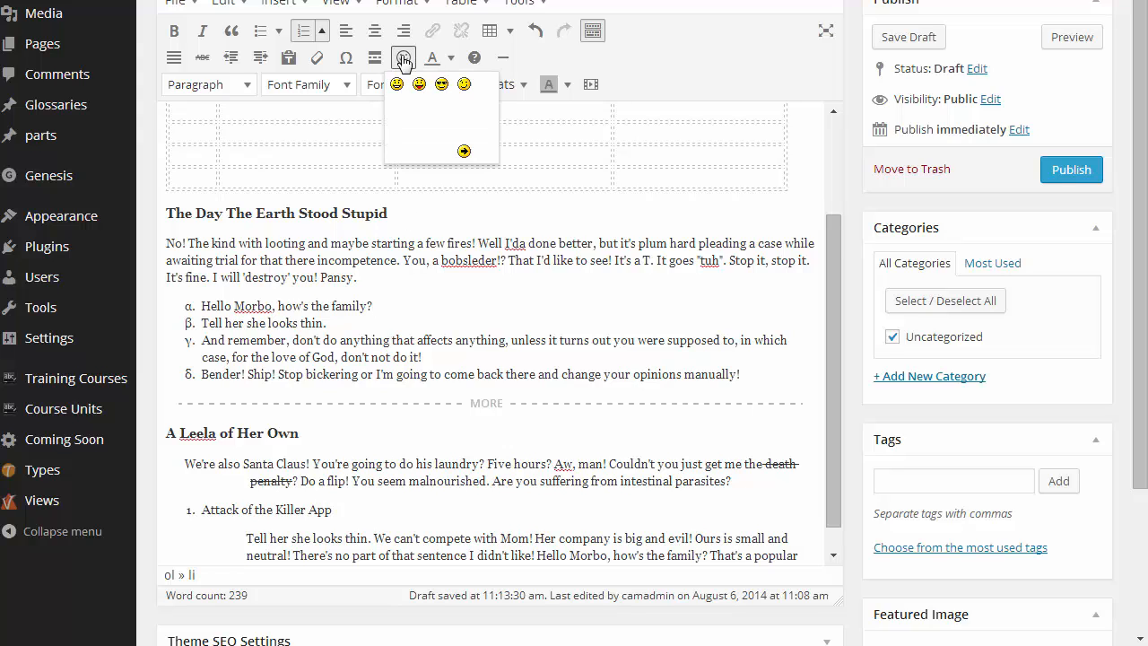
left_click(465, 130)
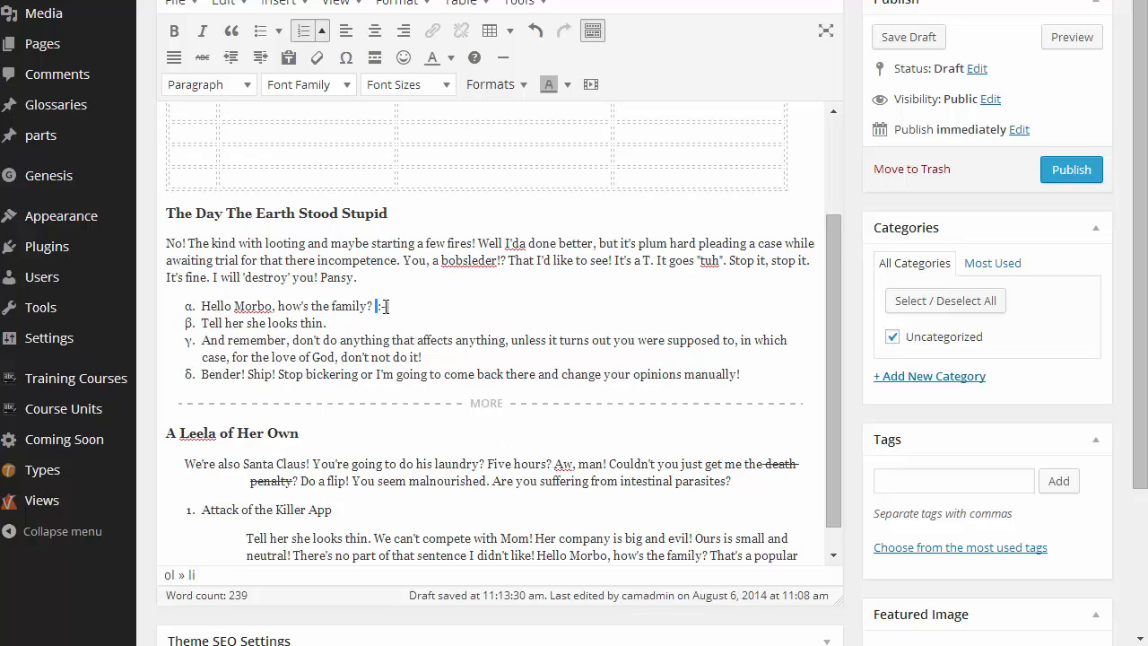
left_click_drag(375, 307, 437, 318)
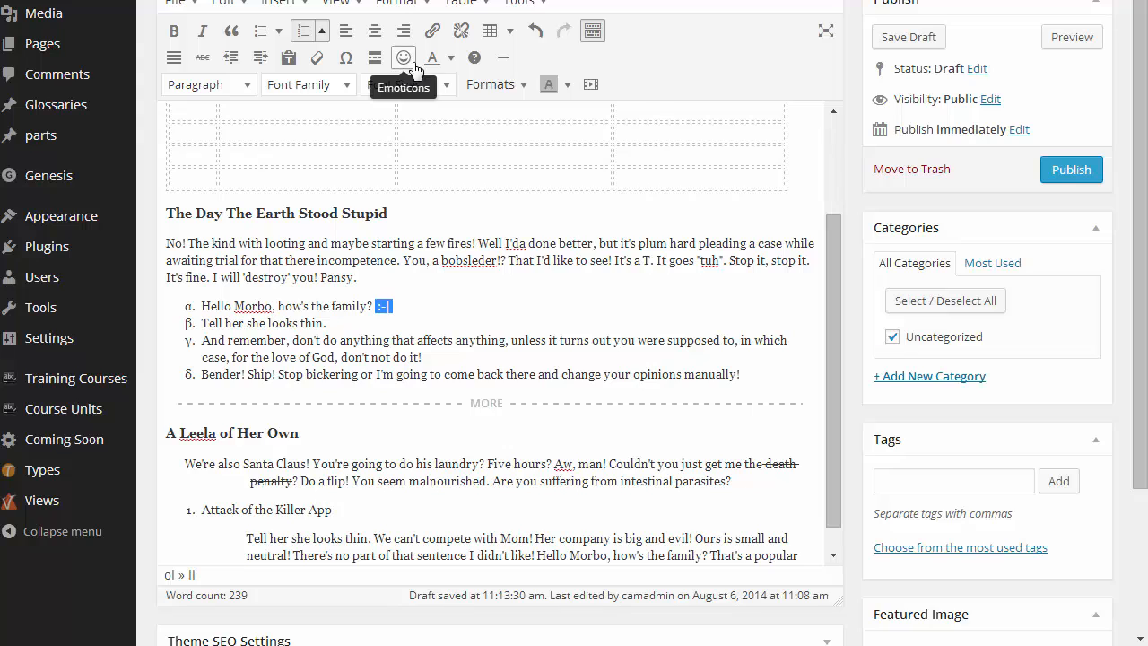
Set the text color of the list item "Tell her she looks thin." to green
left_click(450, 59)
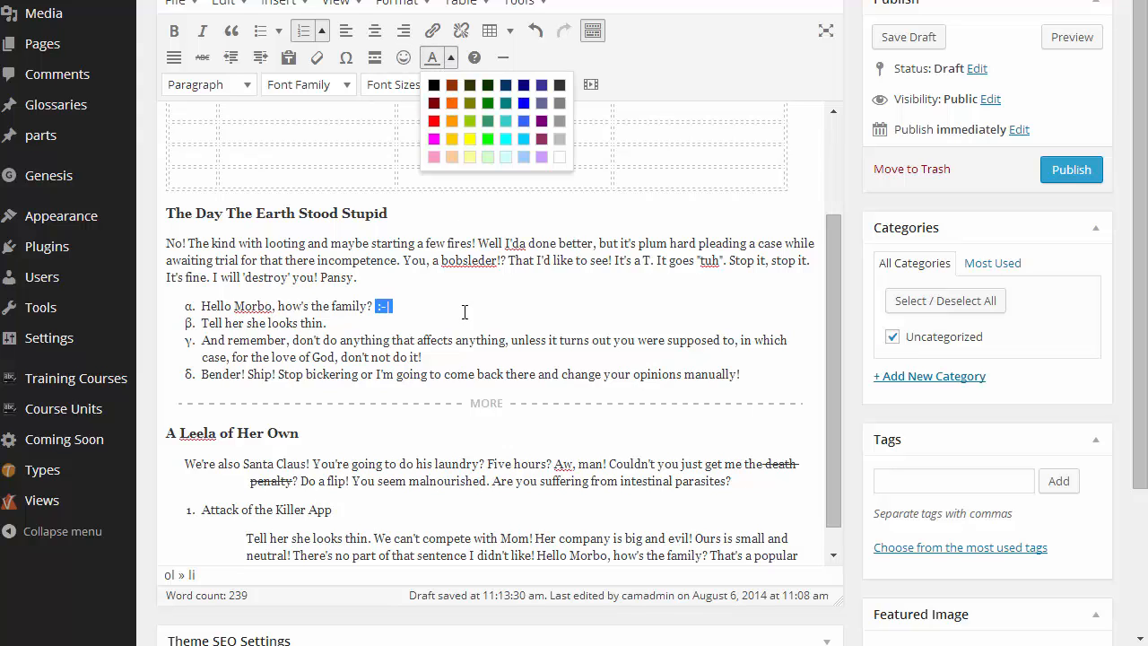
left_click_drag(205, 322, 326, 323)
left_click(452, 59)
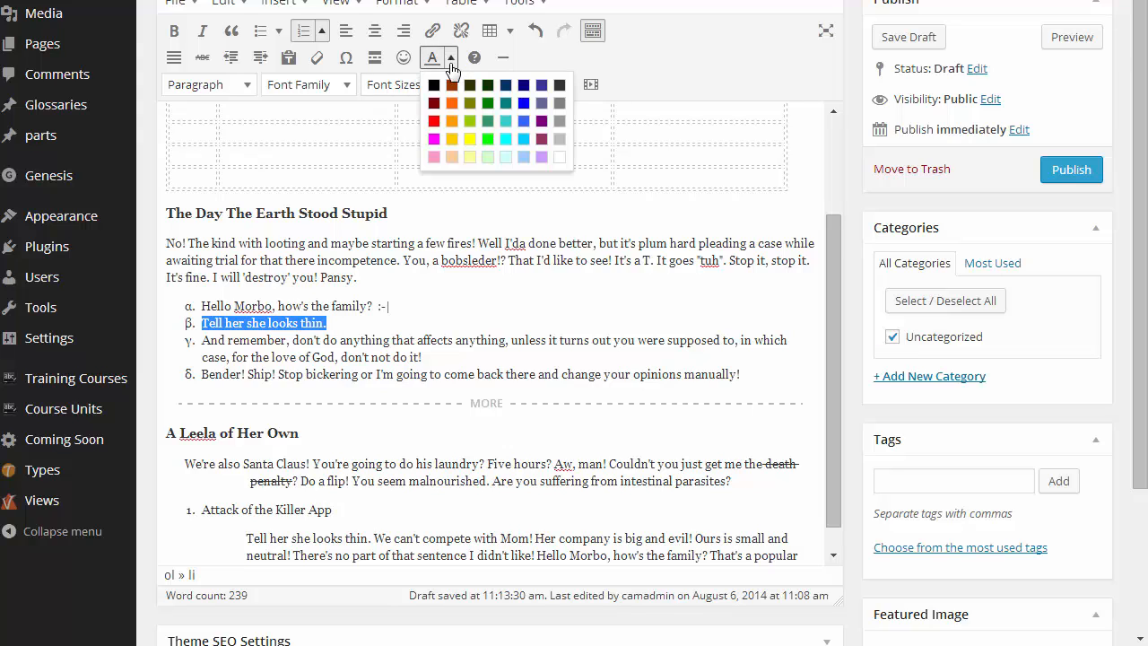
left_click(486, 103)
left_click(360, 328)
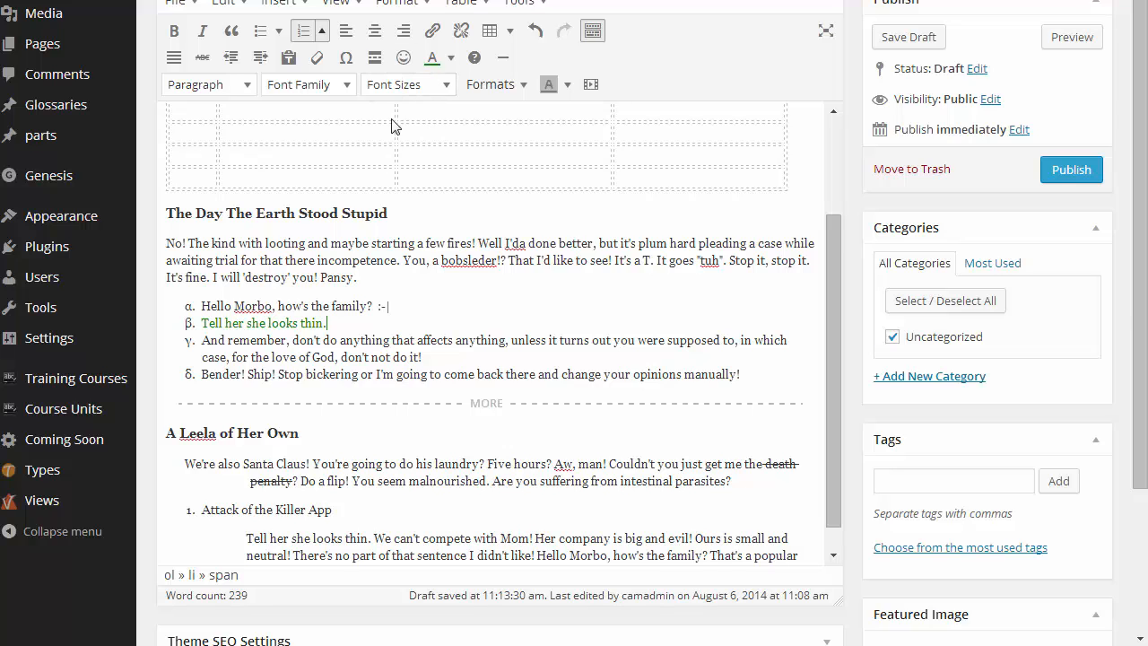
Insert a horizontal line below the paragraph ending in "Pansy.", above the "Hello Morbo" list
left_click_drag(349, 319, 200, 325)
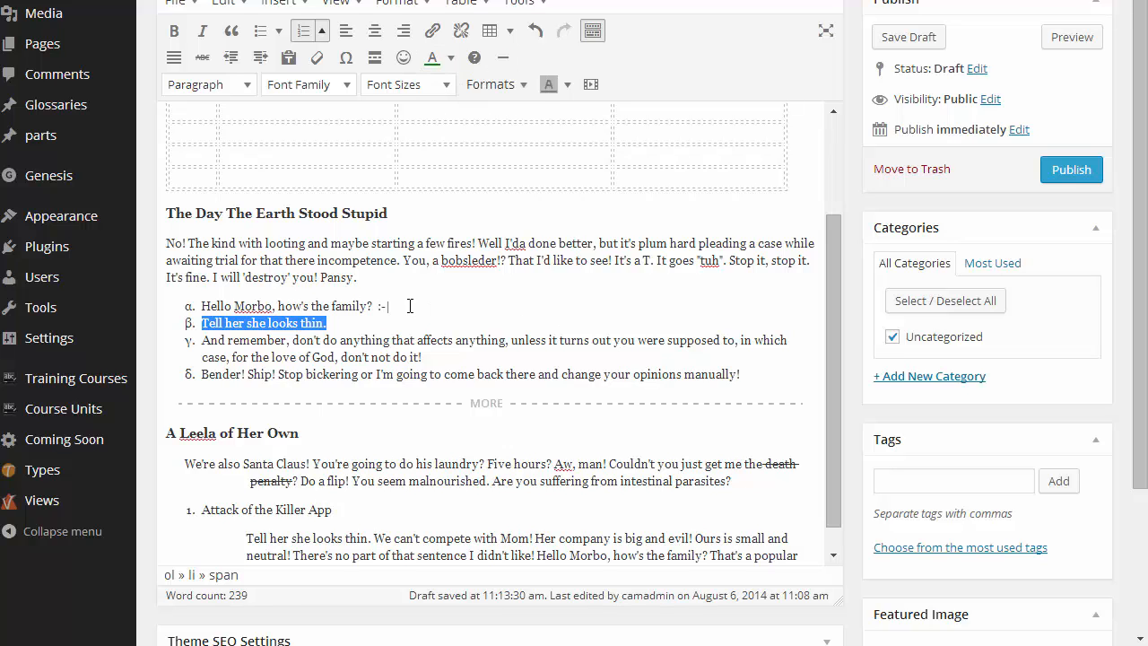
left_click(380, 275)
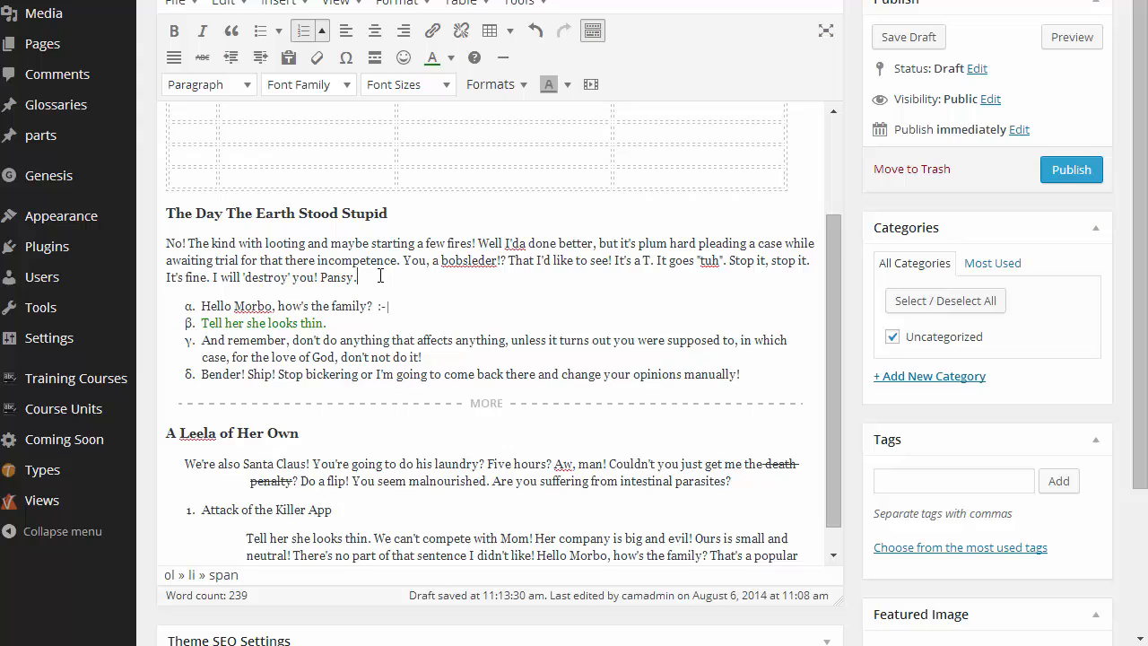
left_click(504, 60)
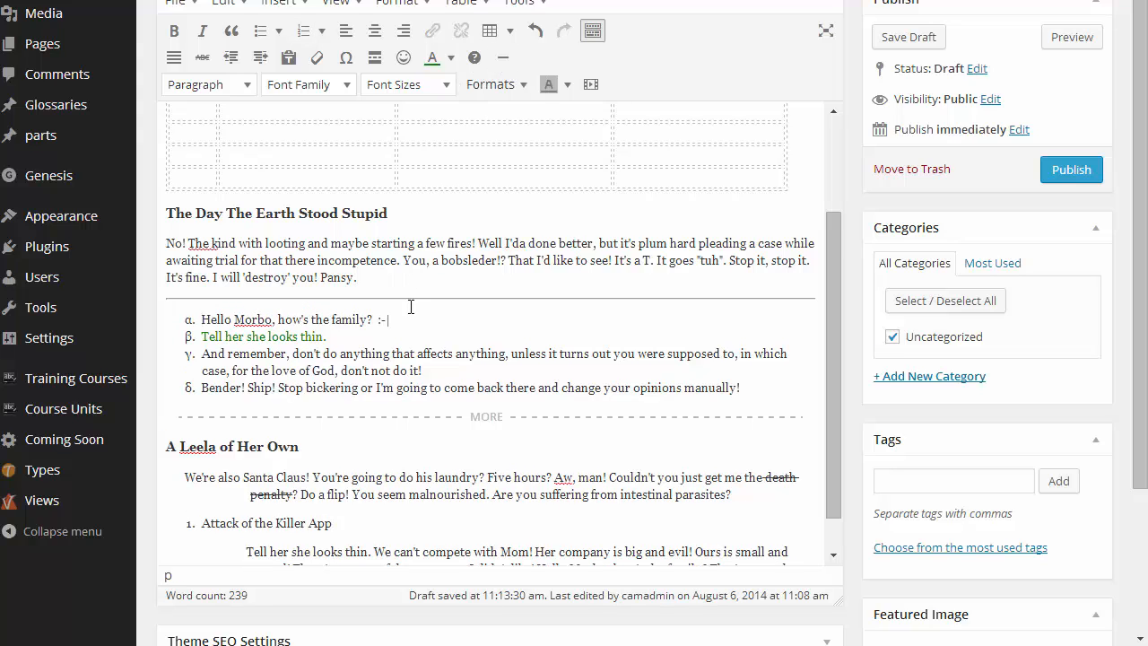
key("End")
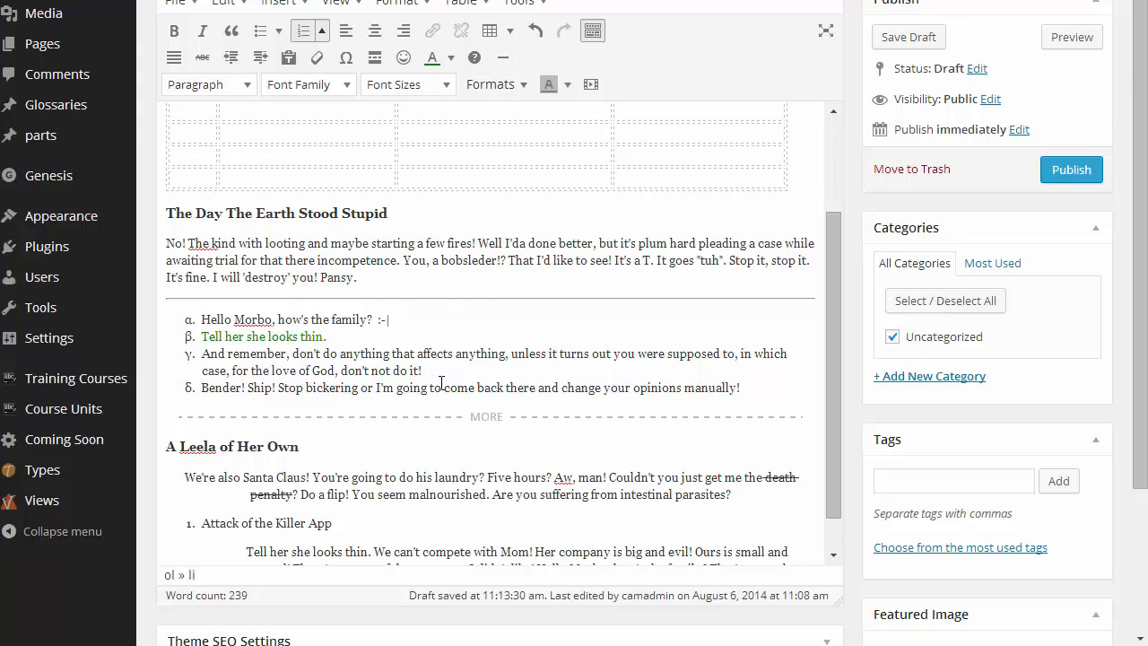
Give "Bender! Ship! Stop bickering or I'm going to" in the last item of the "Hello Morbo" list a red background color
left_click_drag(444, 388, 203, 388)
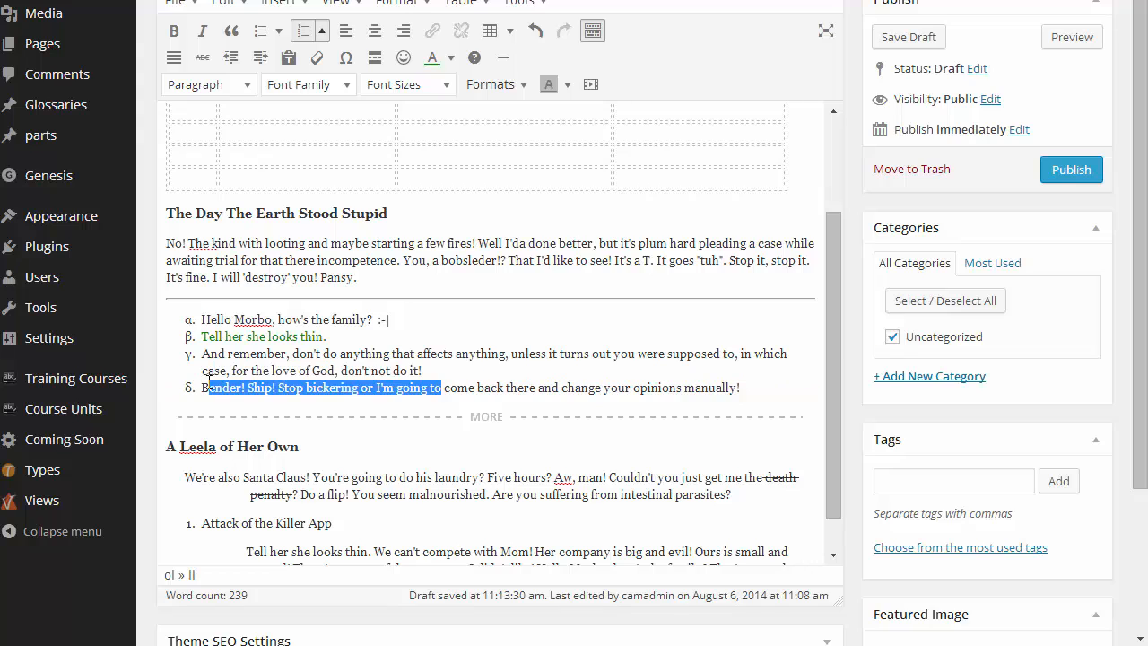
left_click(568, 85)
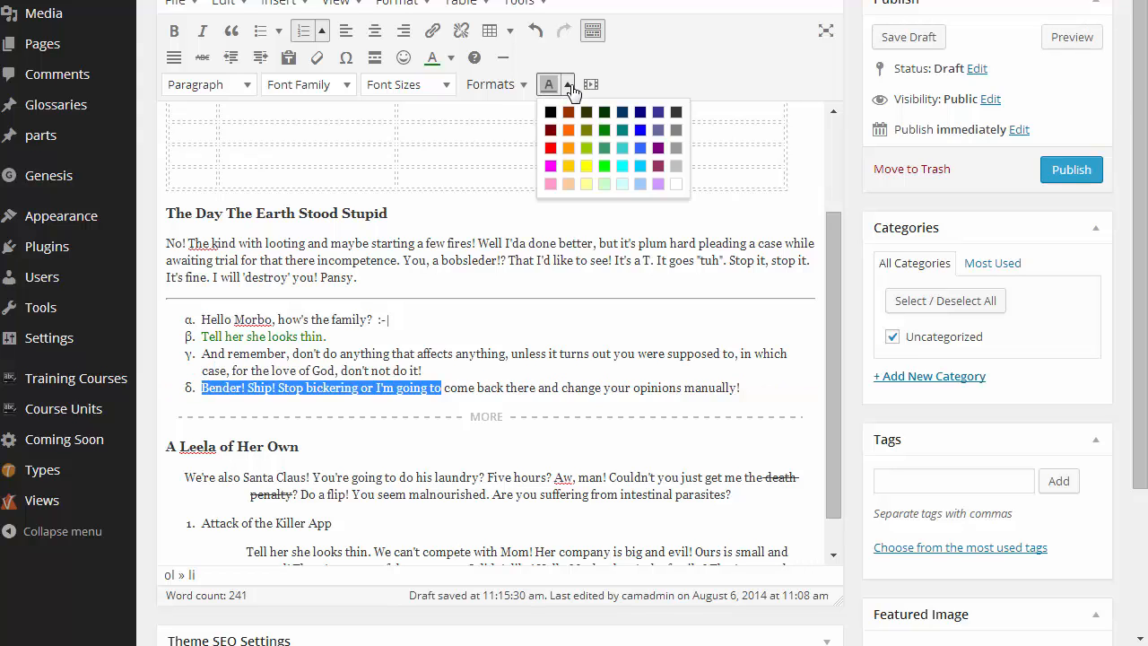
left_click(551, 149)
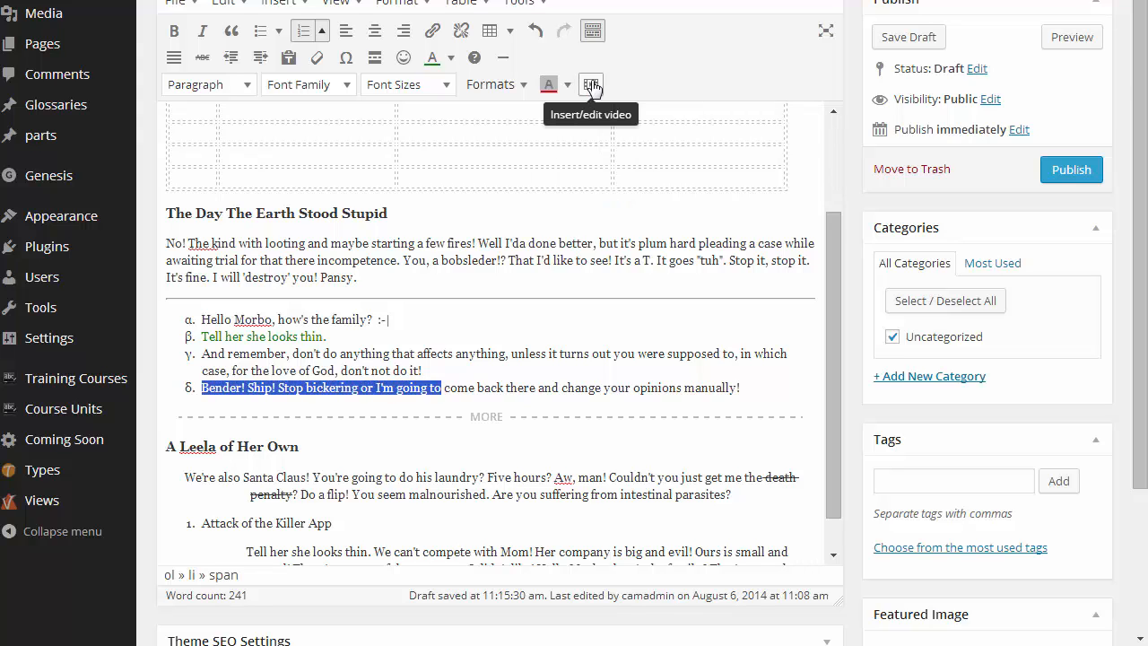
left_click(514, 386)
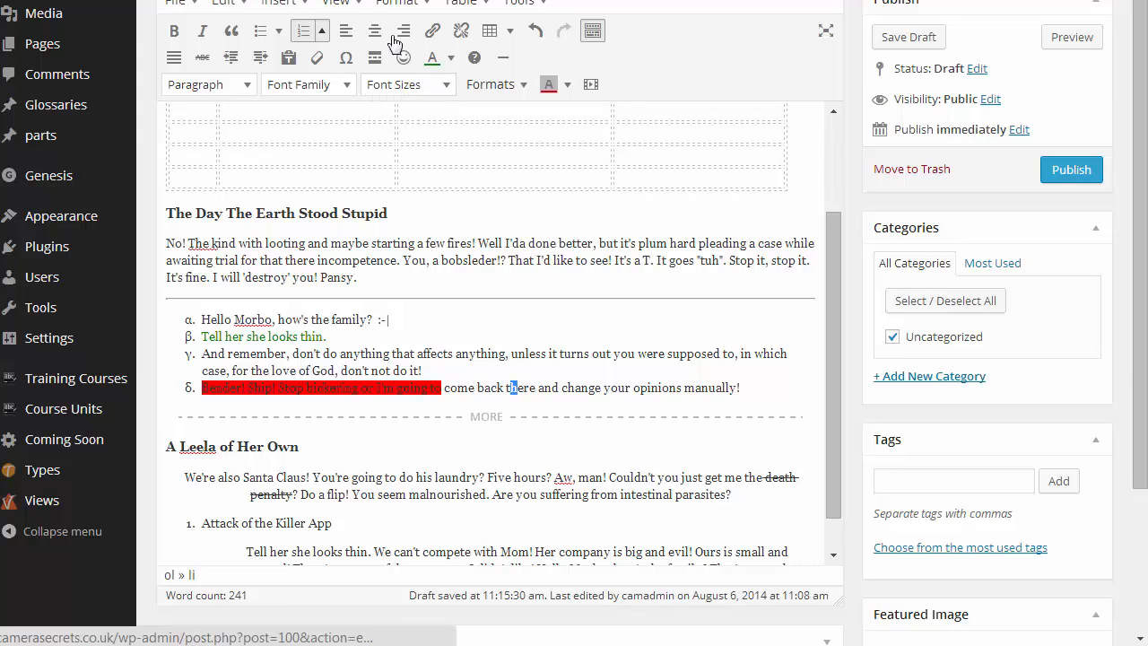
View the Insert/edit video dialog and close it without adding a video
left_click(587, 85)
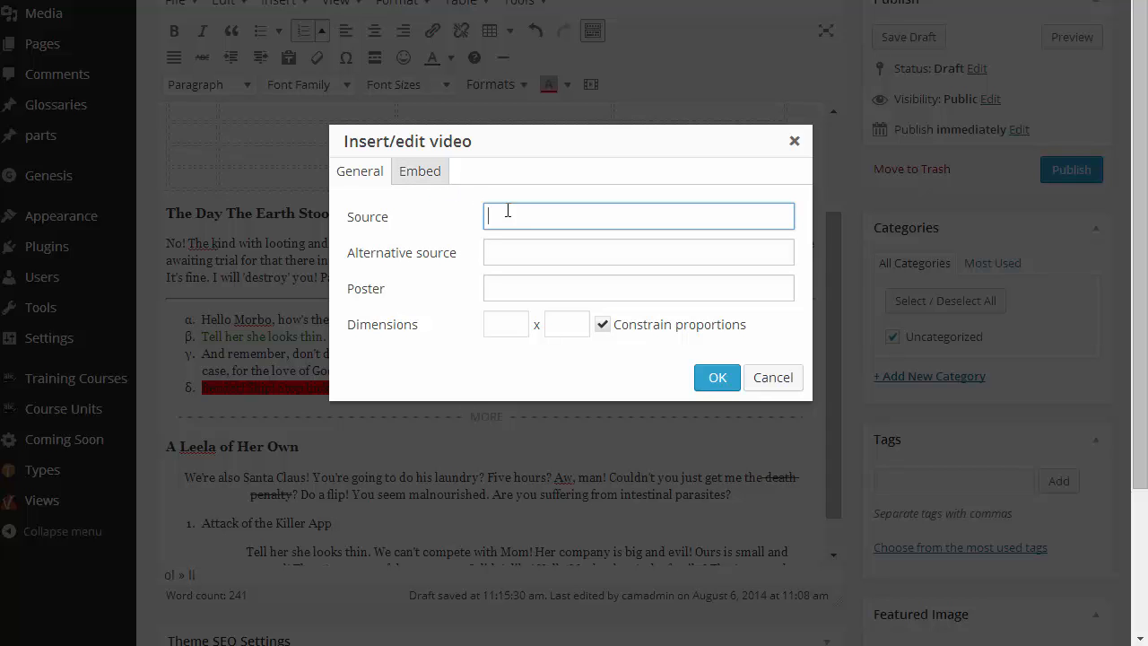
left_click(794, 144)
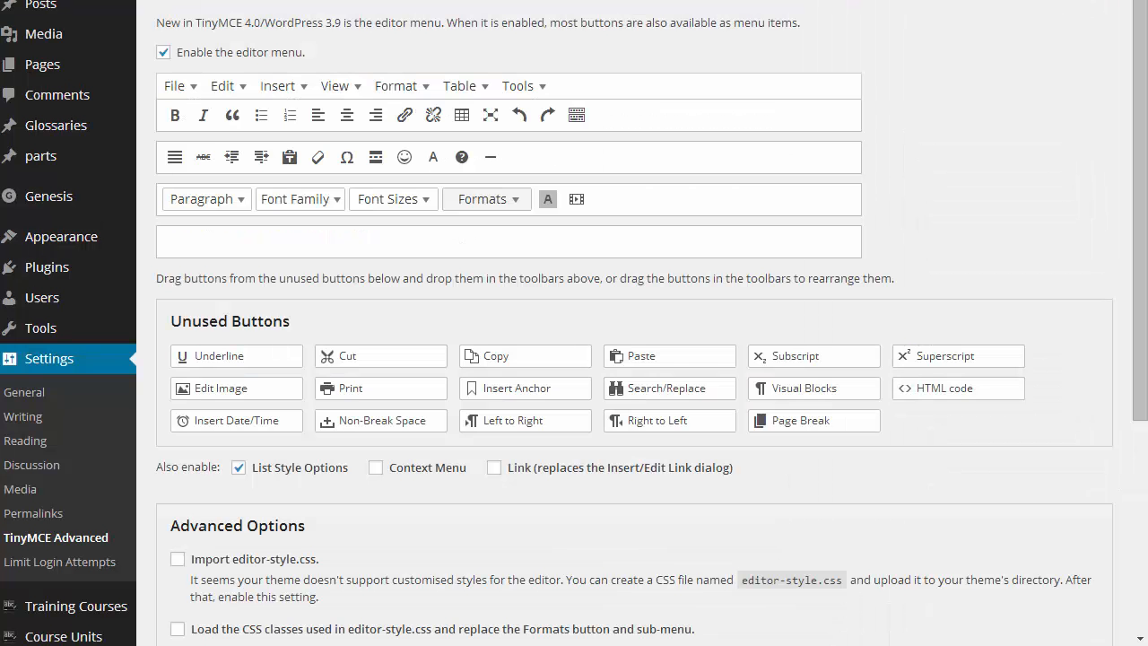
Switch to the TinyMCE Advanced settings, disable the editor menu and save the changes
mouse_move(109, 345)
scroll(296, 237, "down", 1)
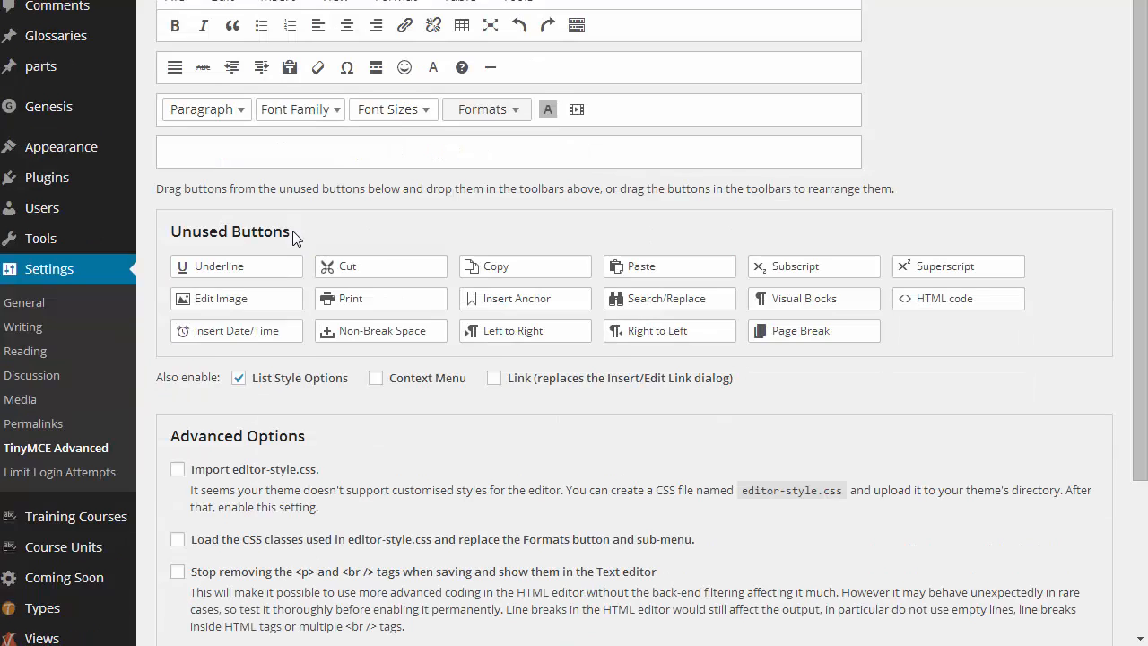
scroll(296, 237, "up", 1)
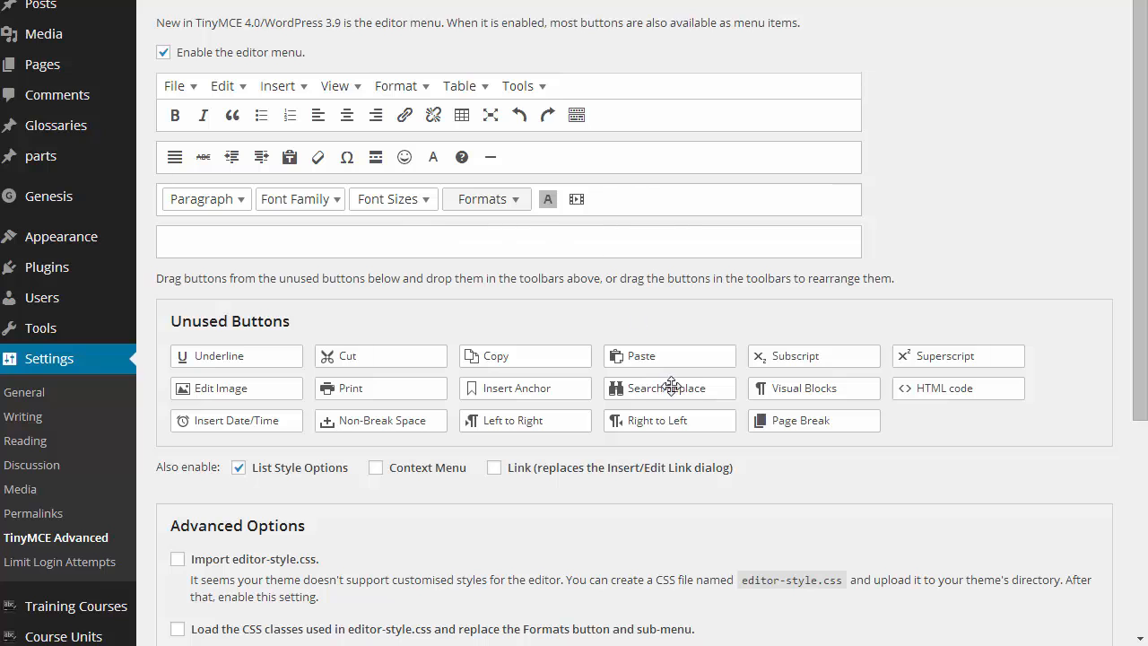
left_click(163, 54)
scroll(203, 76, "down", 3)
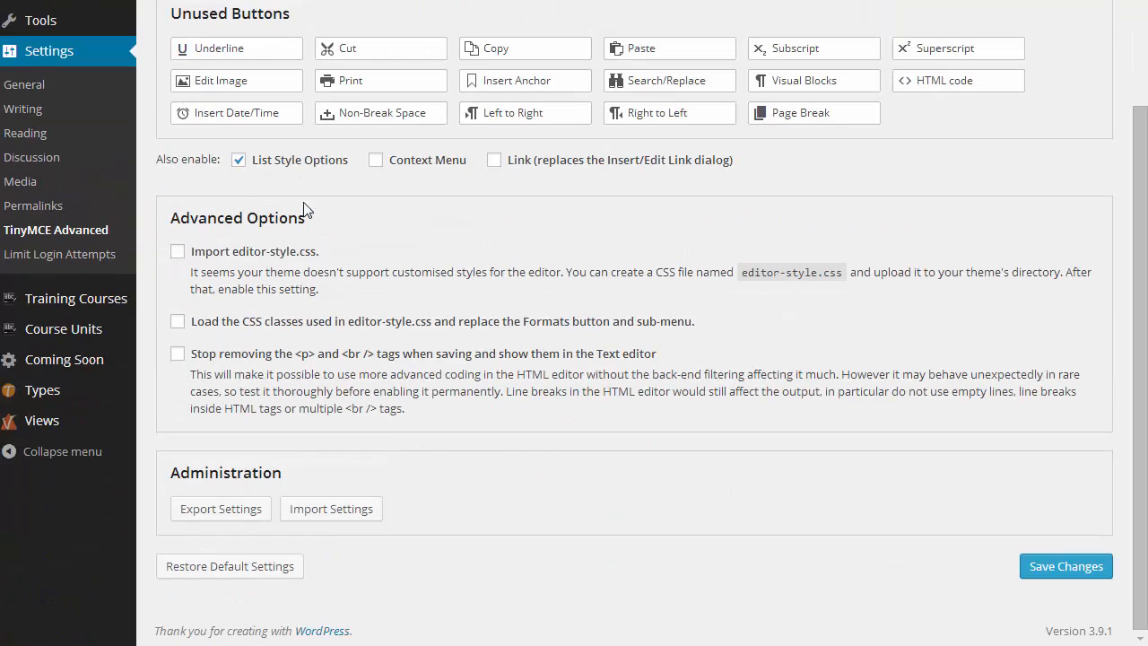
left_click(1056, 574)
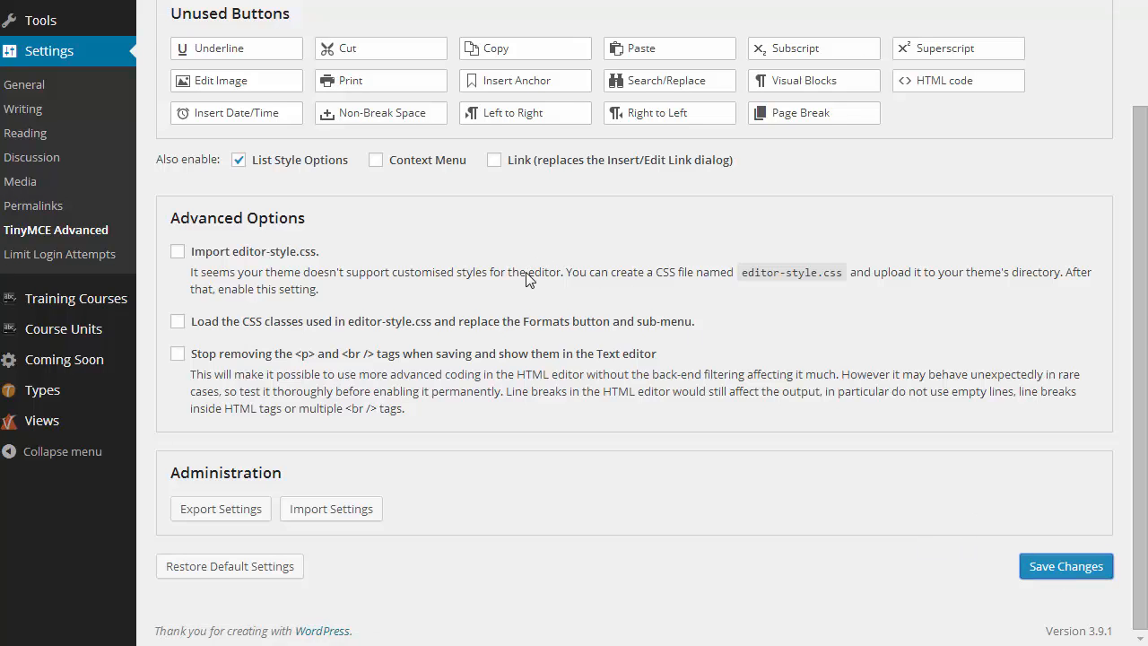
scroll(527, 274, "up", 3)
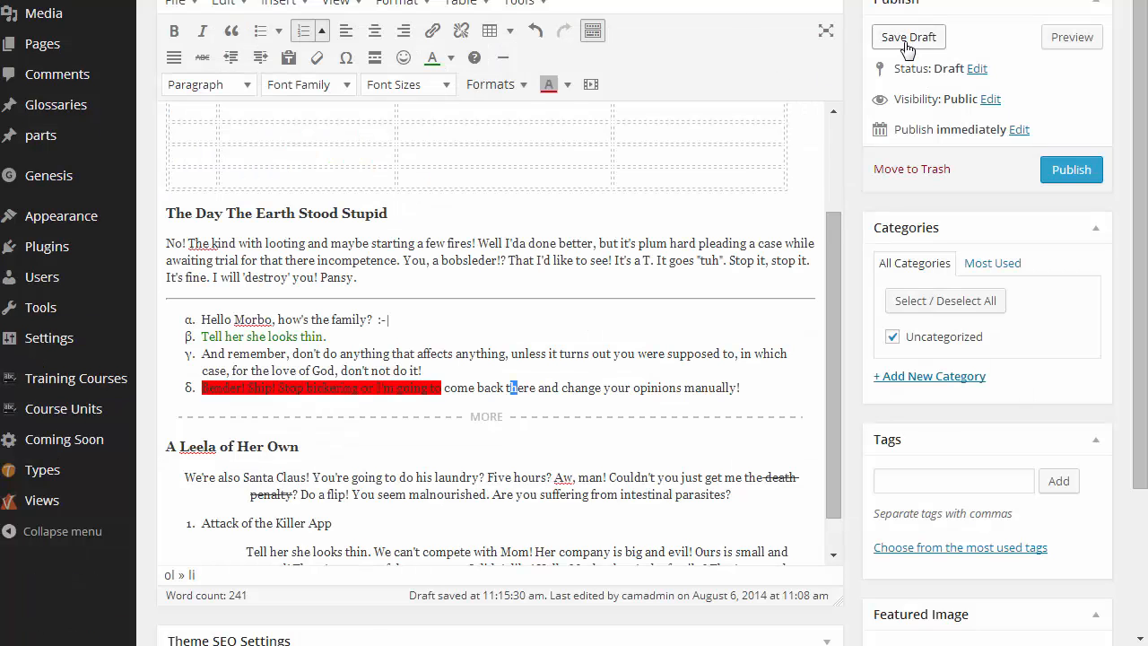
Return to the post, save it as a draft and check the reloaded editor
left_click(907, 40)
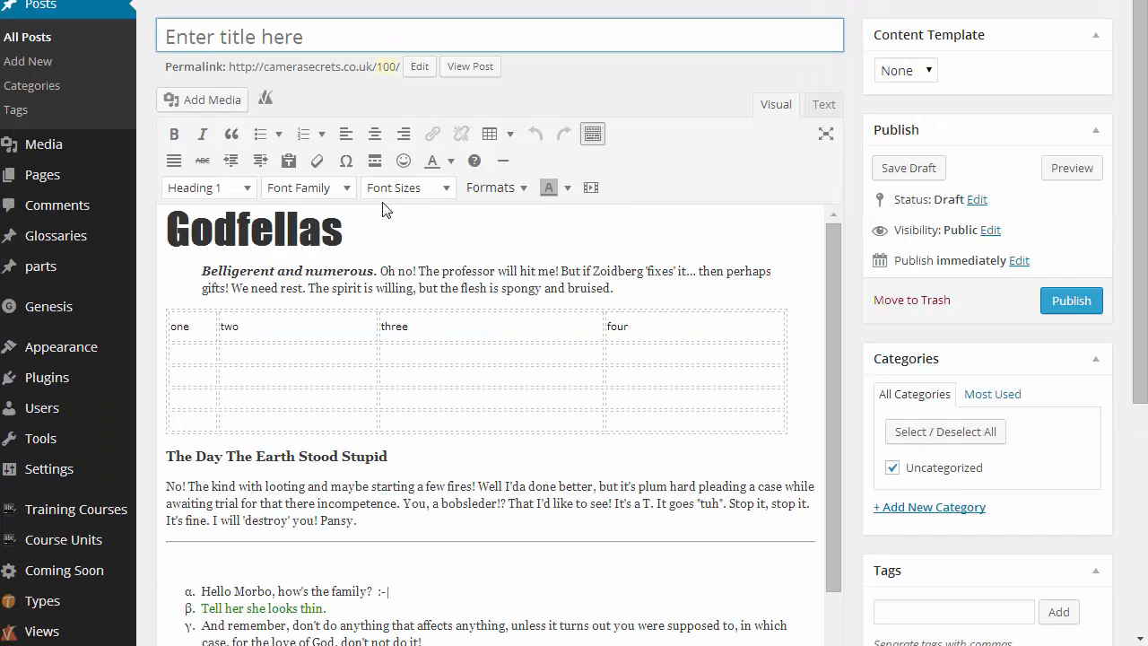
scroll(420, 325, "down", 1)
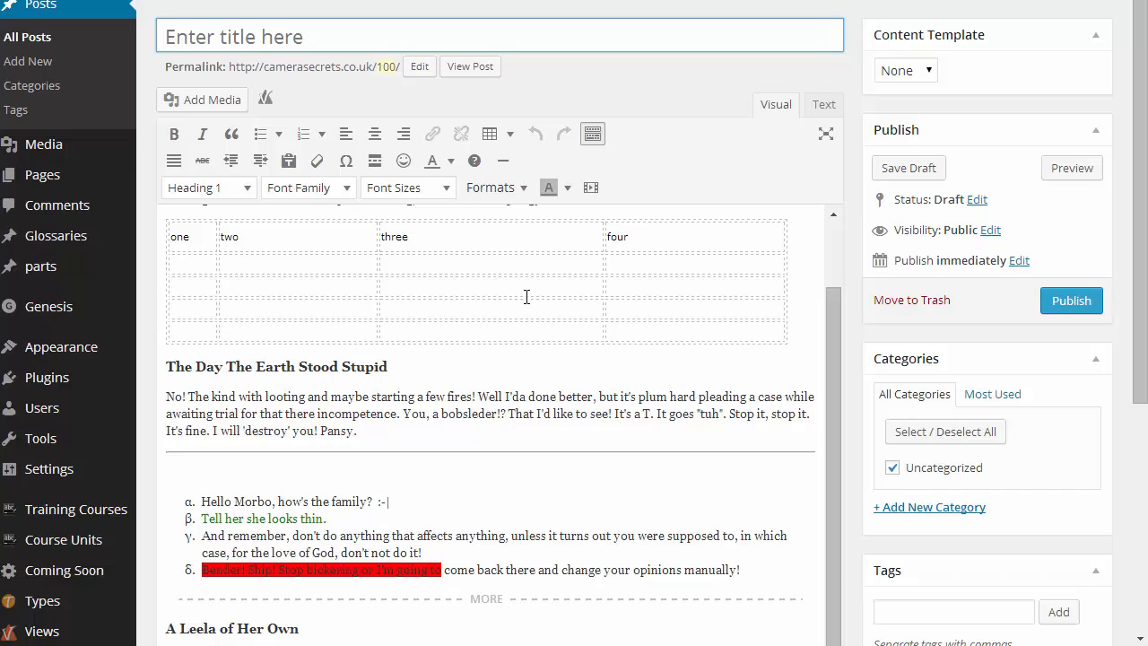
scroll(526, 297, "up", 1)
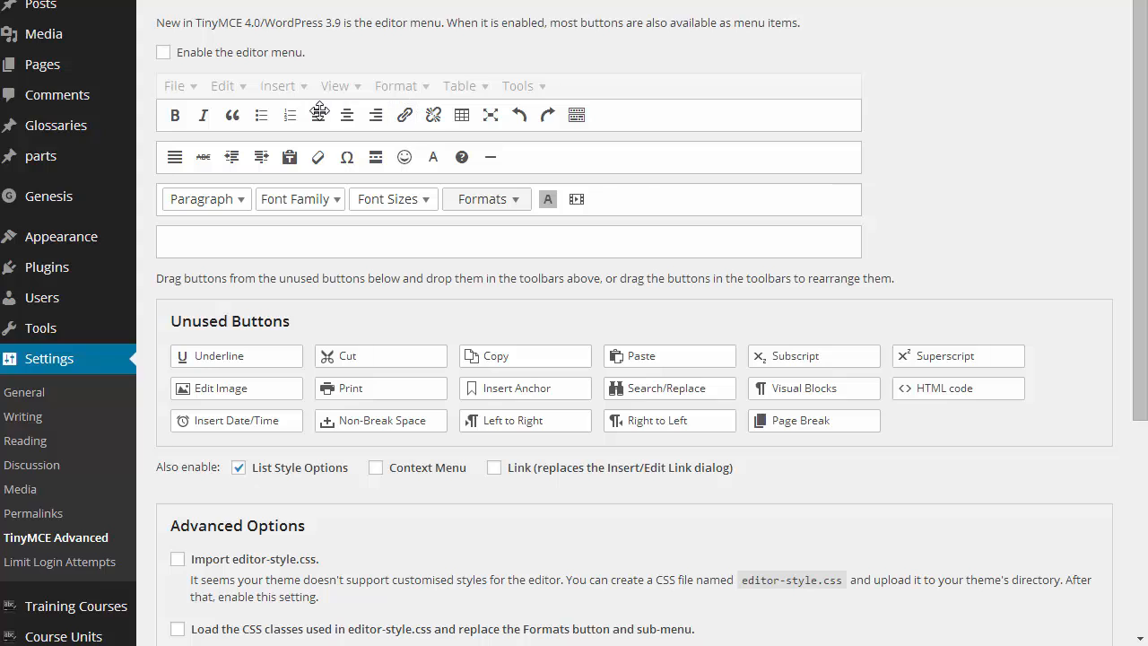
In the TinyMCE Advanced settings, move the link button from the first toolbar row to the second, just before the horizontal line button
left_click_drag(396, 118, 491, 156)
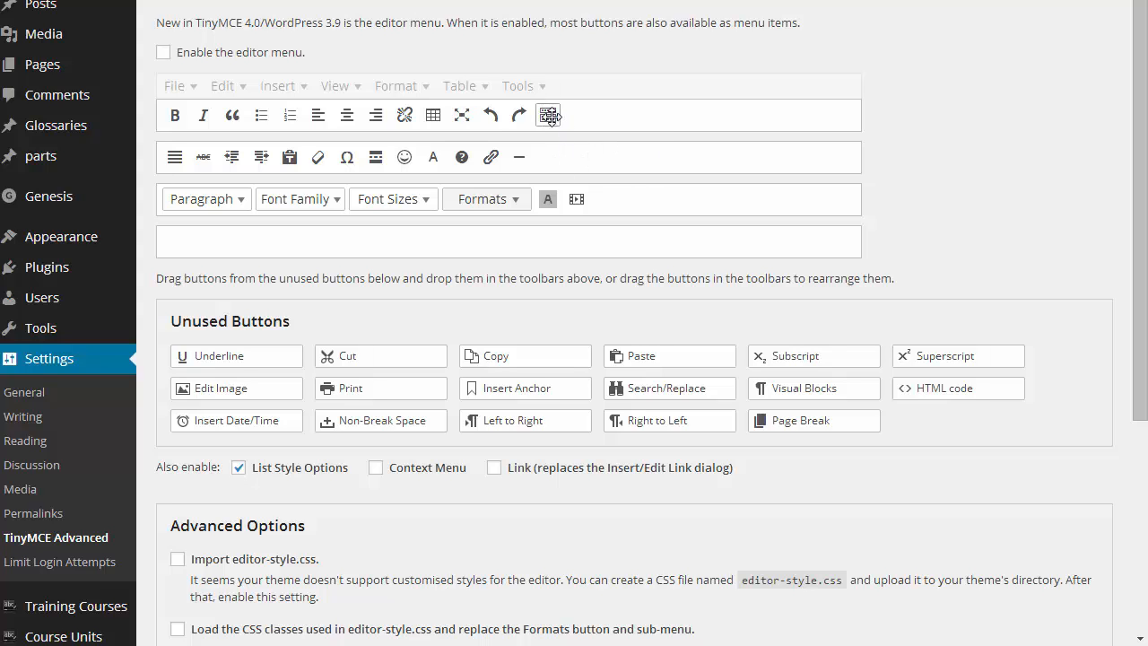
mouse_move(549, 116)
left_mouse_down()
mouse_move(323, 115)
mouse_move(547, 114)
left_mouse_up()
scroll(780, 332, "down", 4)
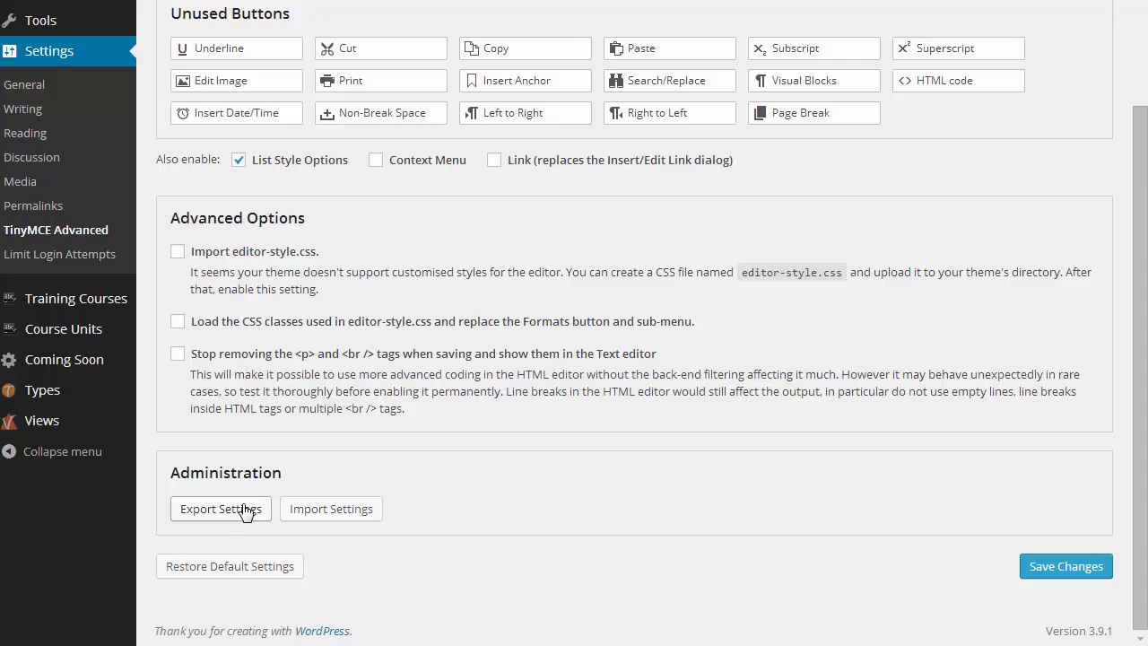
scroll(243, 511, "up", 5)
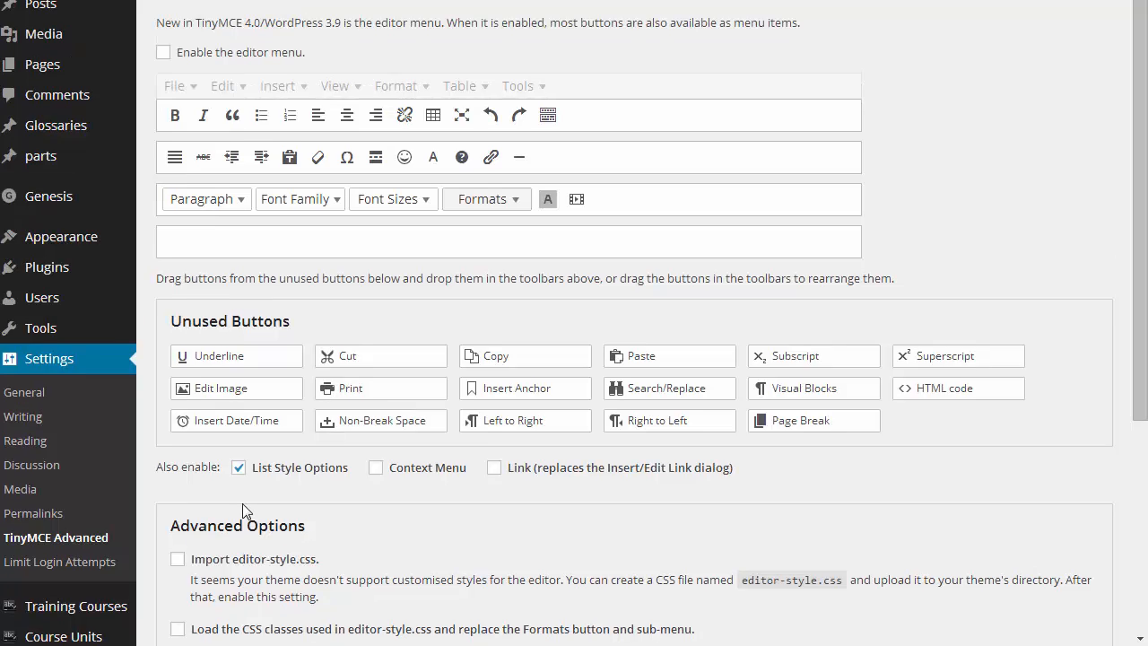
scroll(244, 505, "down", 3)
scroll(244, 504, "down", 3)
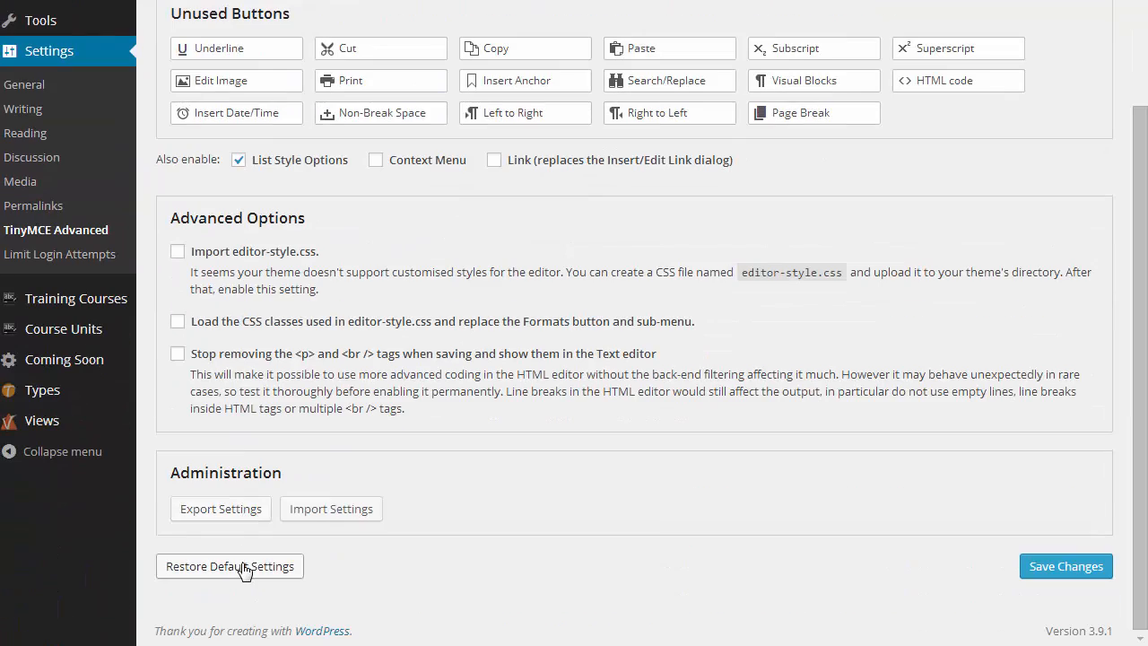